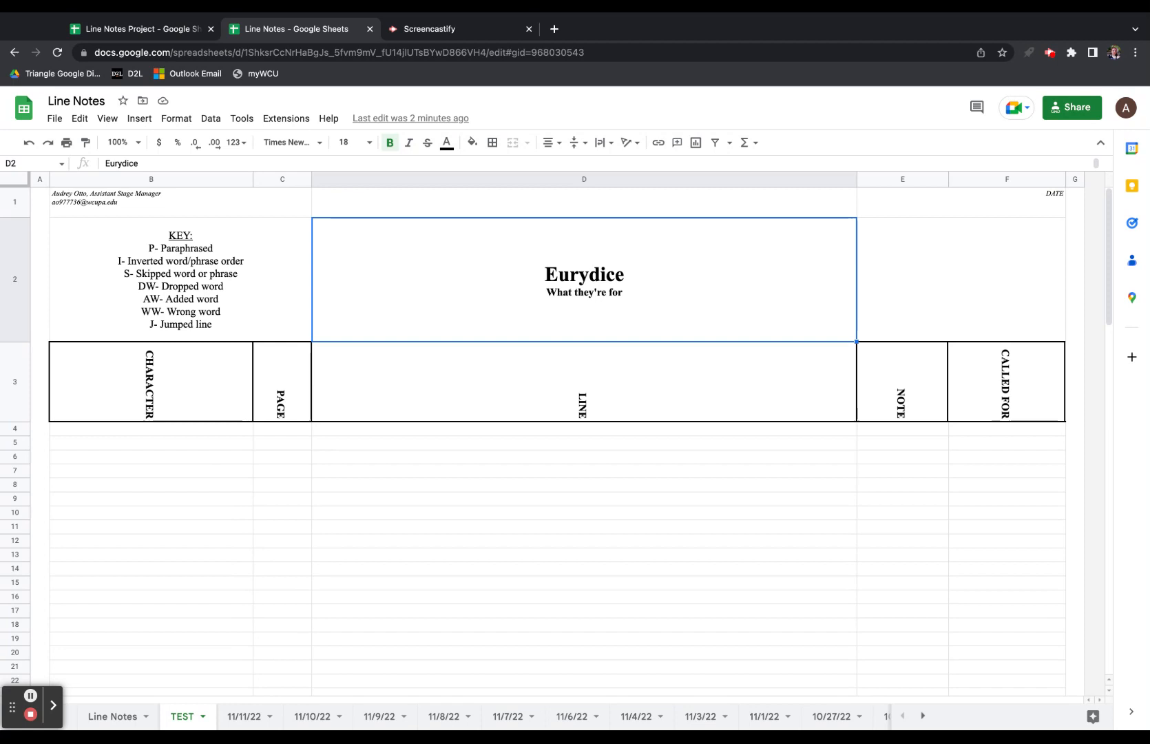
Inspect the KEY cell and the CHARACTER, PAGE, LINE, NOTE, CALLED FOR headers, then view sheet 11/8/22.
click(180, 279)
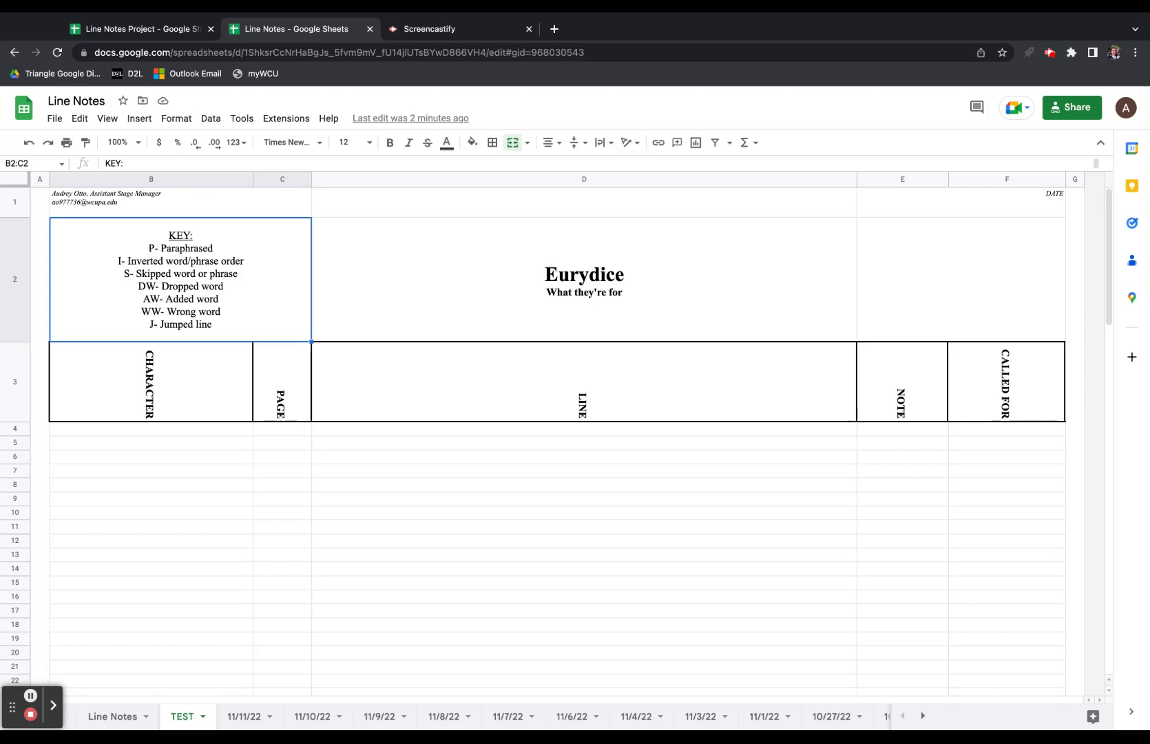
click(151, 381)
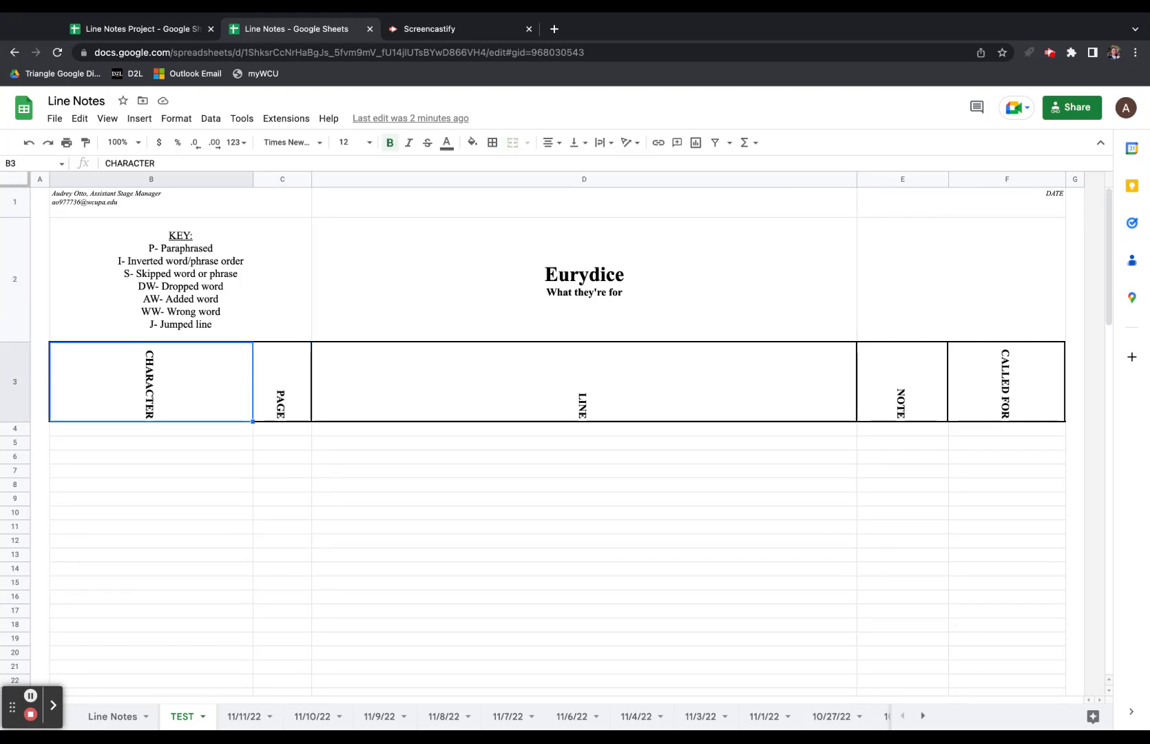
click(283, 381)
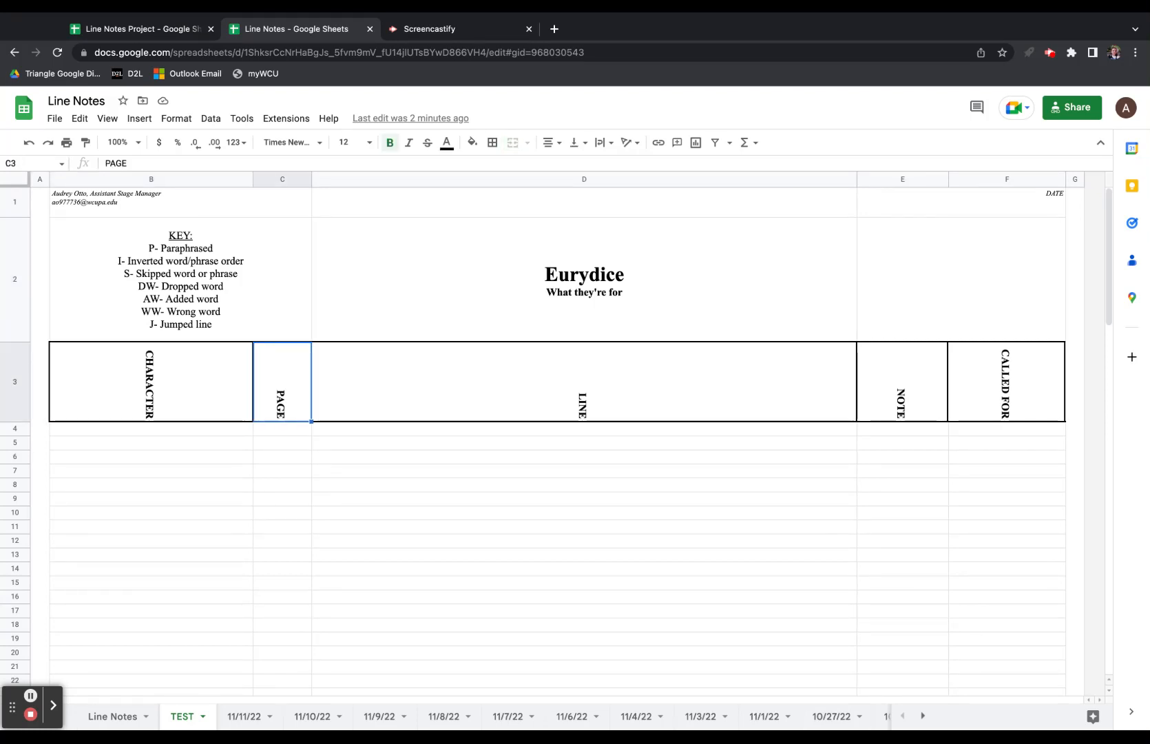
click(584, 382)
click(902, 382)
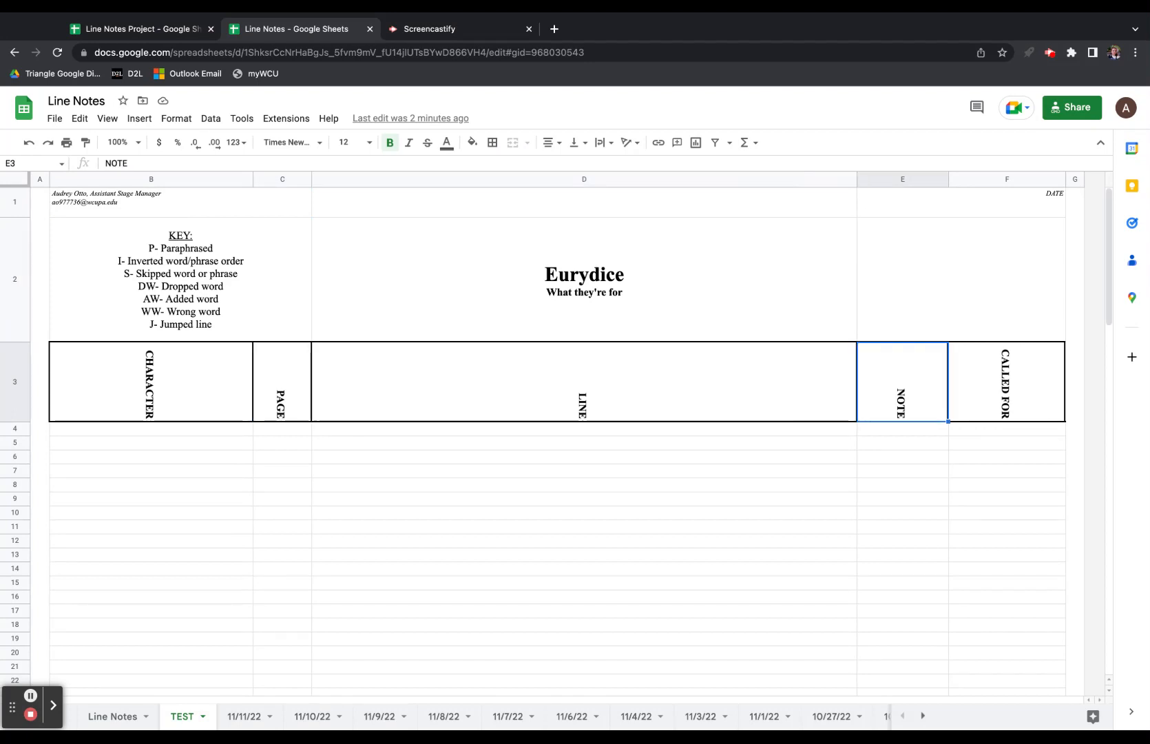
click(1006, 382)
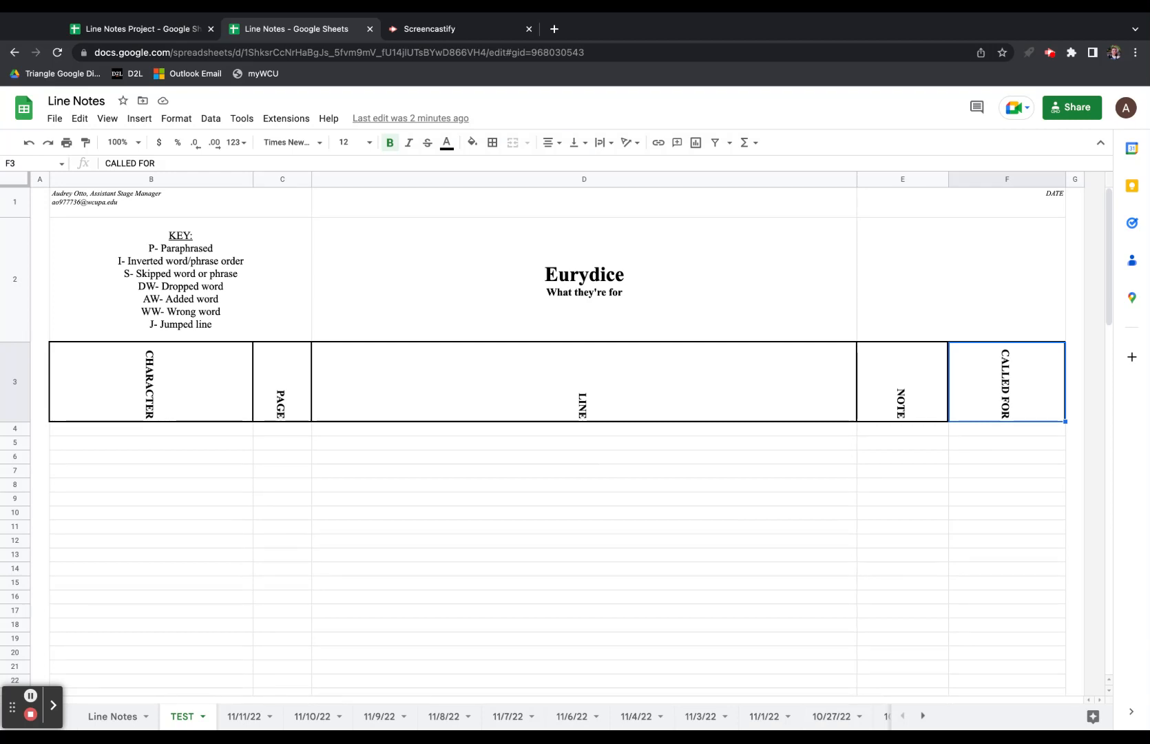
click(441, 717)
Scroll the 11/8/22 notes, select the colour-coded NOTE column, then go back to TEST.
scroll(515, 525, down, 2)
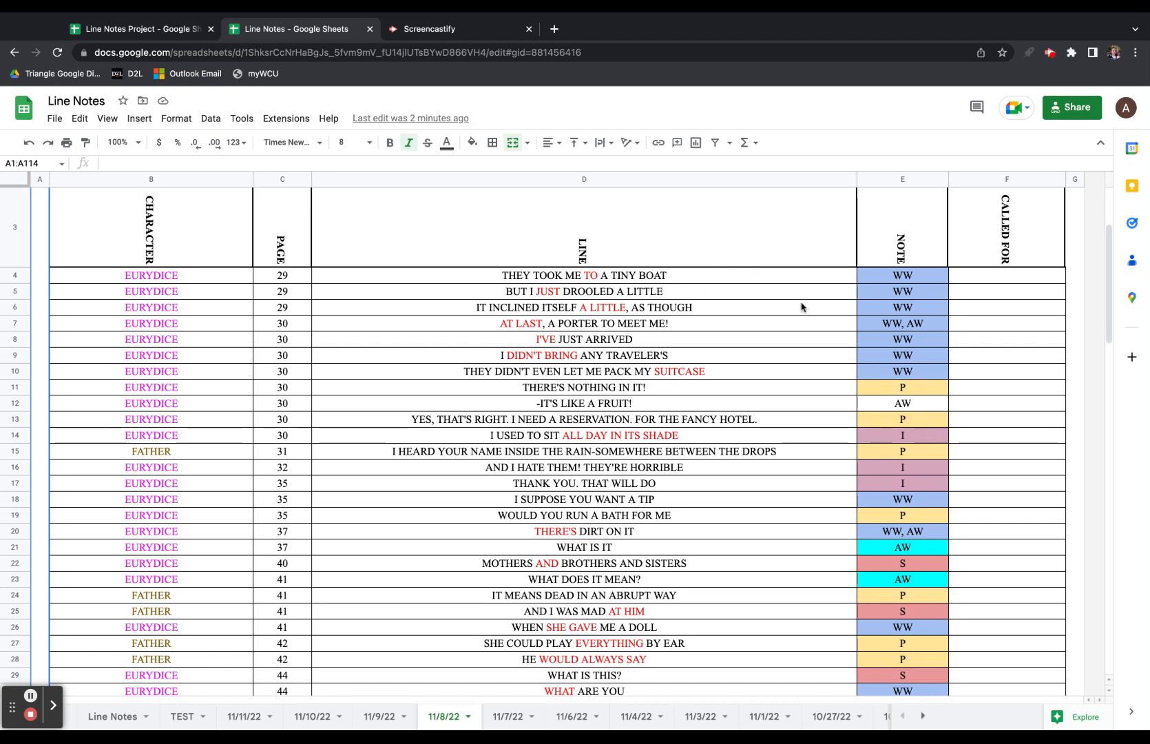
click(903, 179)
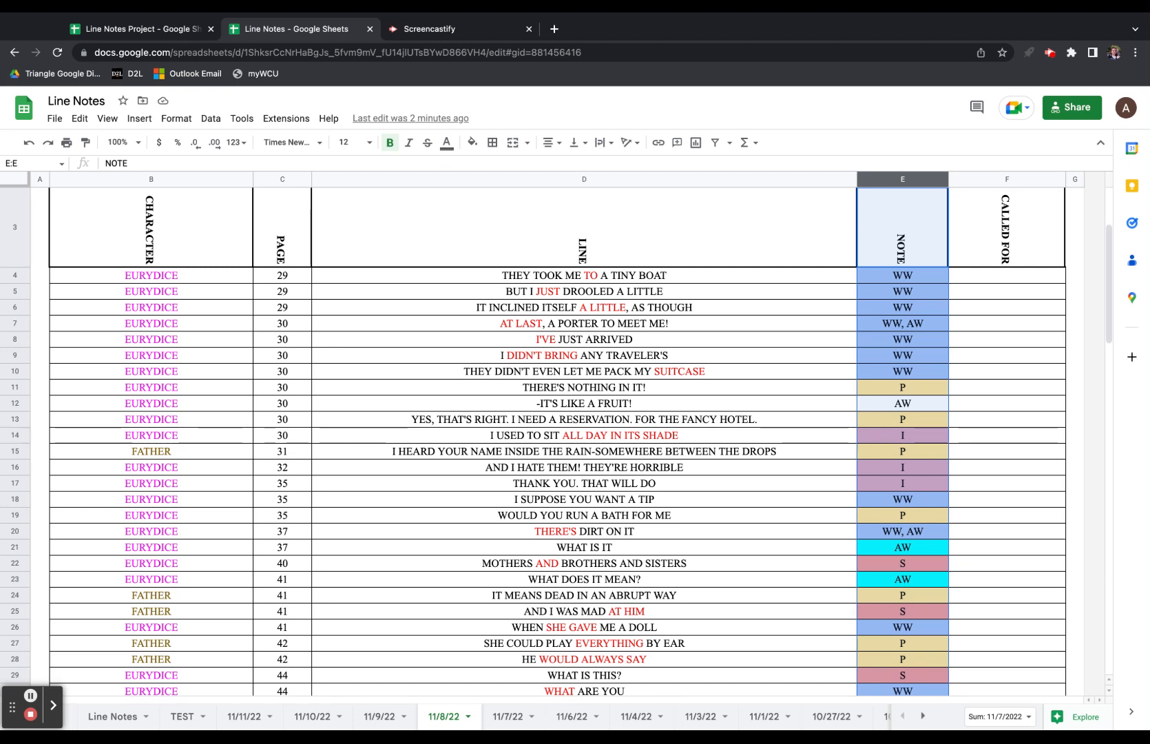
click(183, 716)
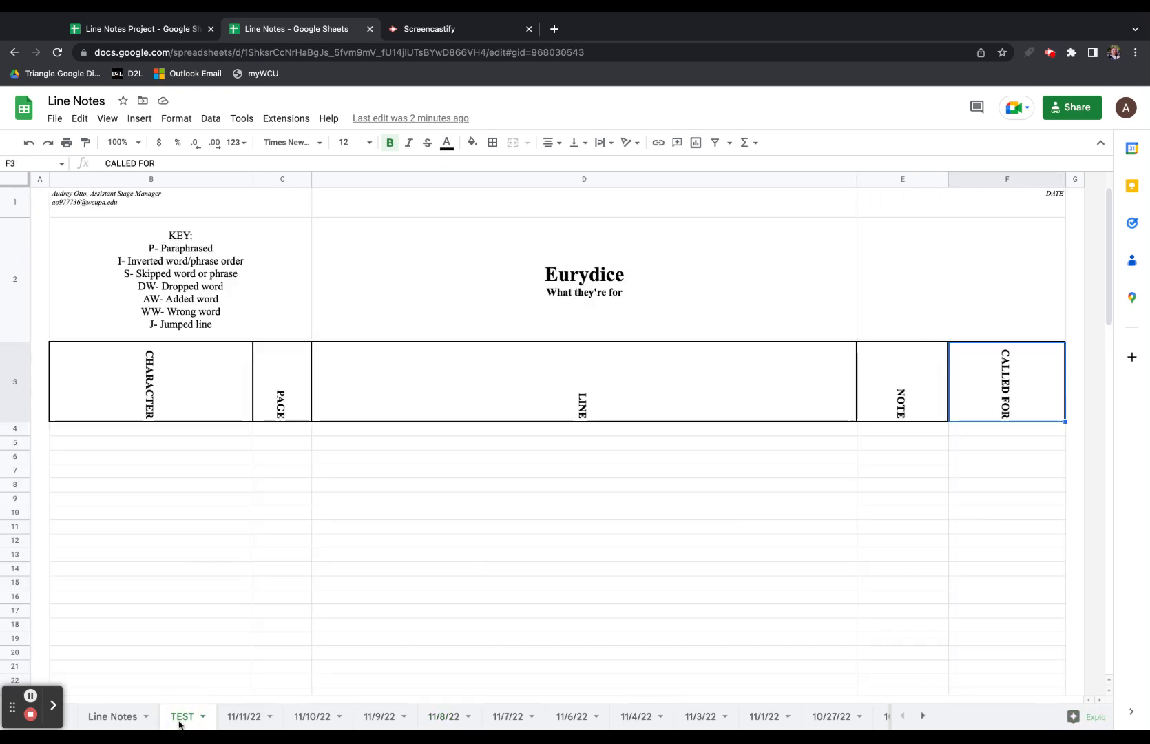
click(897, 438)
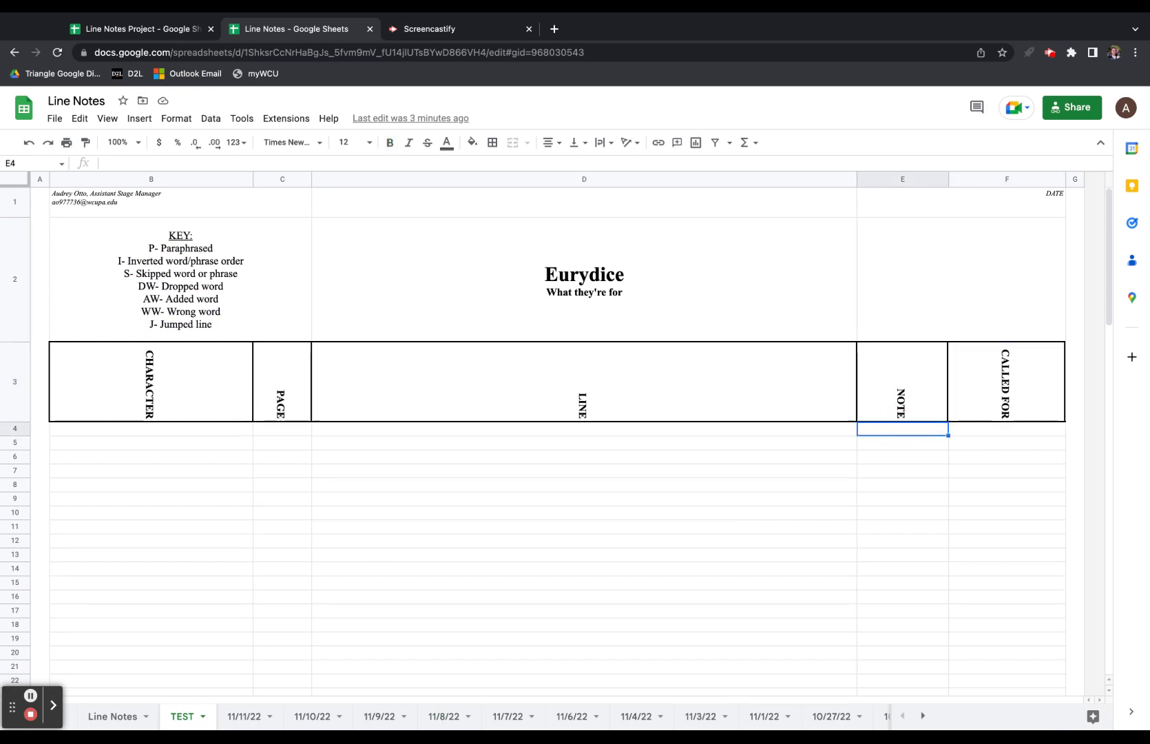
text(WW)
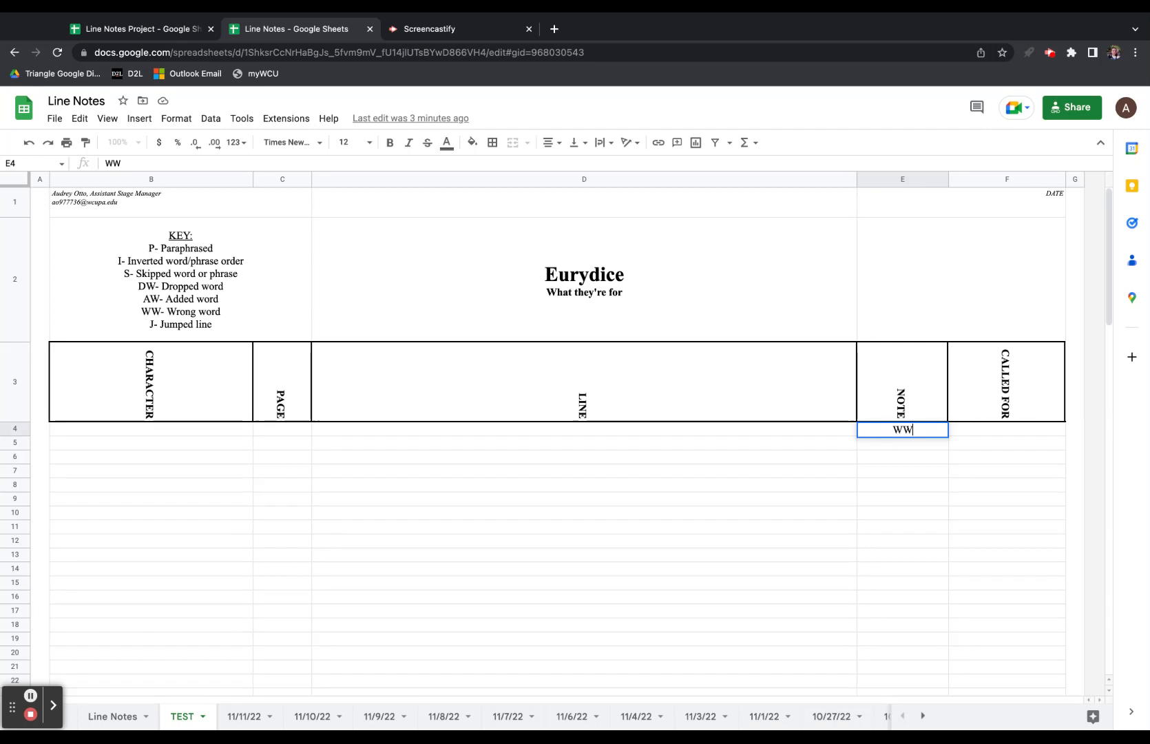
key(Return)
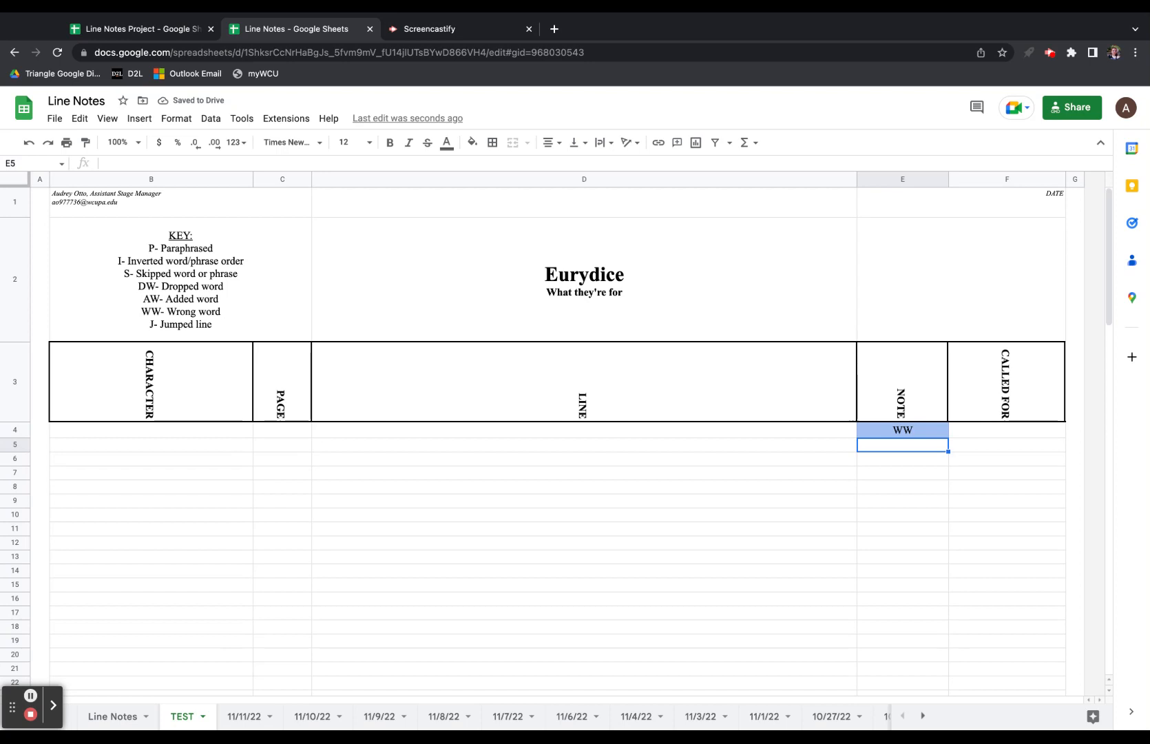
click(903, 458)
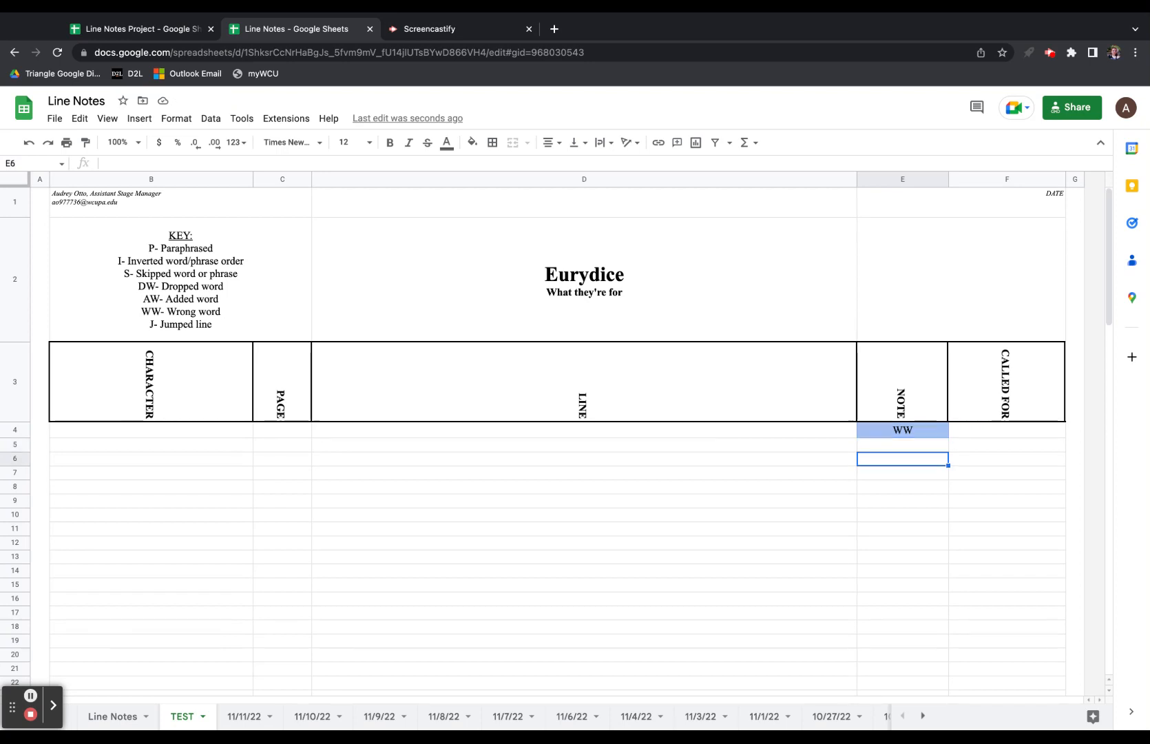
text(WW)
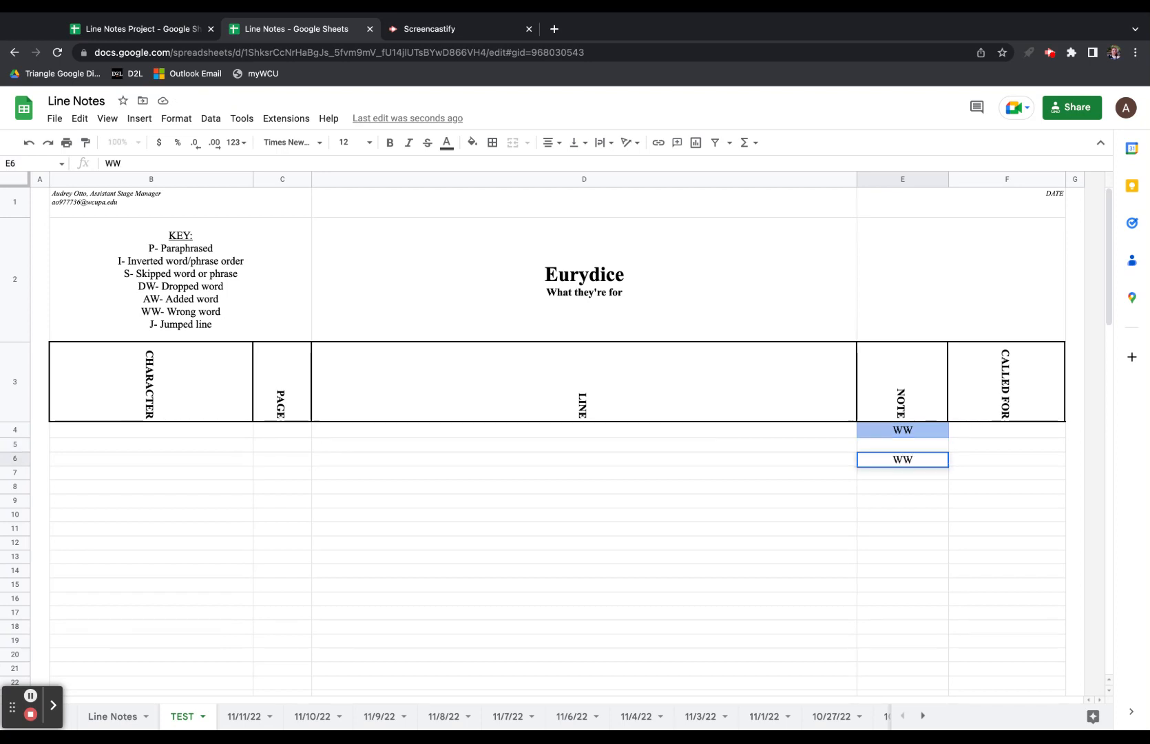
key(Return)
click(903, 459)
key(Delete)
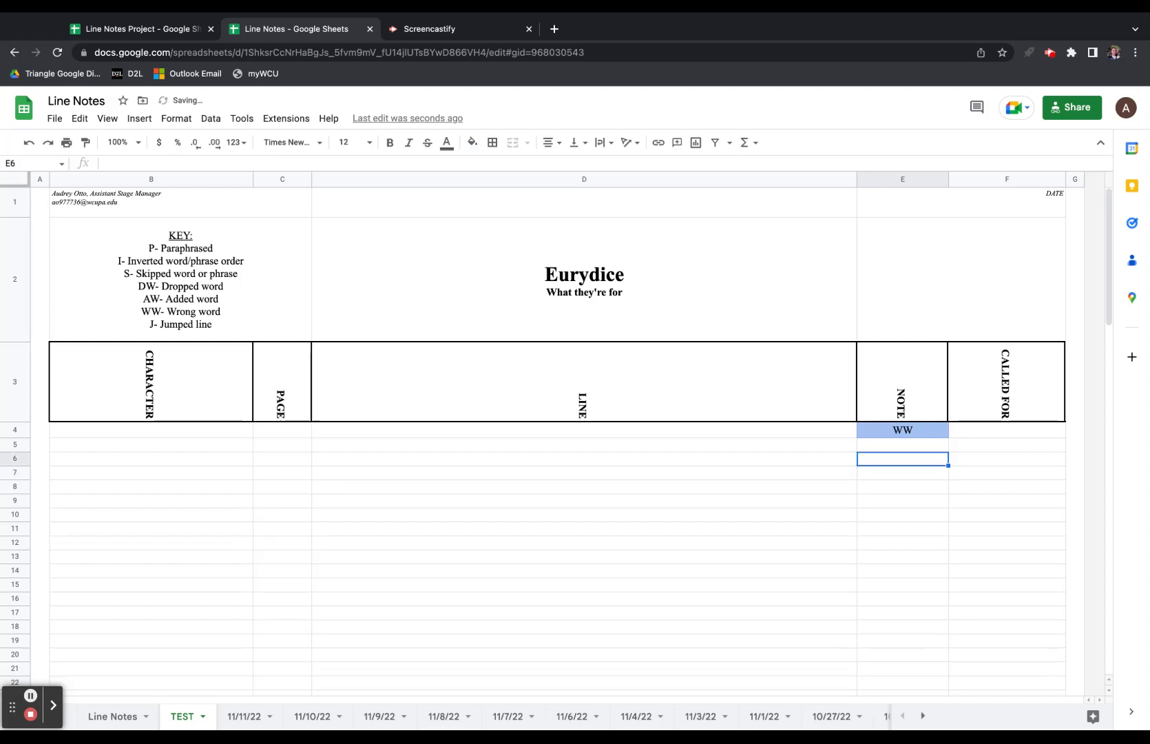
key(Up)
key(Up)
key(Delete)
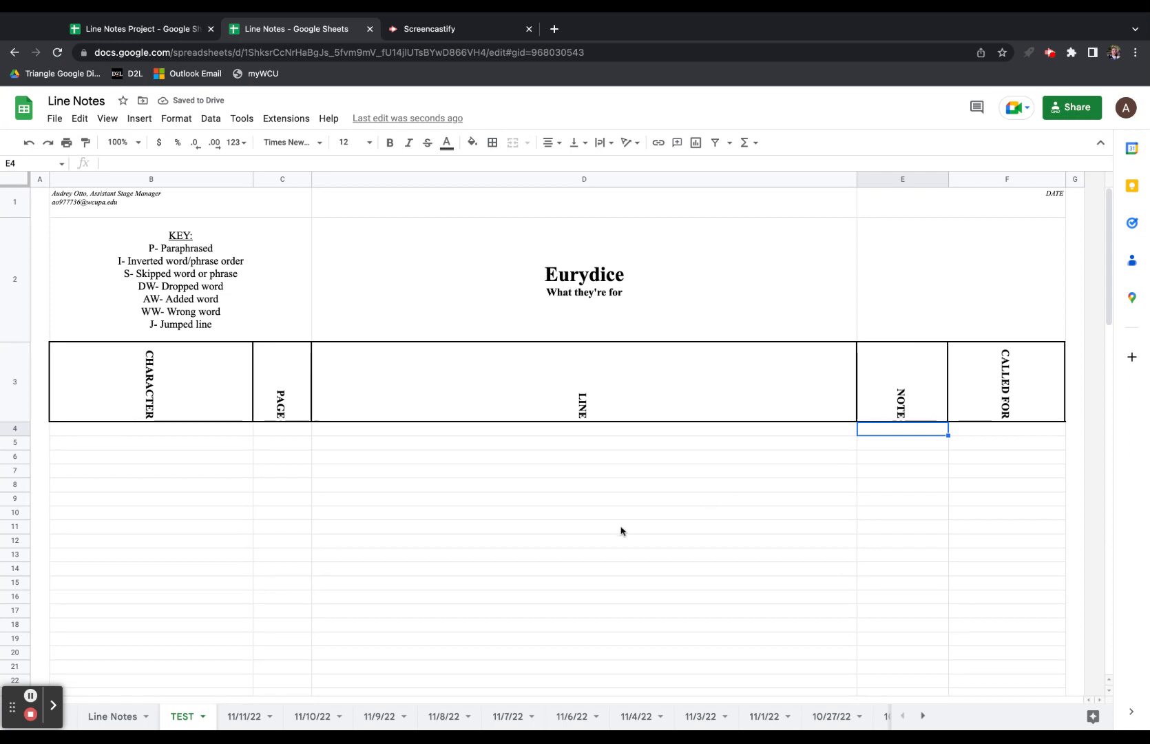
click(896, 181)
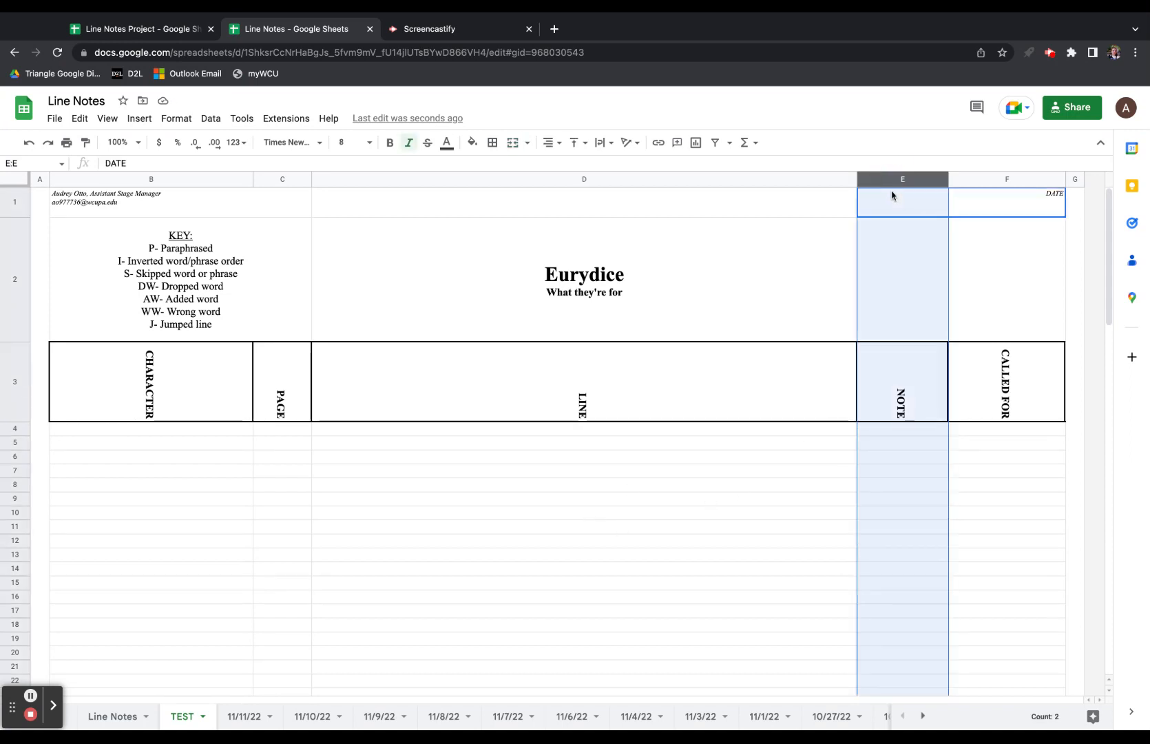
click(178, 118)
click(234, 347)
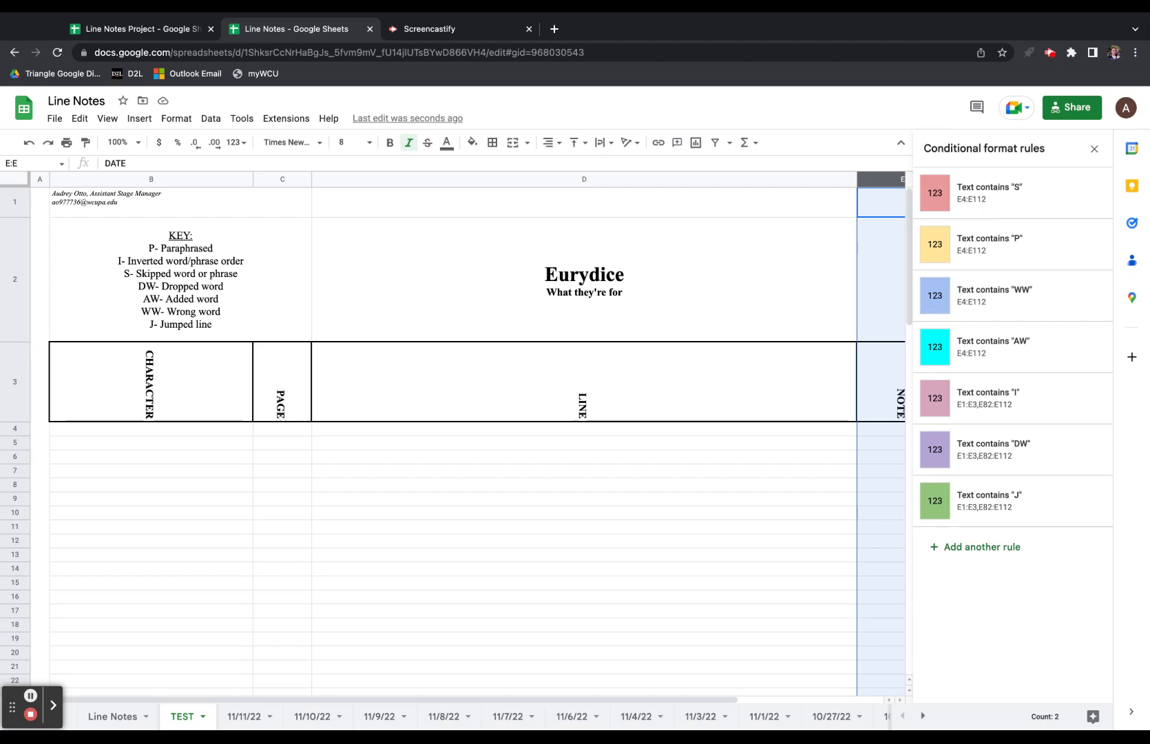
click(1094, 149)
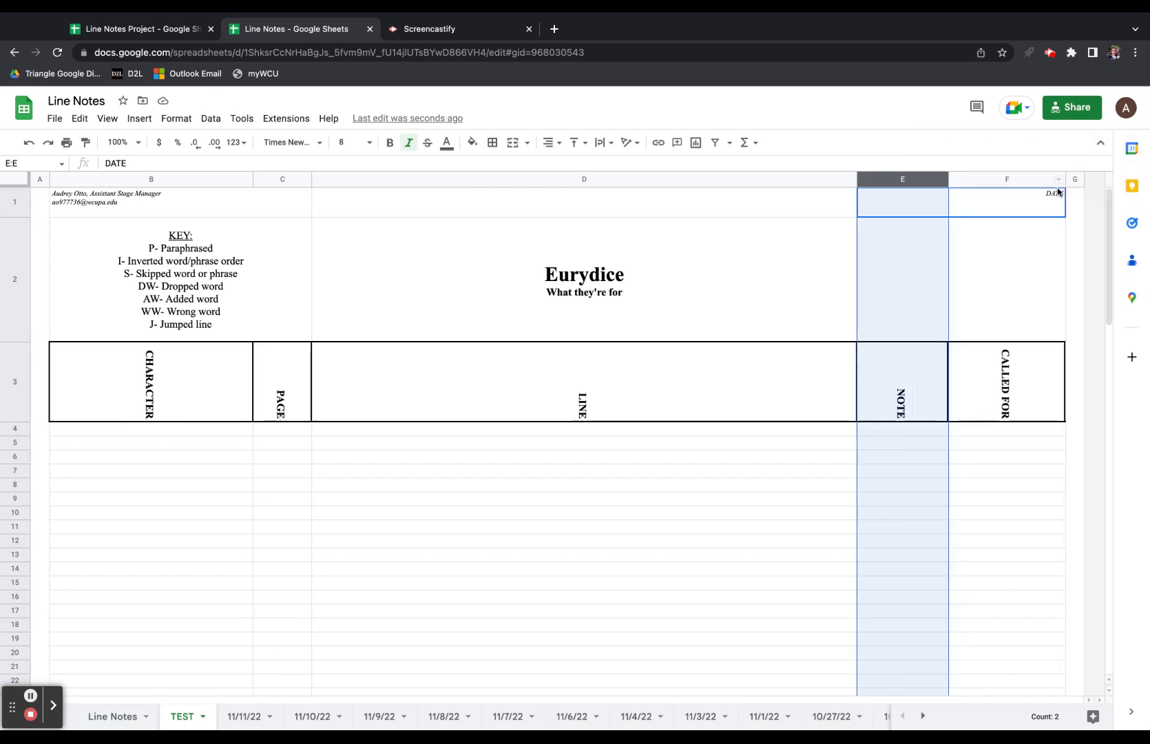
In the Line Notes Project spreadsheet, select range H:Z and delete columns H through Z.
click(159, 40)
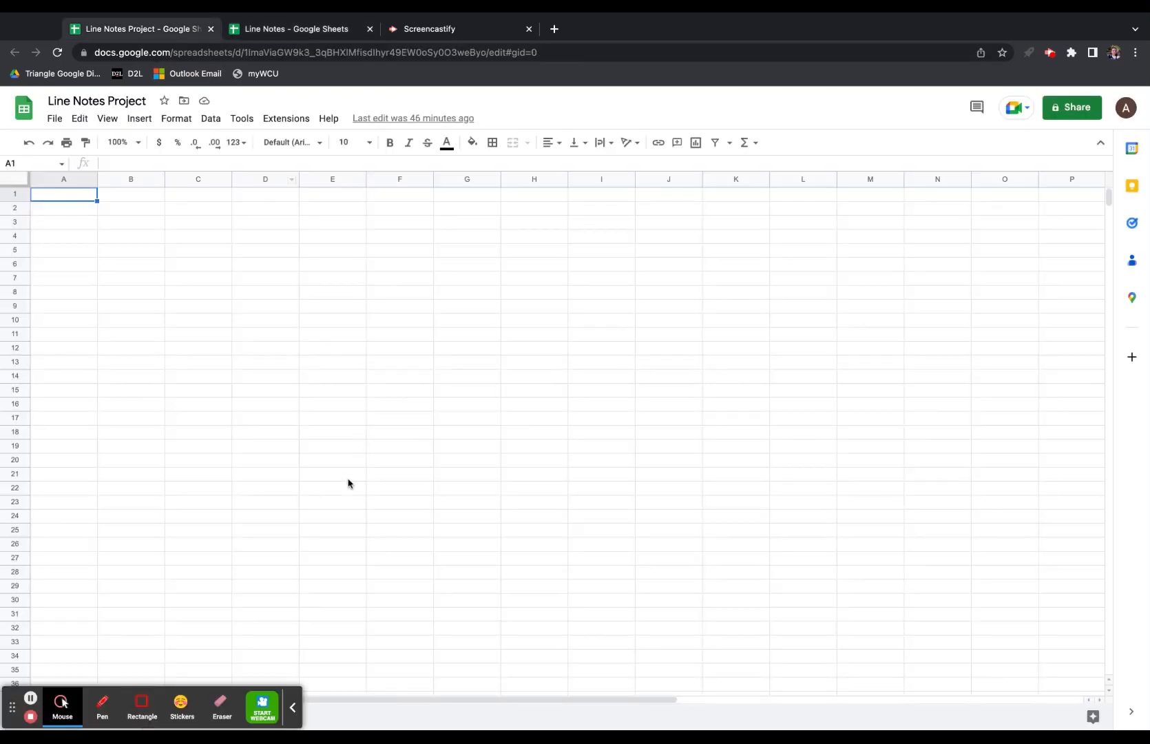
click(294, 723)
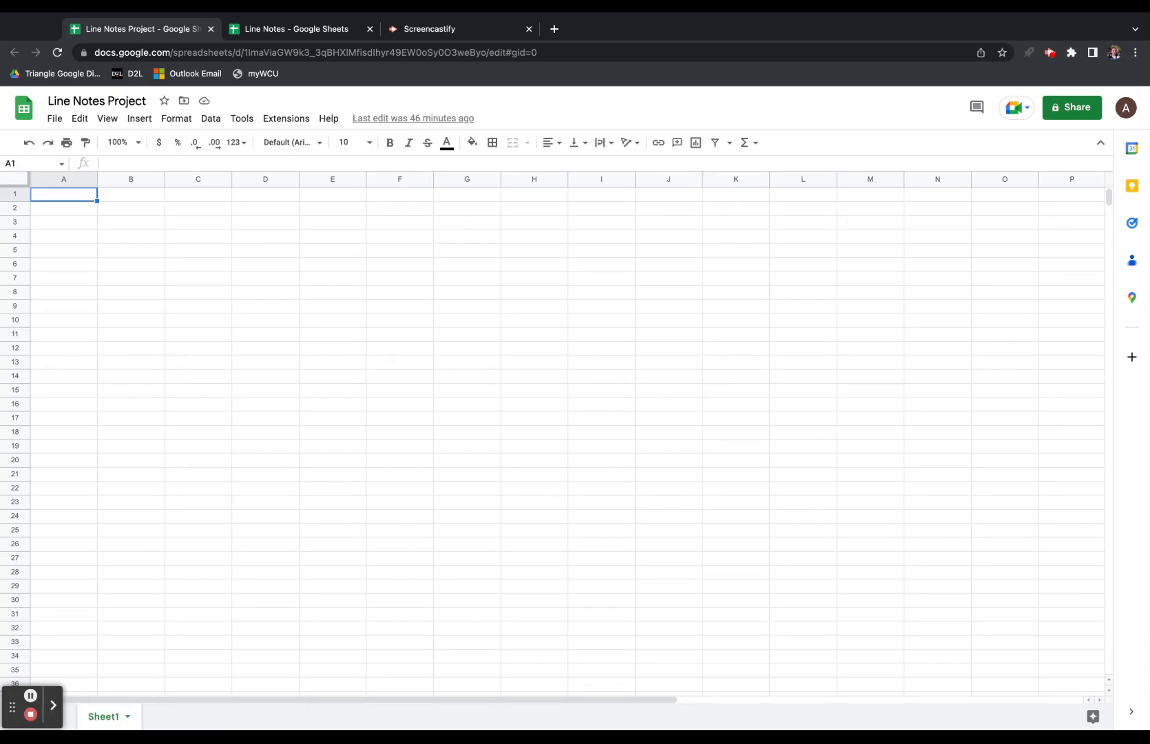
click(521, 180)
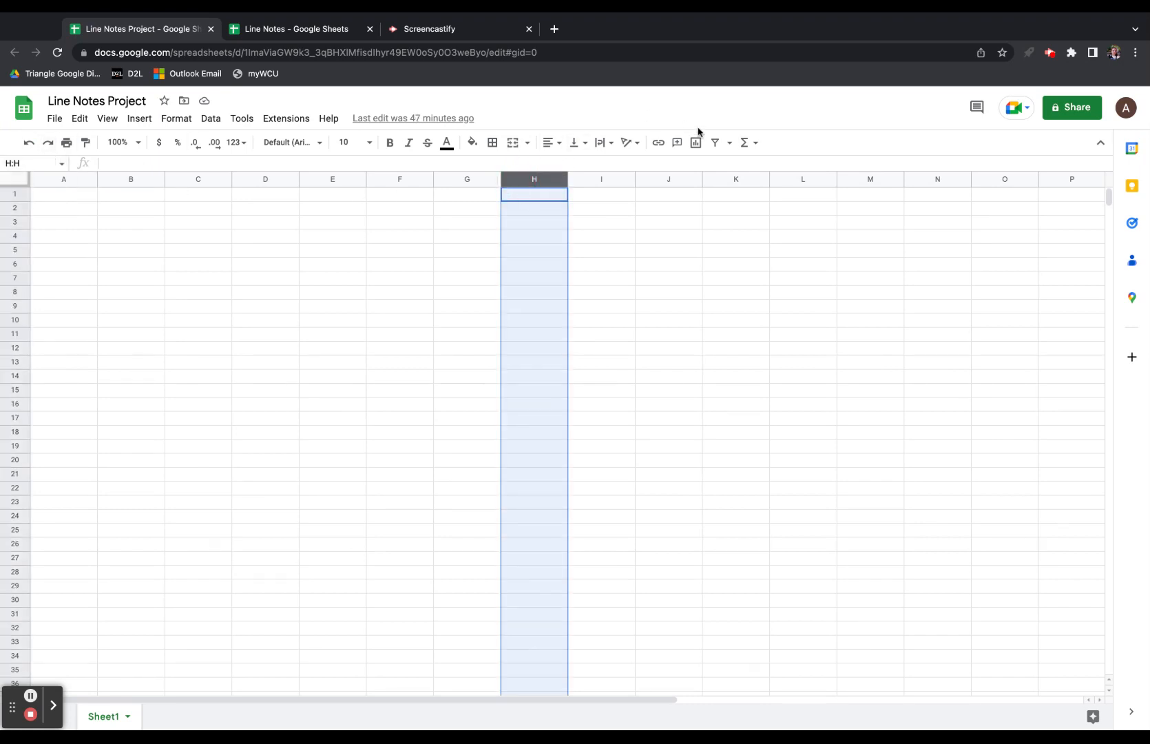
click(28, 173)
text(H:Z)
key(Return)
right_click(578, 296)
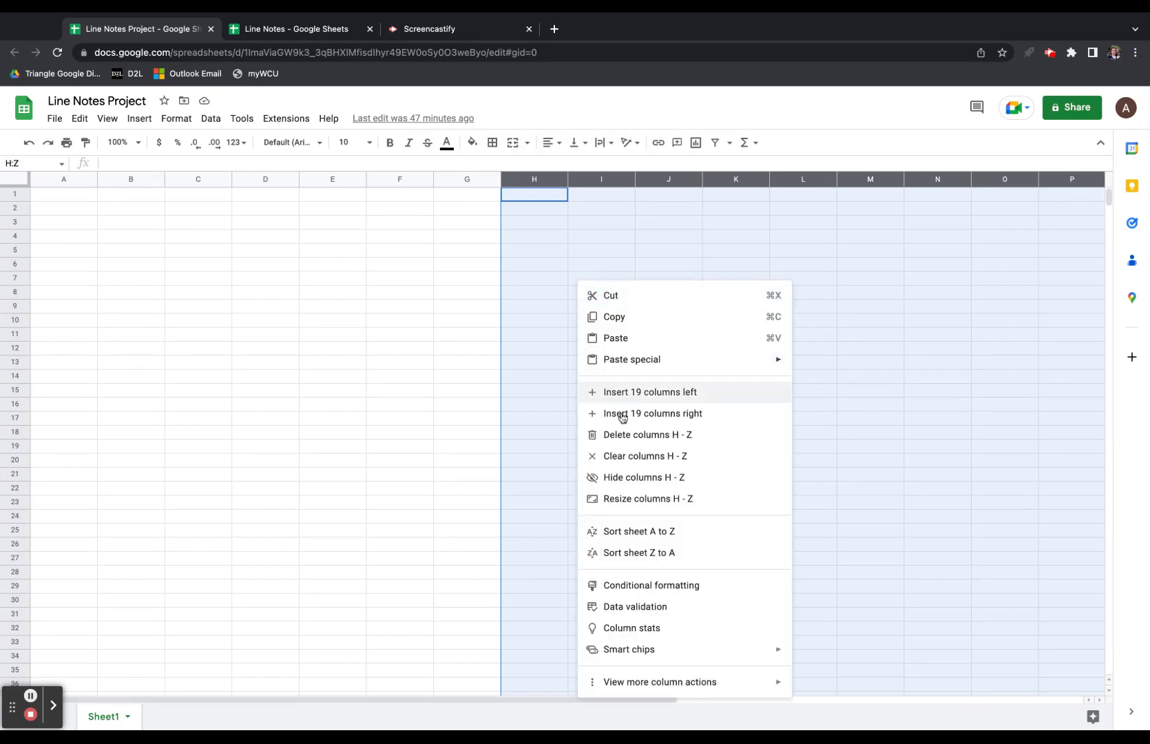
click(624, 436)
click(142, 292)
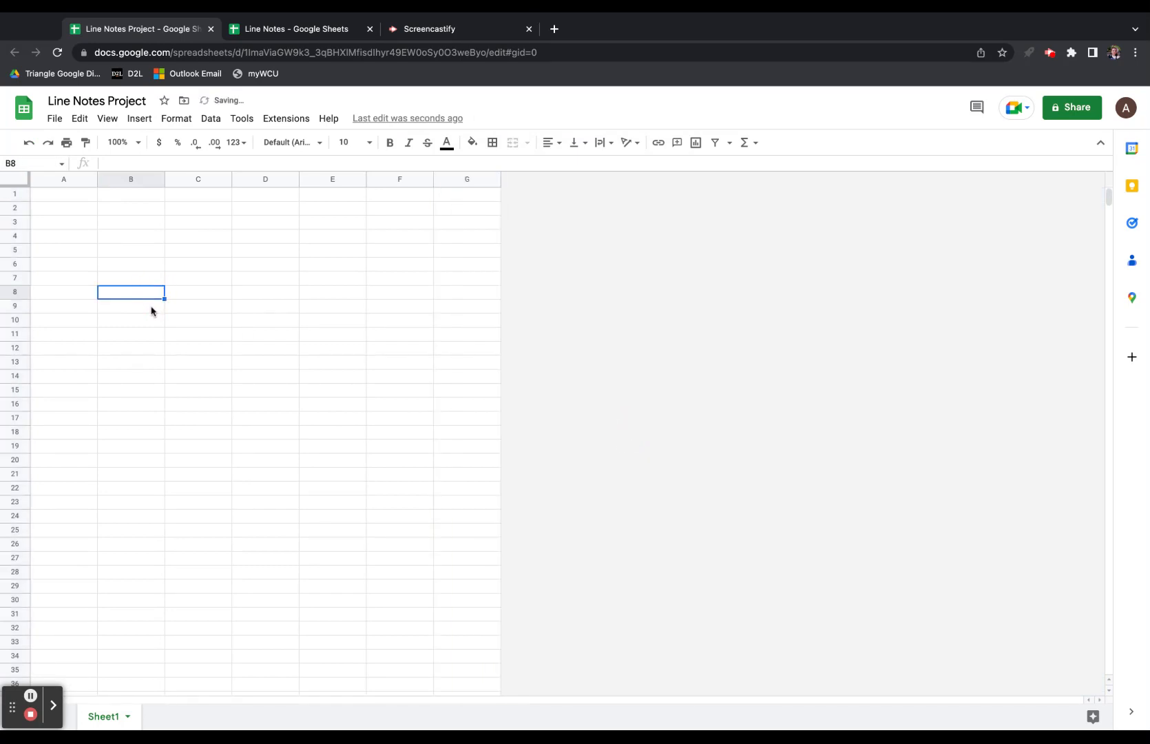
click(118, 142)
Zoom the sheet to 125% and merge cells B1:C1.
click(122, 255)
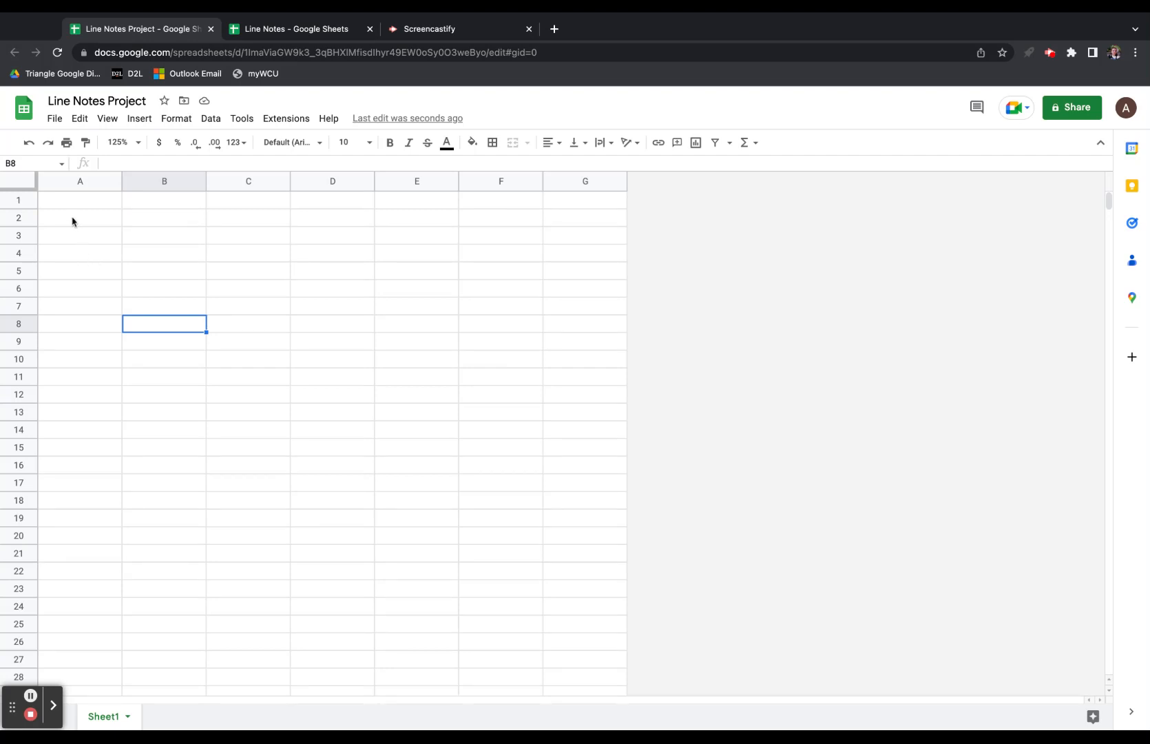
drag(74, 204, 252, 207)
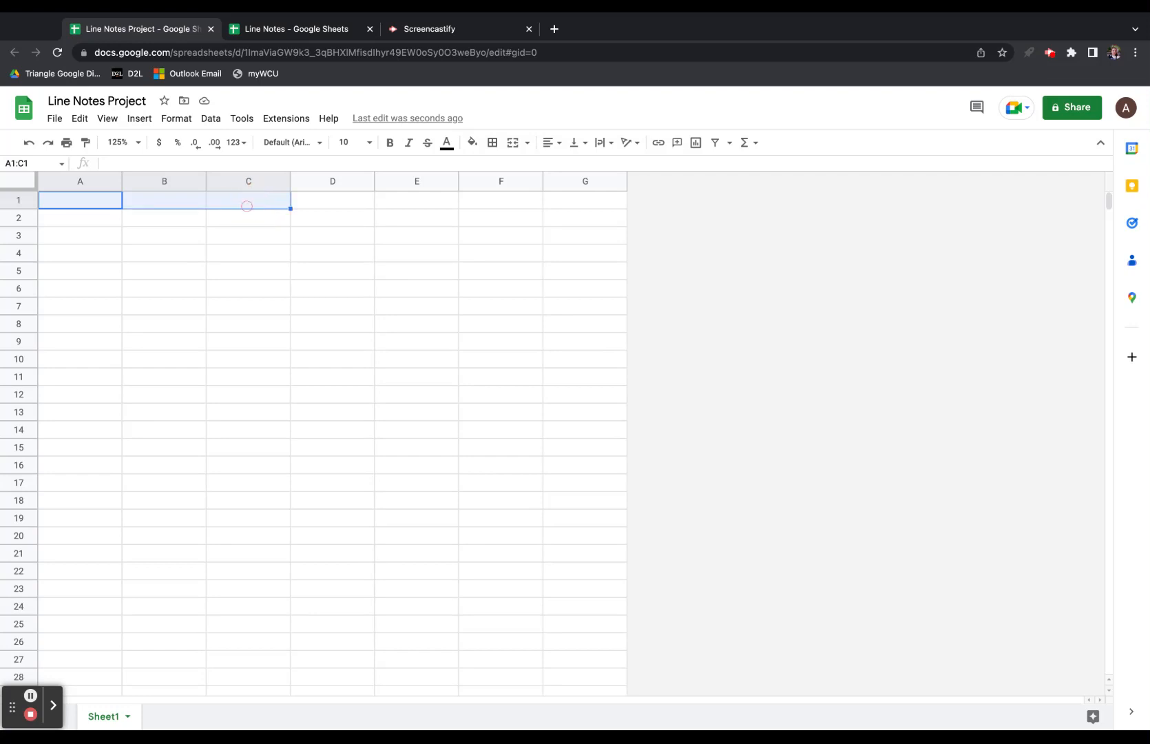
click(149, 216)
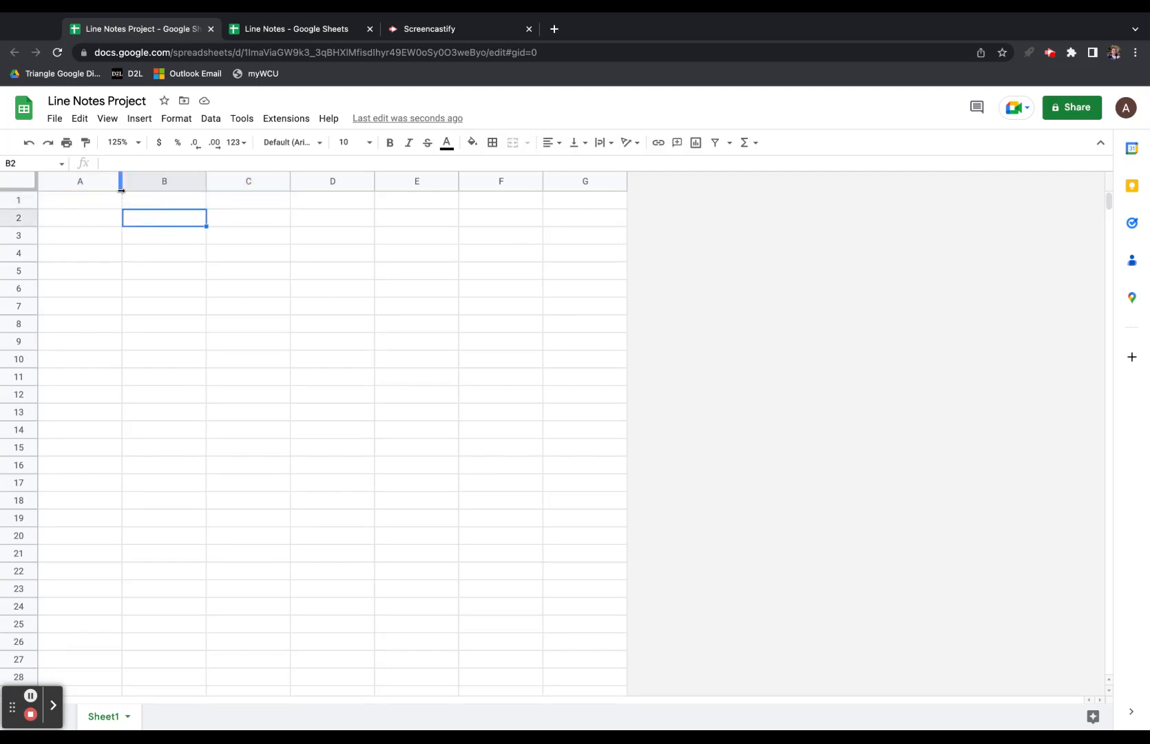
drag(146, 200, 270, 199)
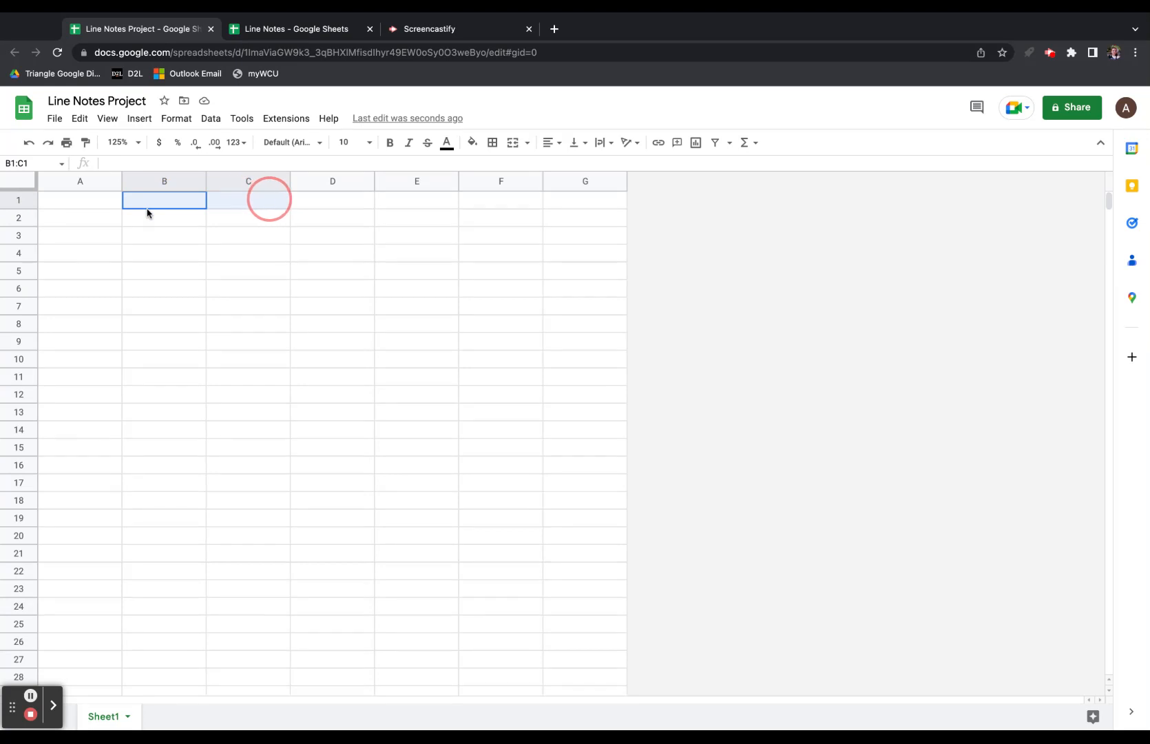
click(512, 143)
Merge cells E1:F1 and make columns G and A narrow.
drag(482, 201, 384, 202)
click(512, 142)
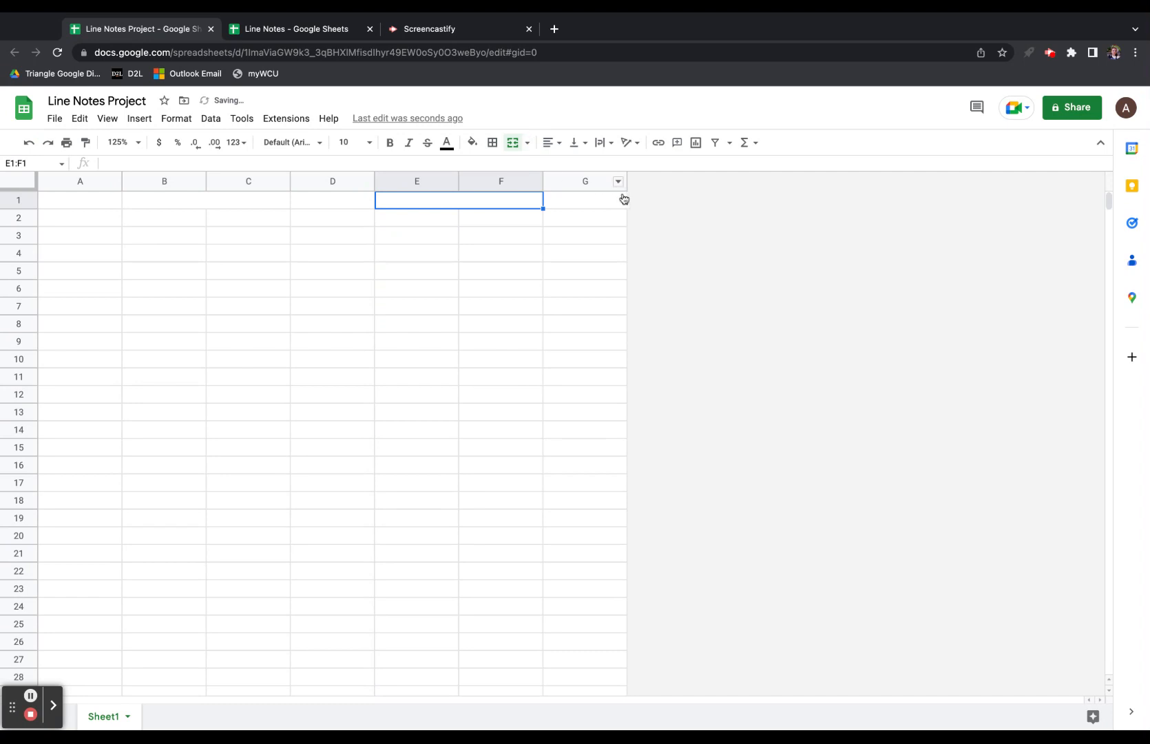
drag(626, 193, 564, 194)
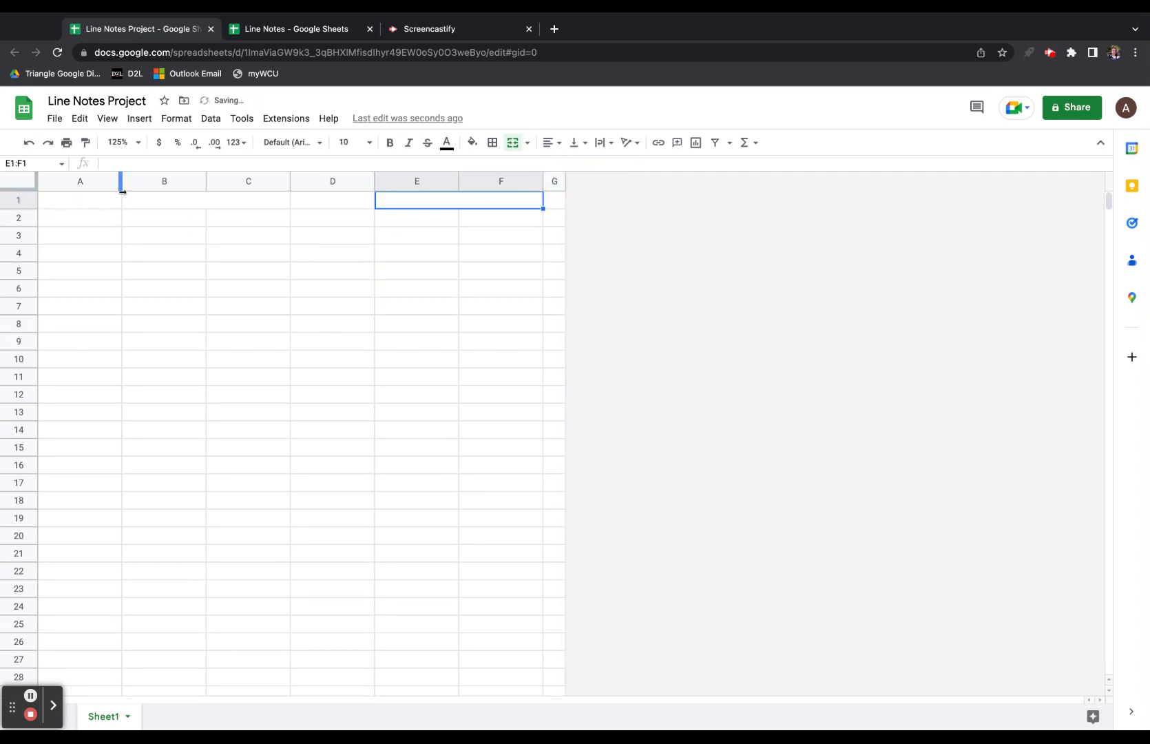
drag(122, 192, 57, 181)
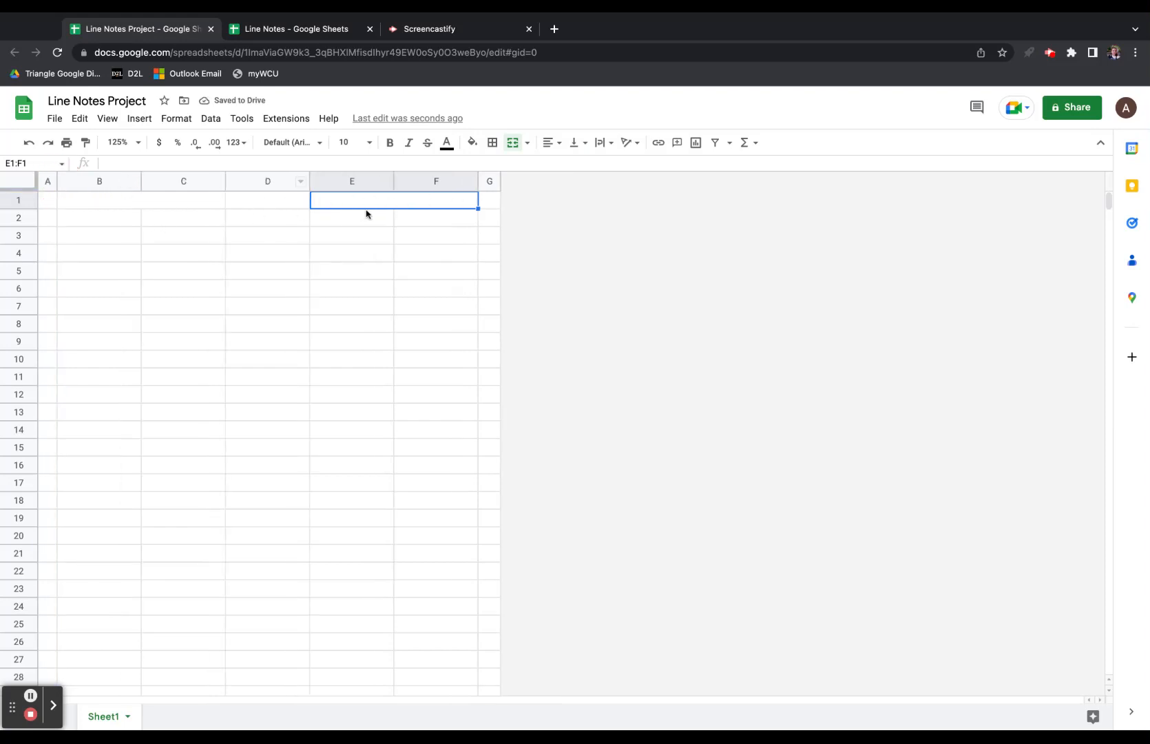
Enter the author's full name in merged B1:C1, with their e-mail address on a second line.
click(177, 205)
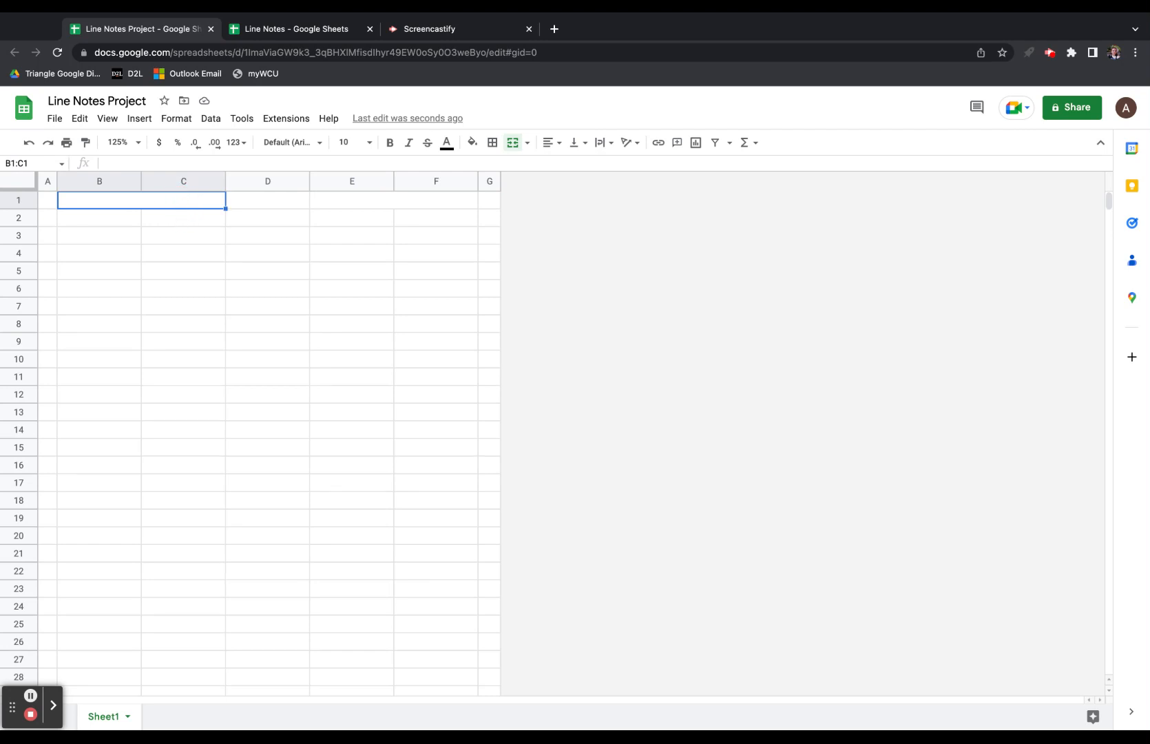
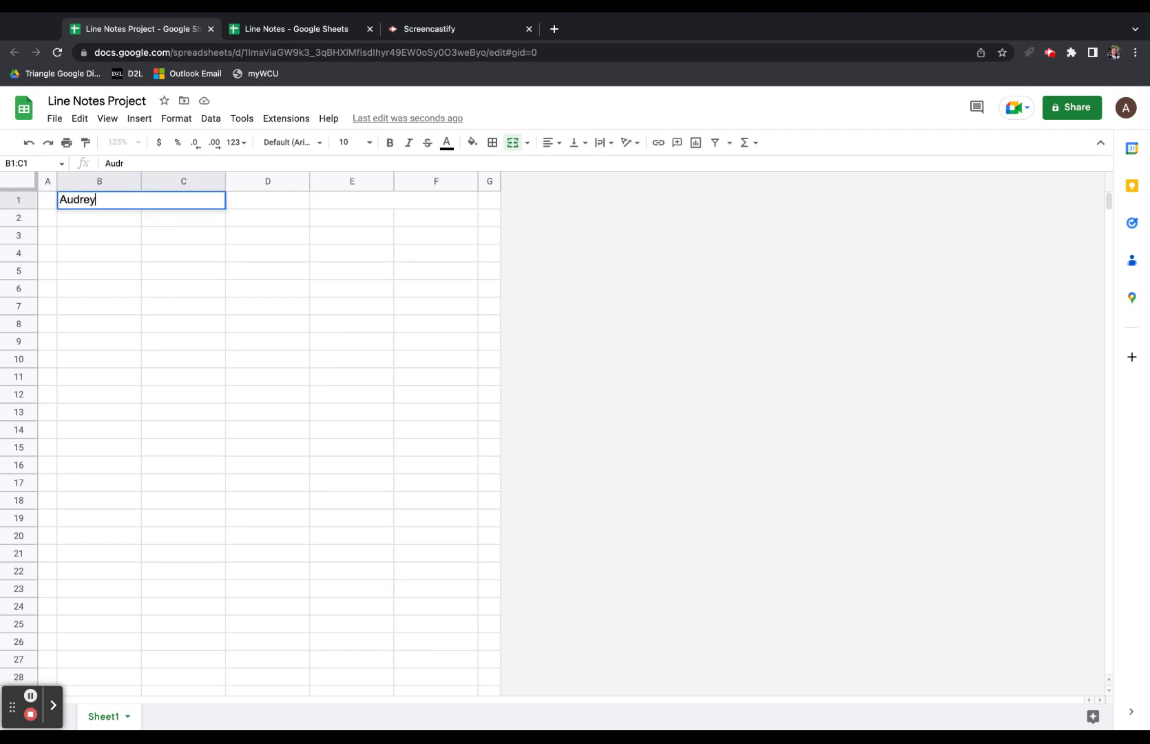
key(alt+Return)
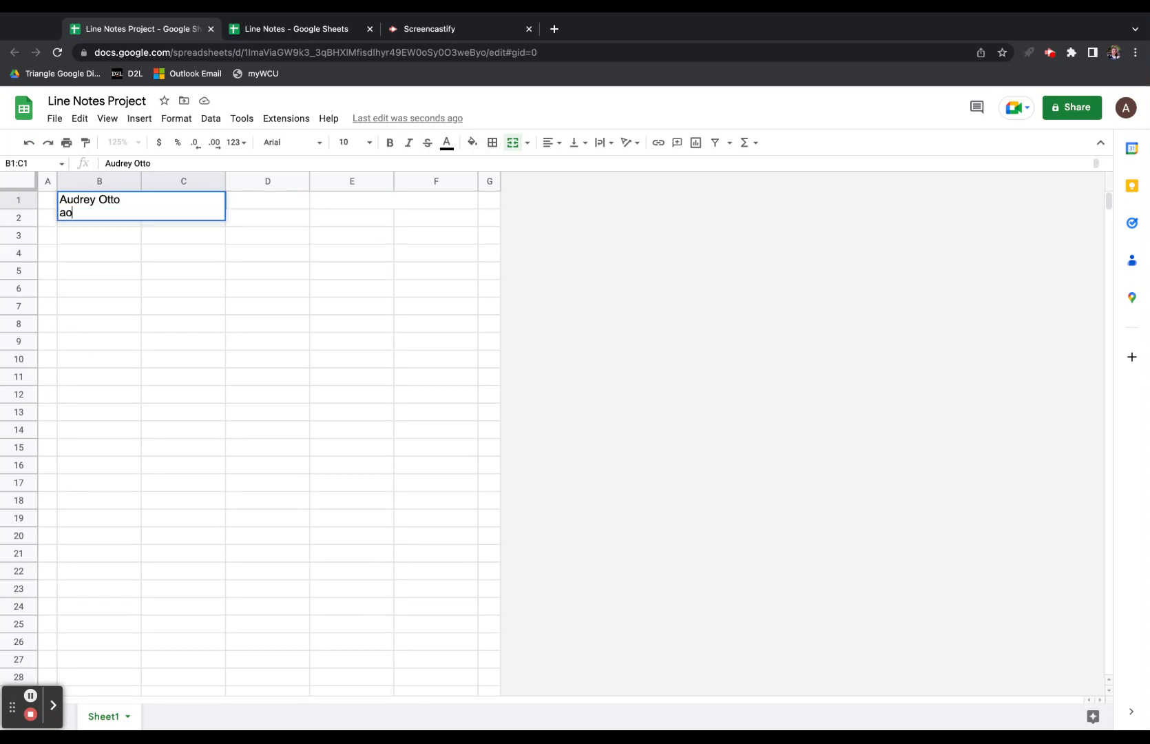
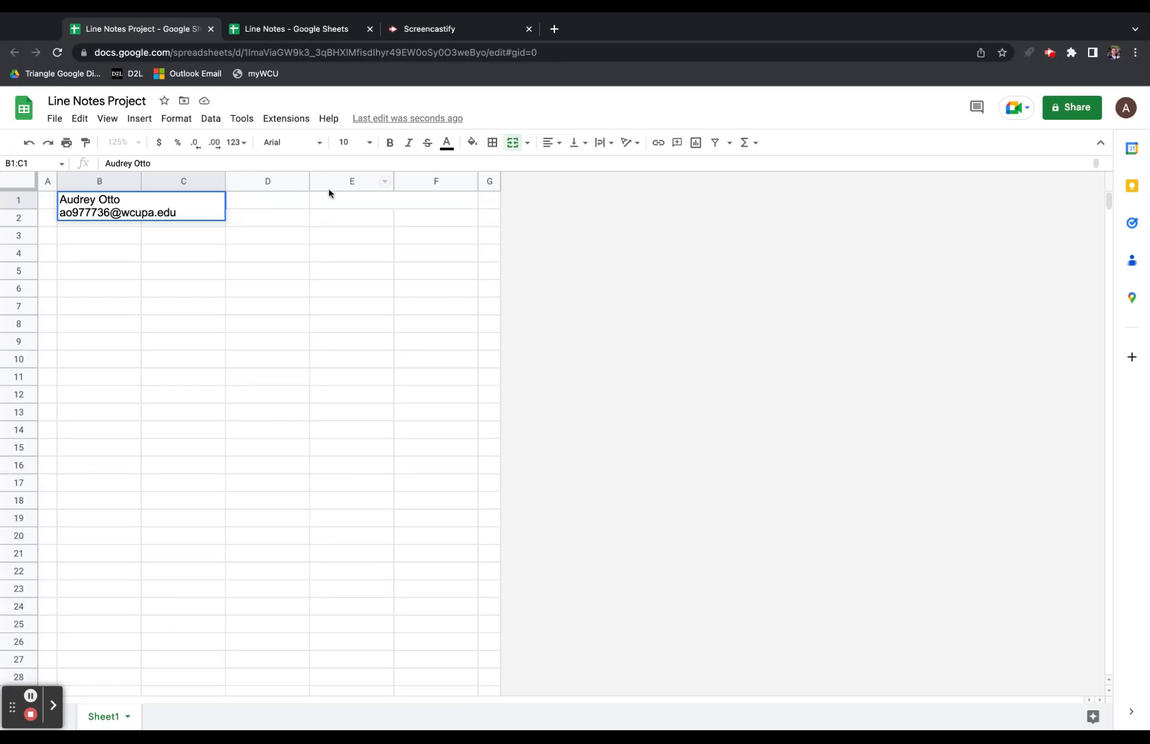
Type 'Date' into merged E1:F1 and right-align it.
click(354, 214)
text(Date)
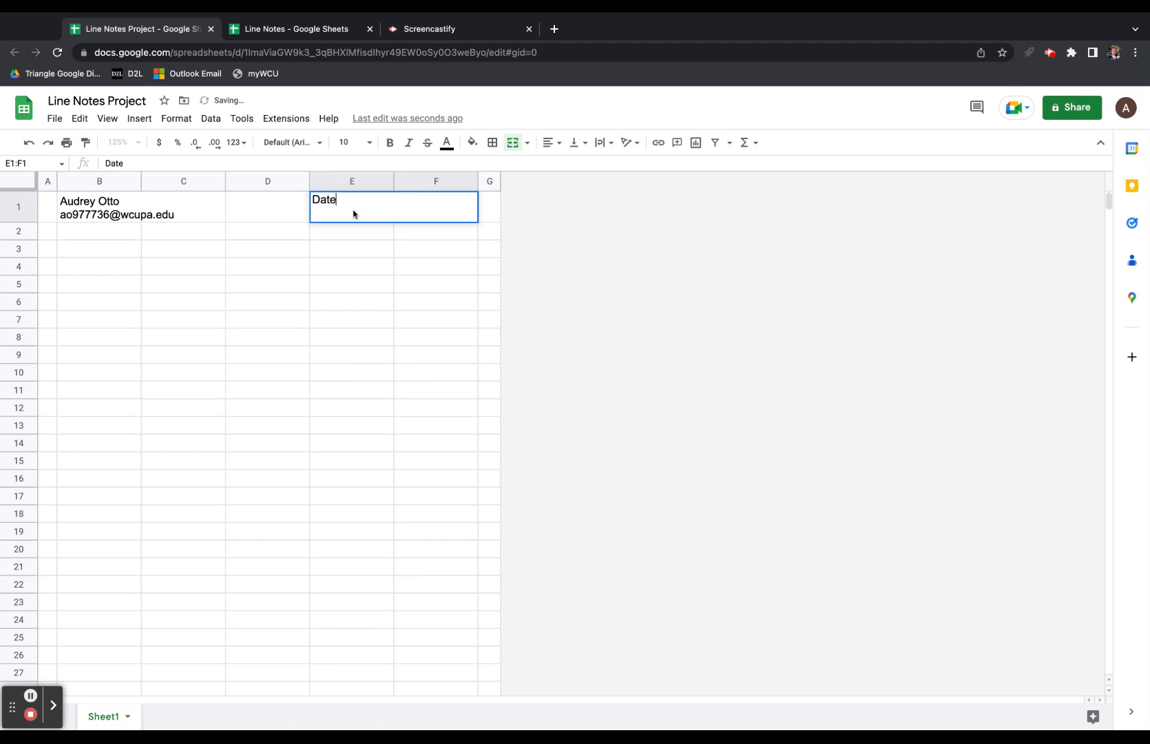
key(Return)
key(Up)
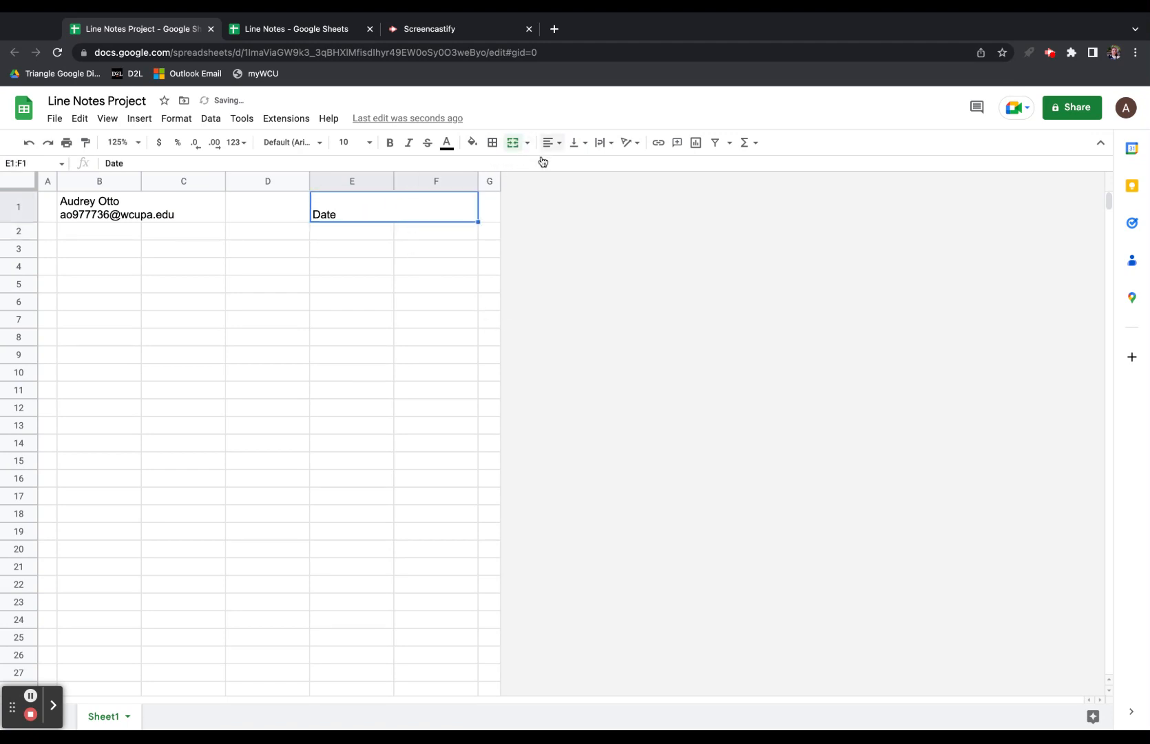
click(557, 142)
click(586, 169)
Compare against the Line Notes template, then select B2:C2 and merge it.
click(278, 31)
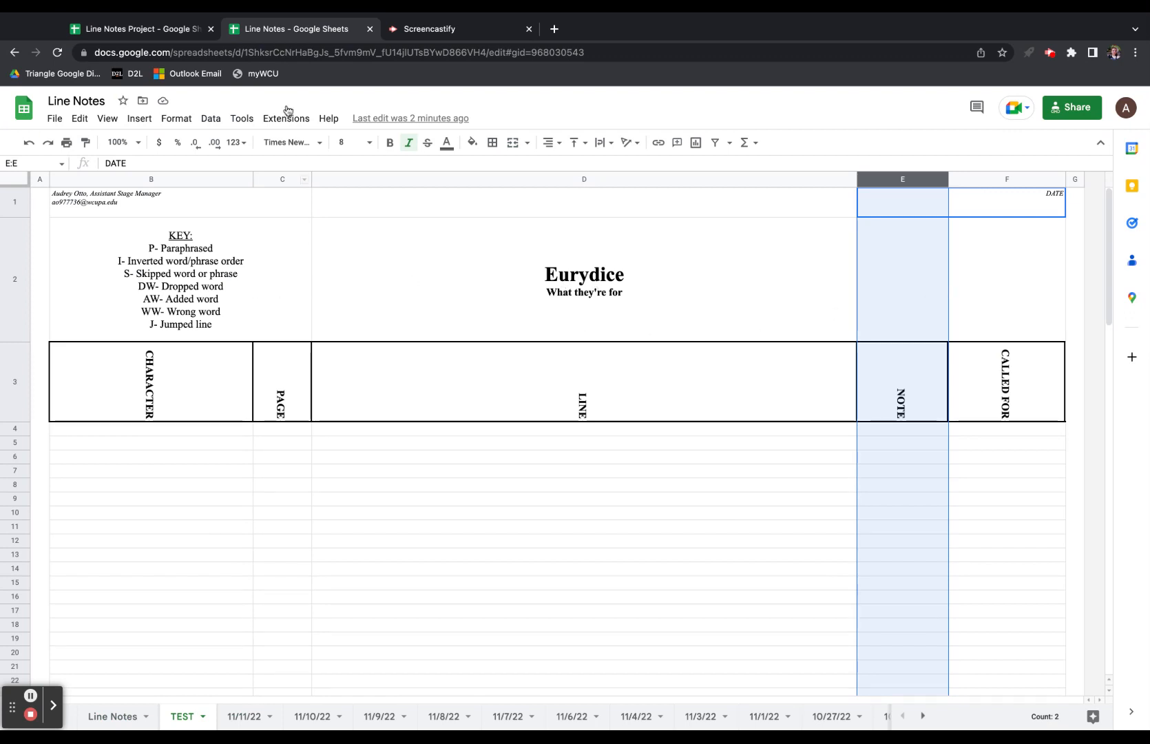
click(155, 29)
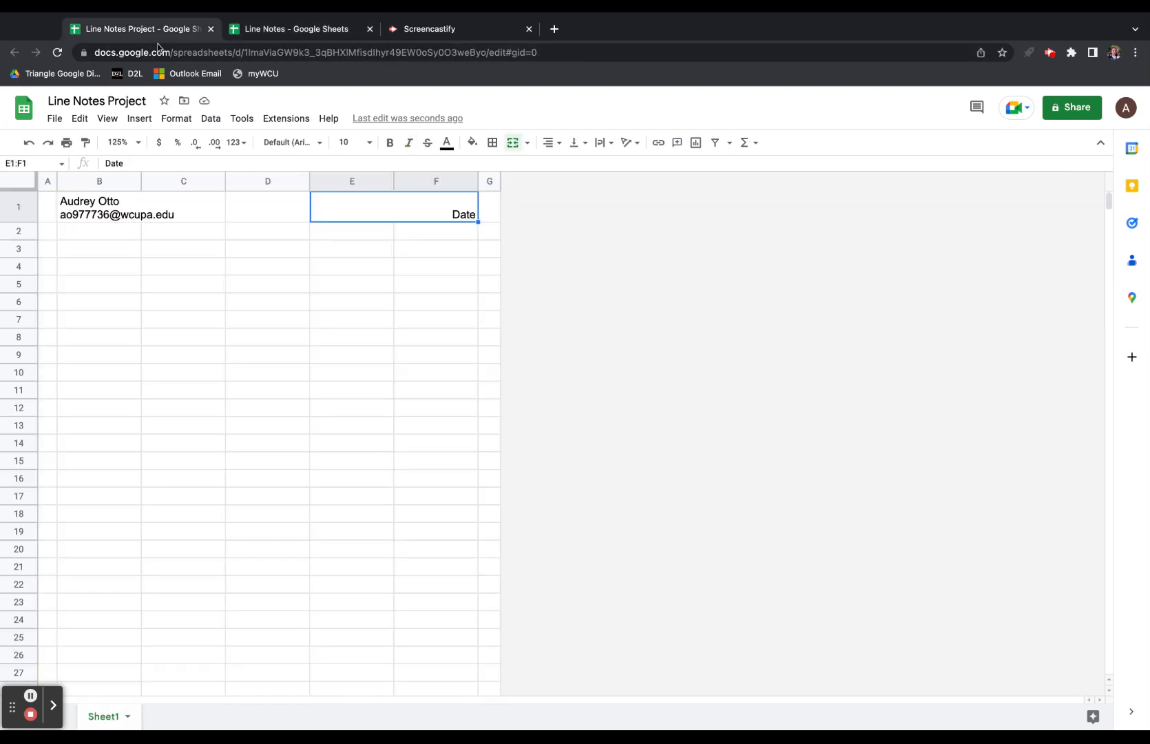
drag(110, 234, 176, 239)
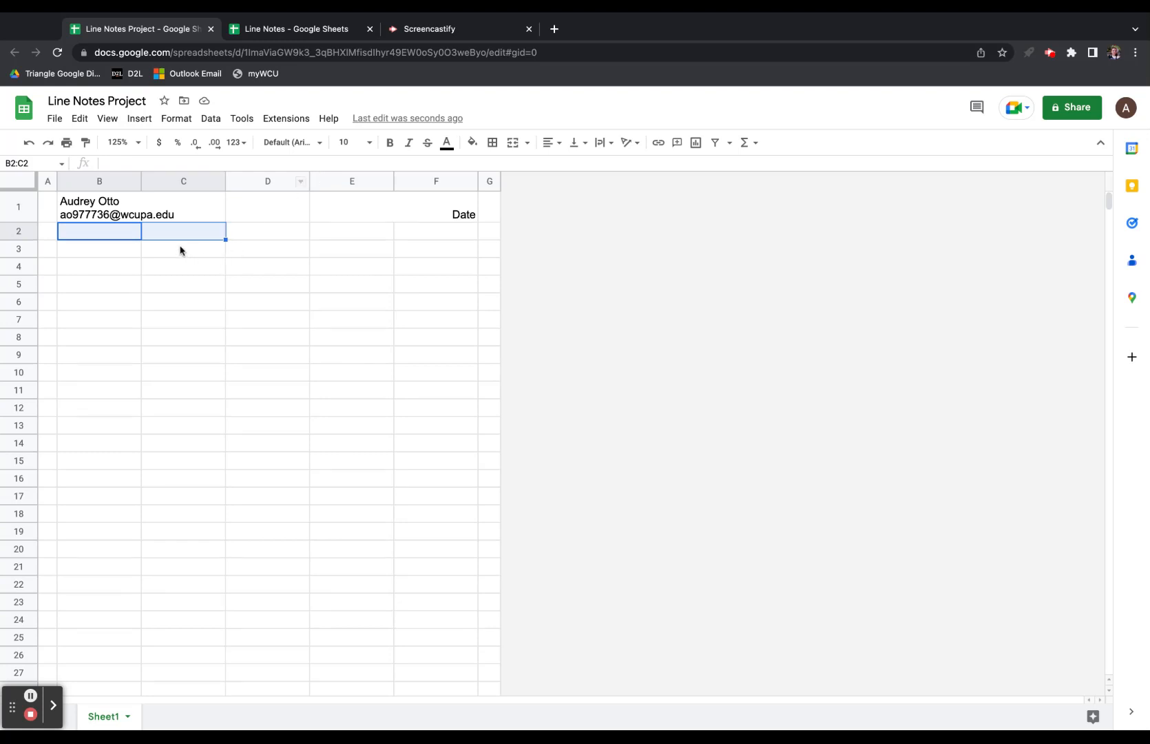
key(Right)
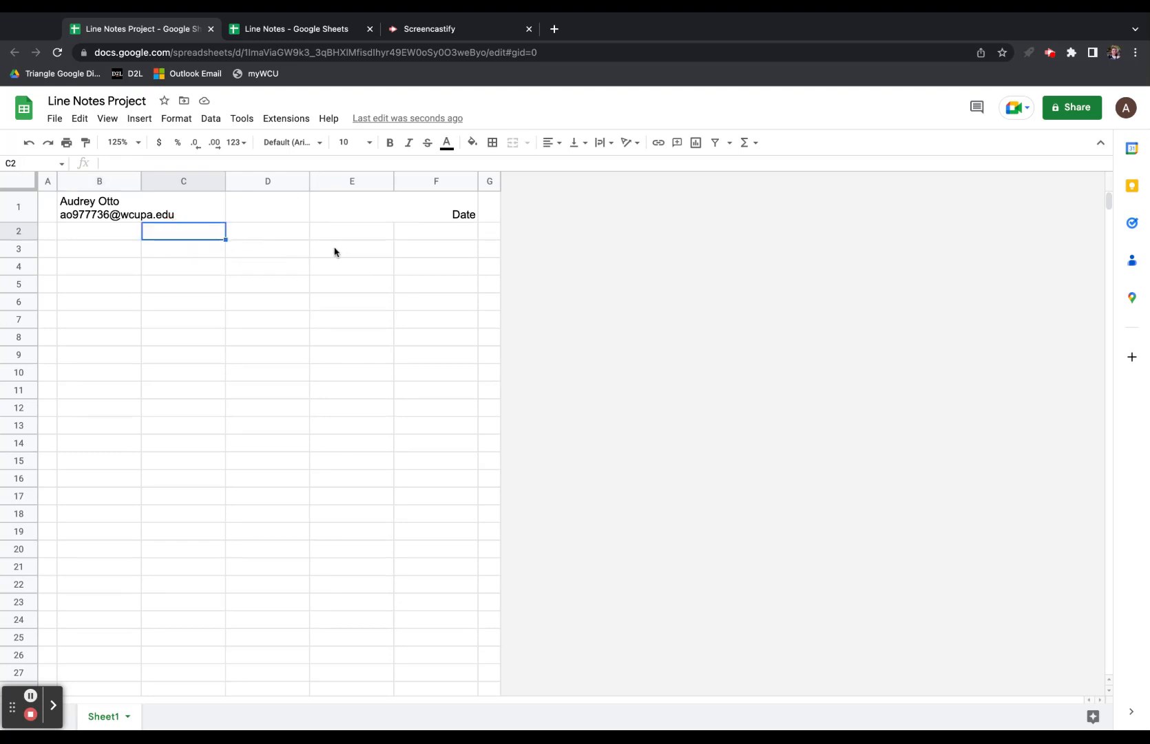
click(303, 29)
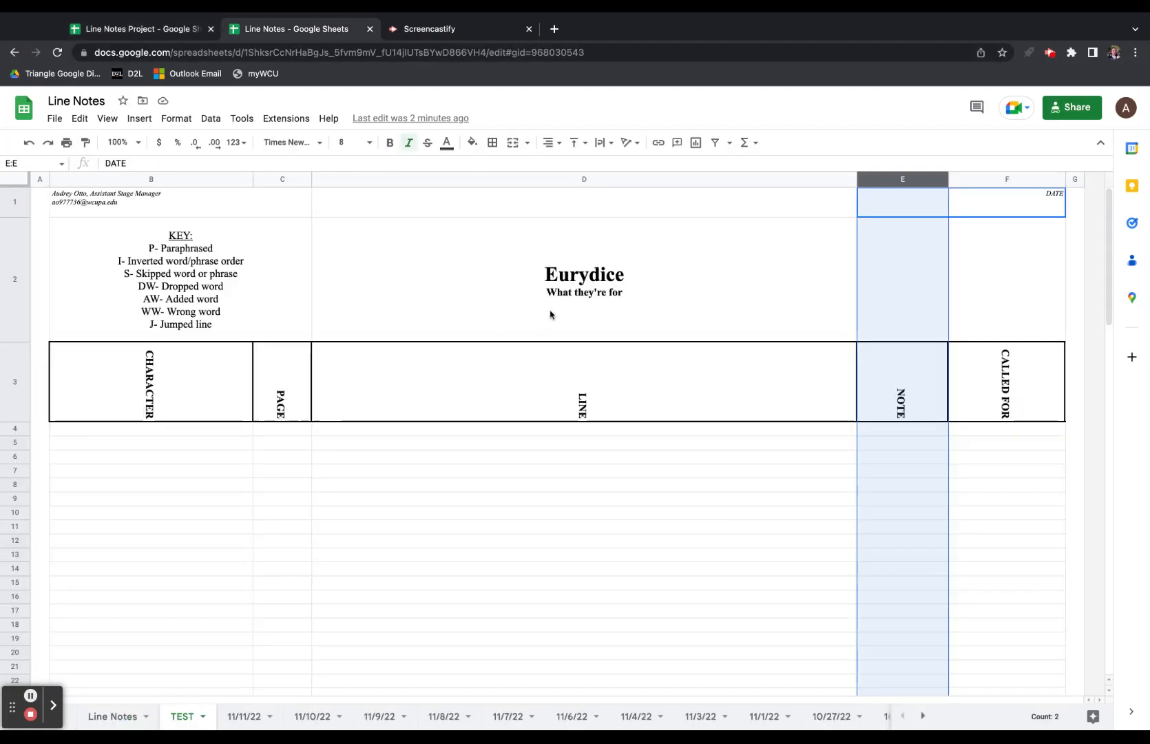
click(154, 35)
drag(113, 232, 187, 252)
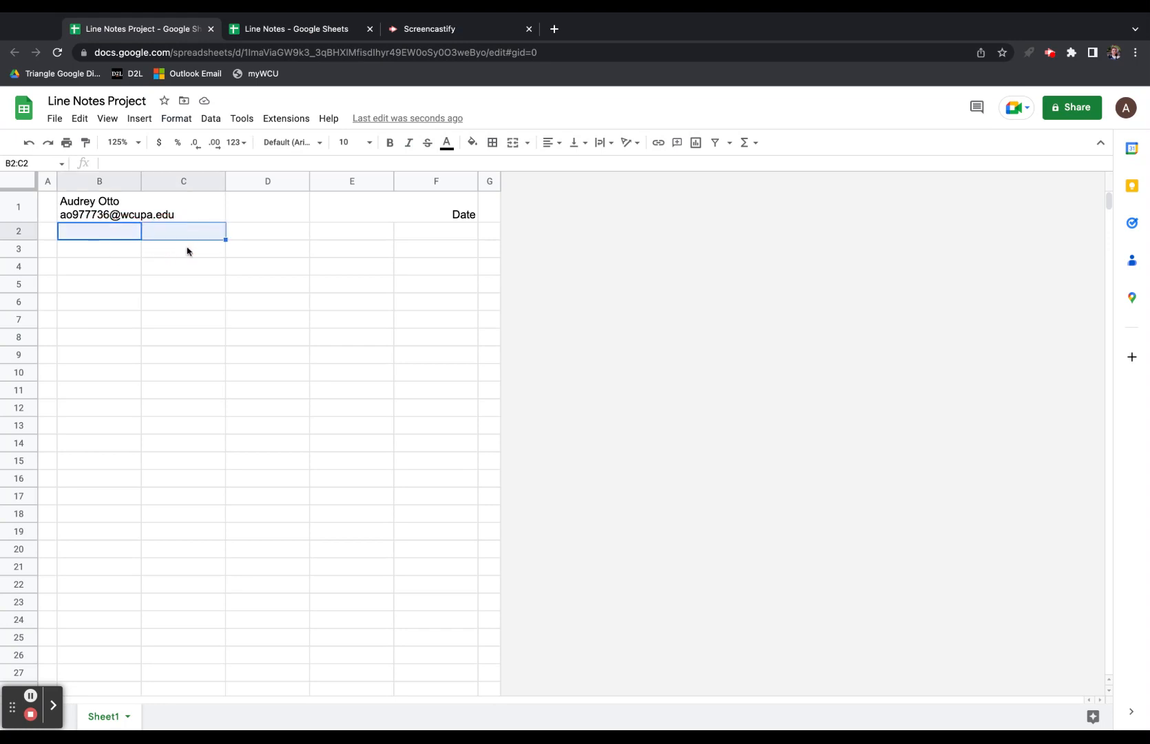
click(513, 143)
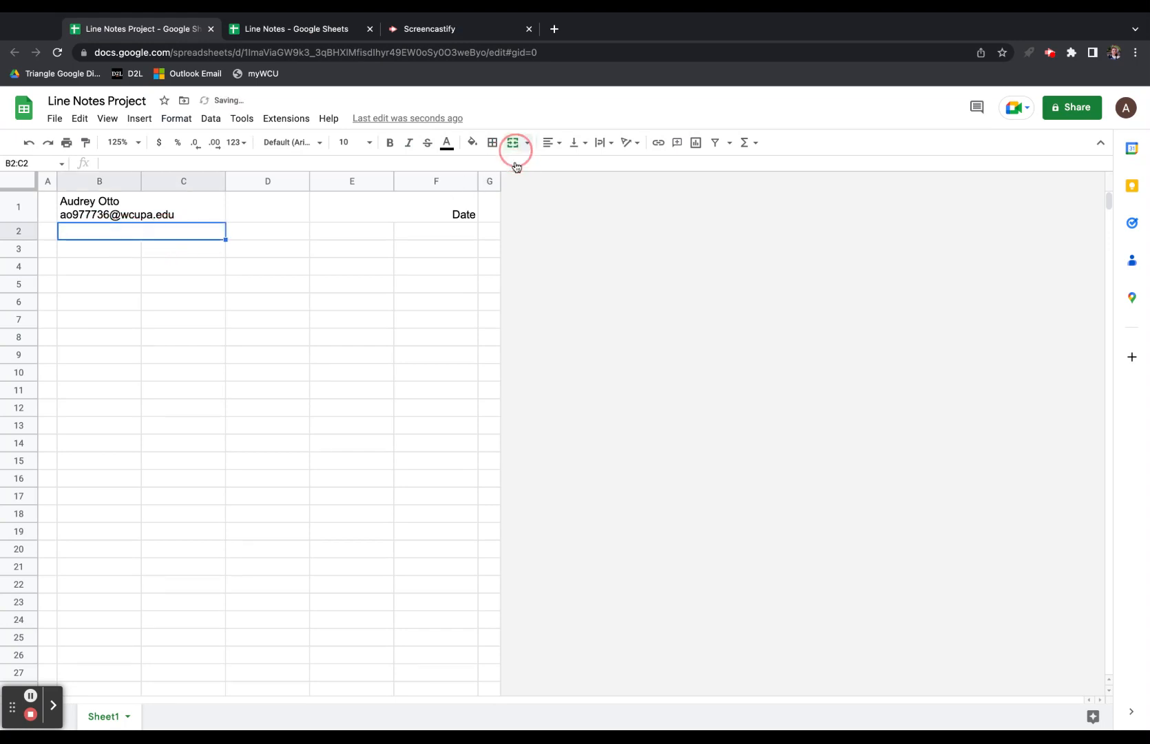
click(272, 244)
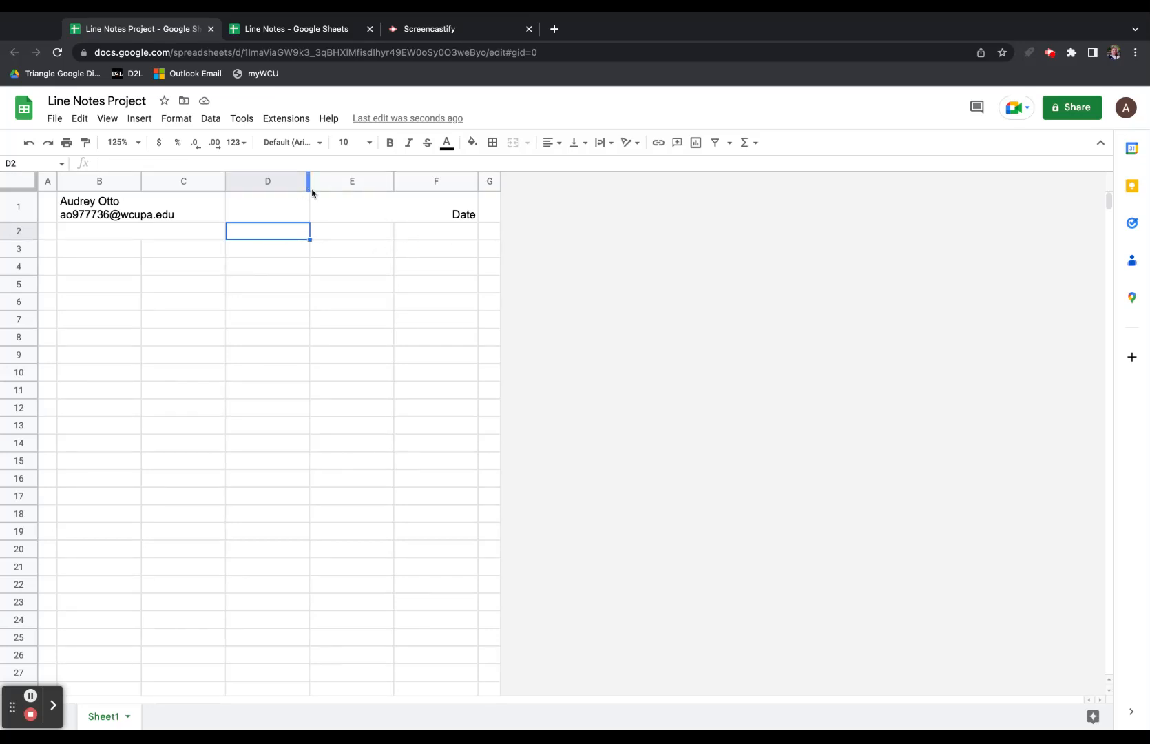
Widen column D, make row 2 taller, and enter 'Twelfth Night' in D2.
drag(309, 188, 494, 209)
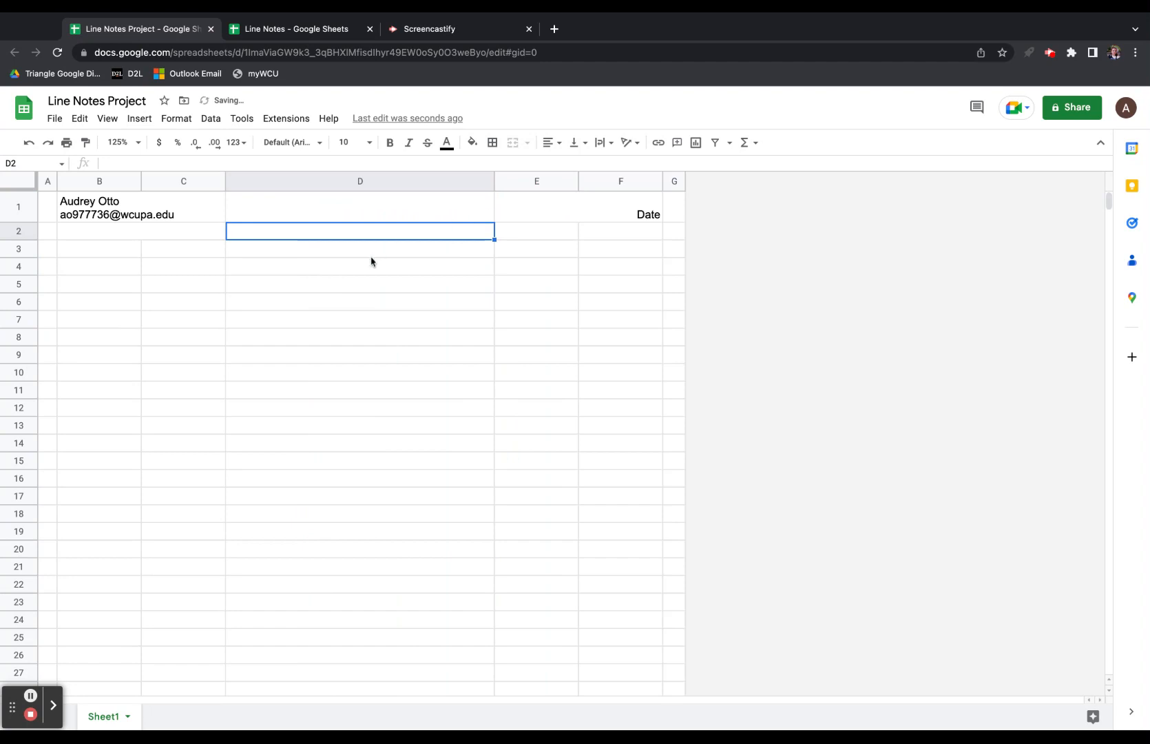
click(160, 239)
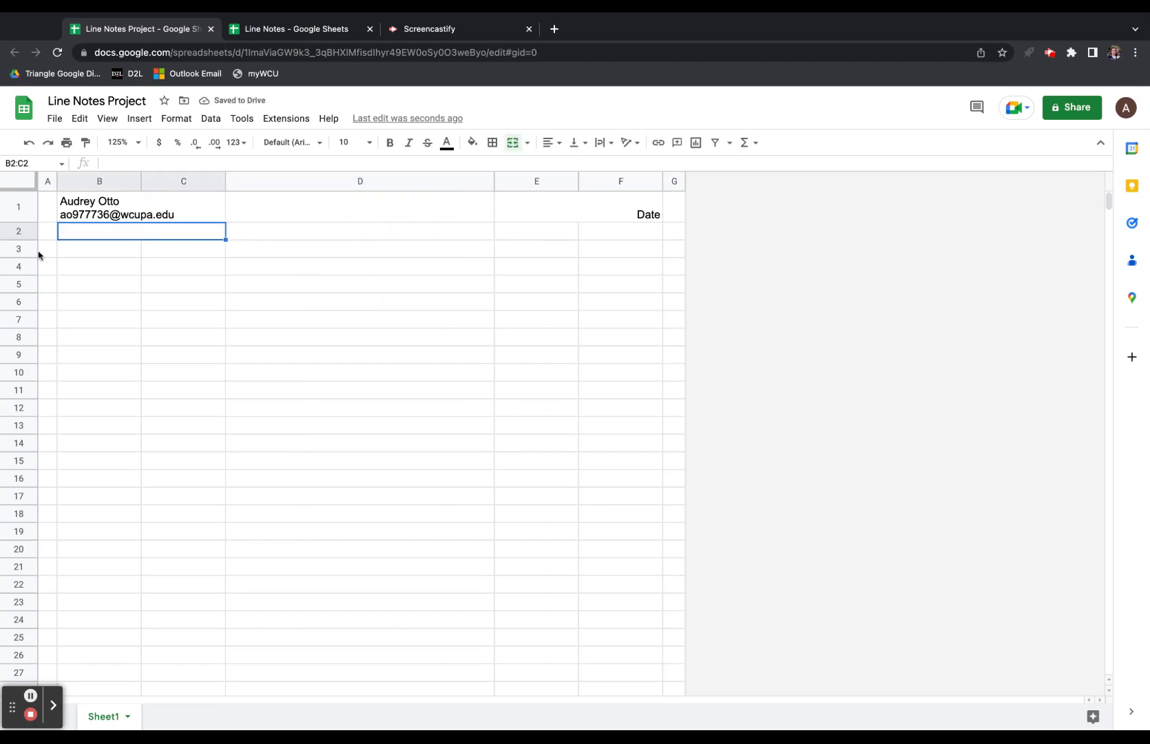
drag(21, 240, 22, 294)
click(370, 289)
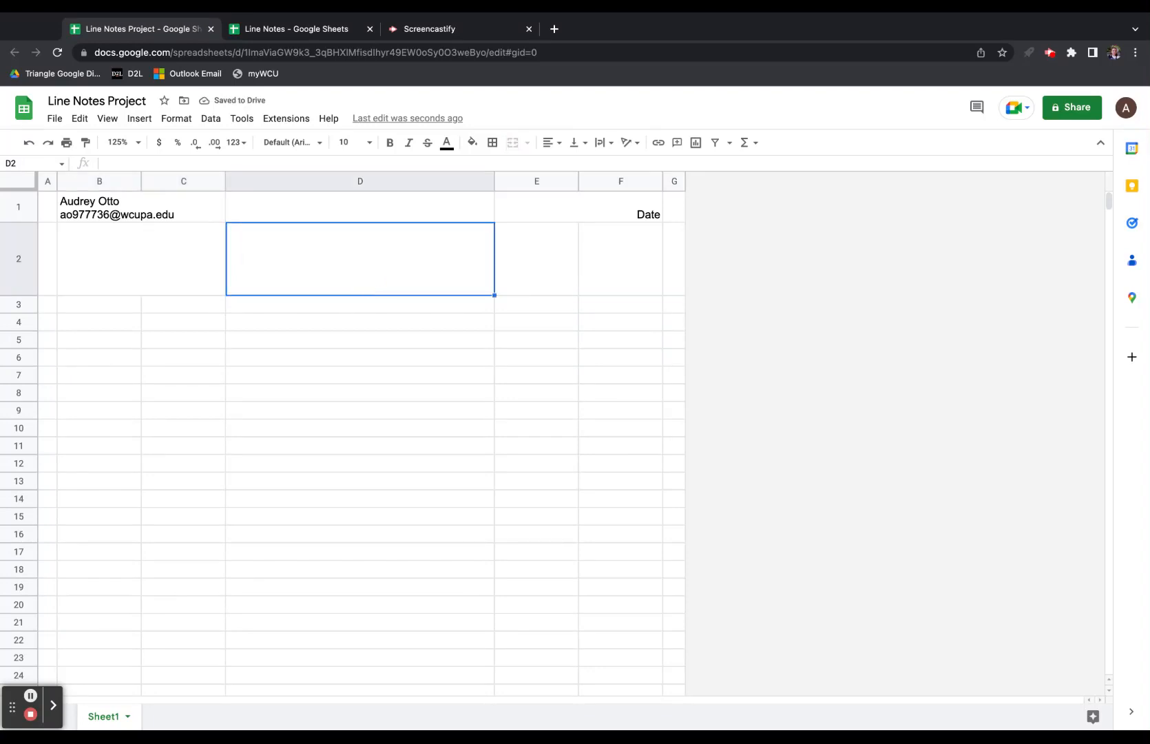
text(Twel)
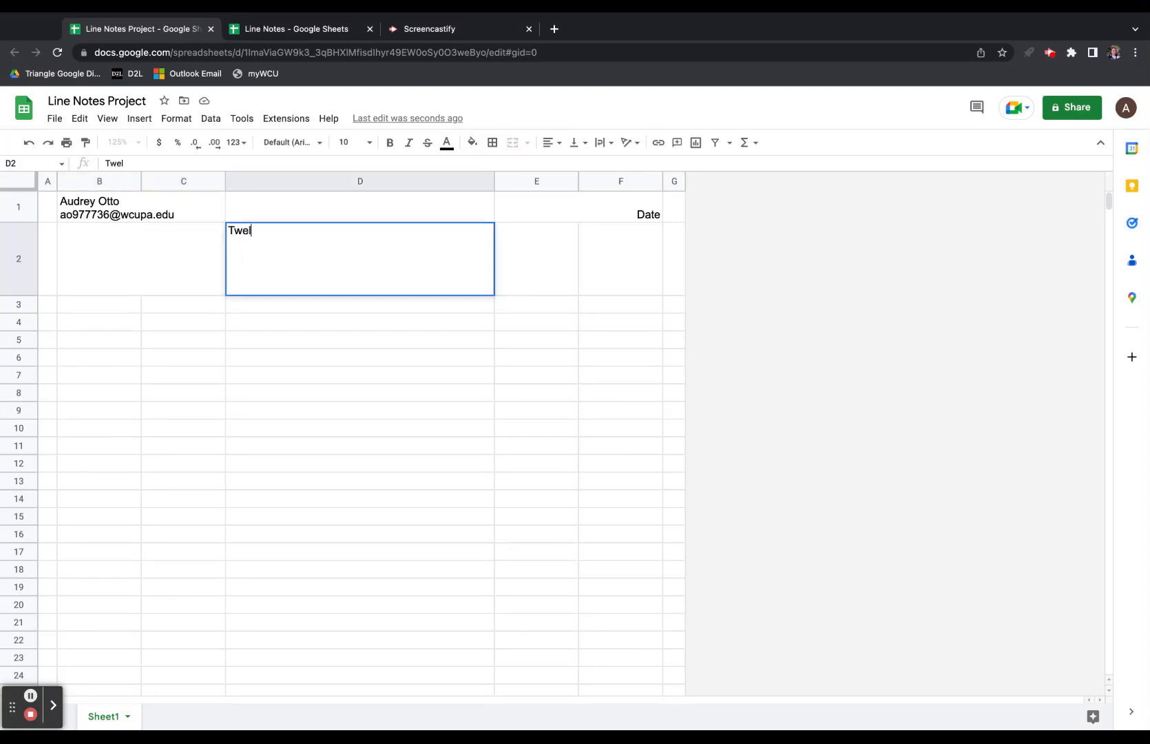
text(fth Night)
key(Return)
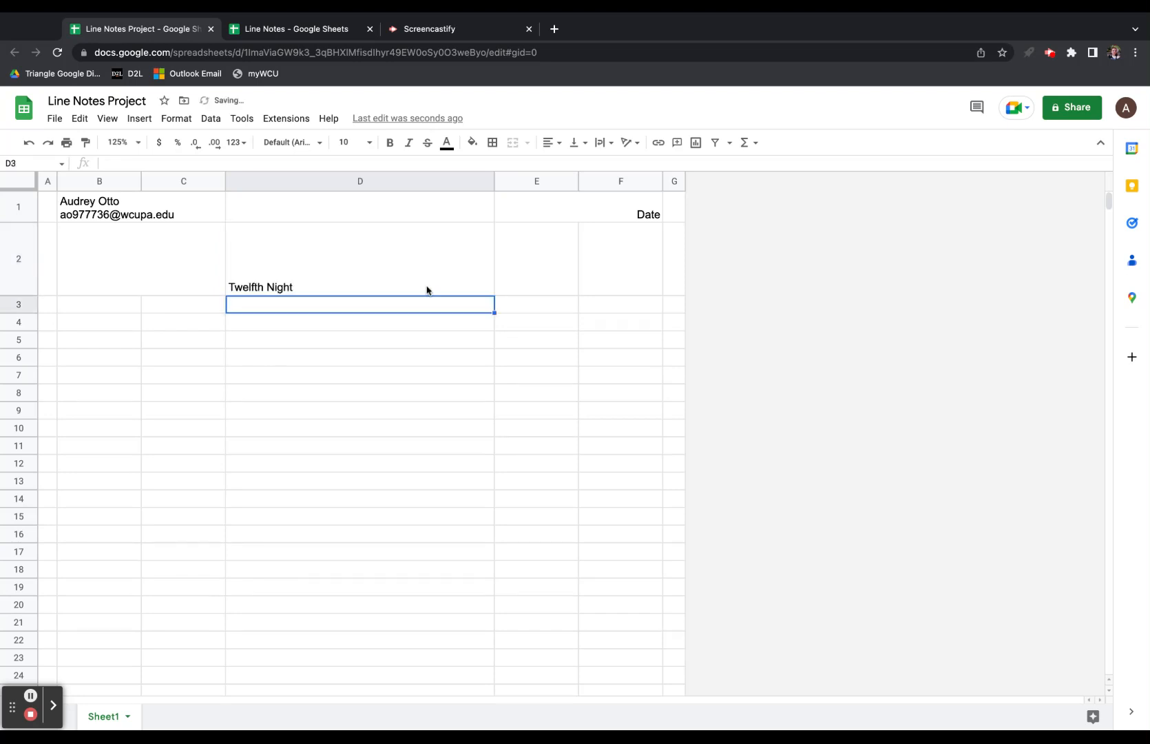
Set the Twelfth Night title to 18-point and centre it horizontally.
click(466, 278)
click(369, 142)
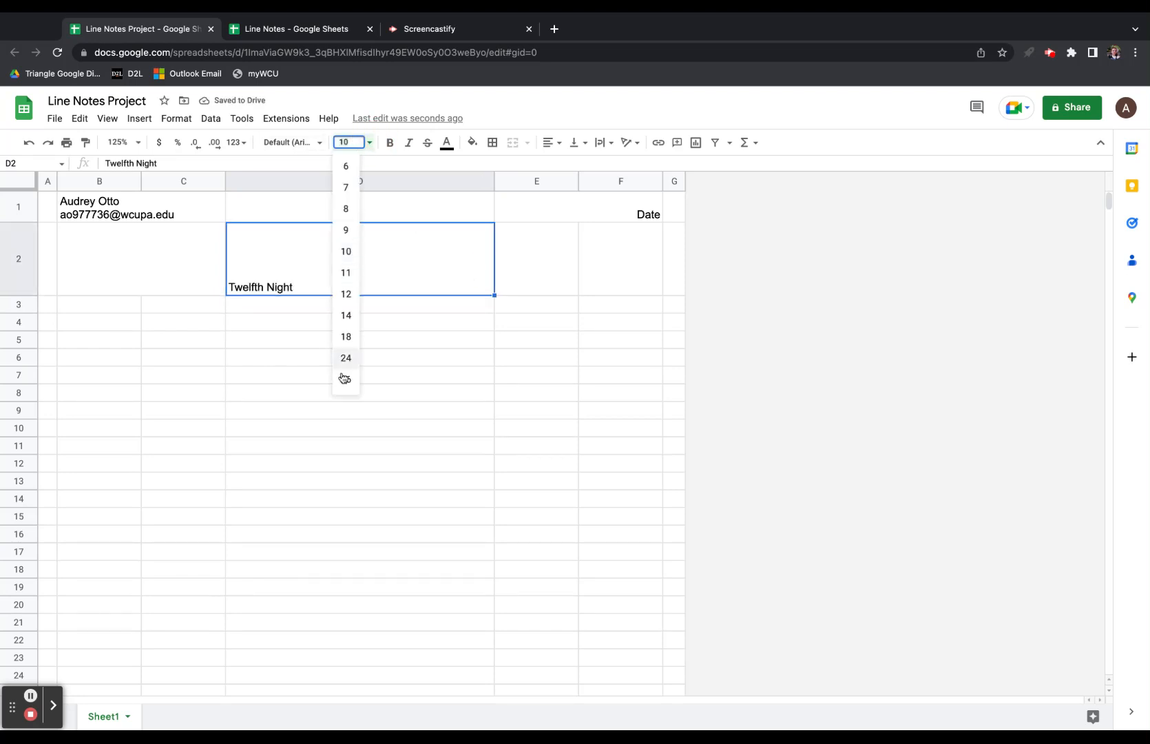
click(346, 336)
click(551, 142)
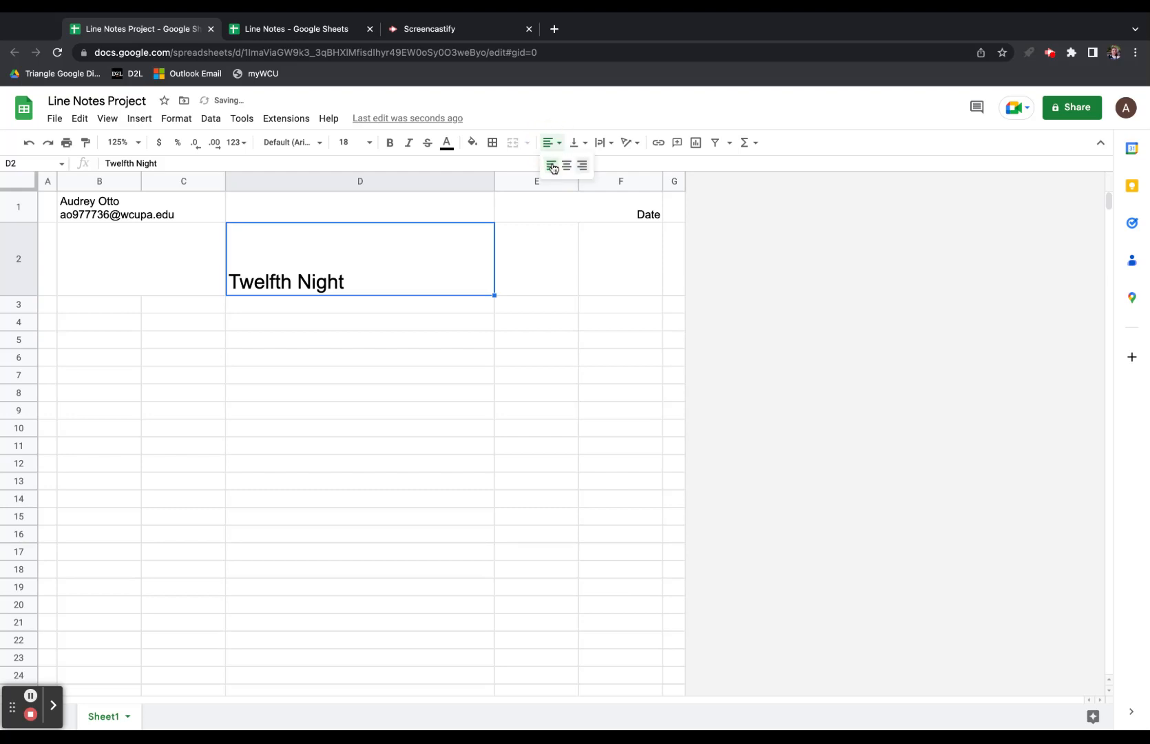
click(576, 166)
click(552, 142)
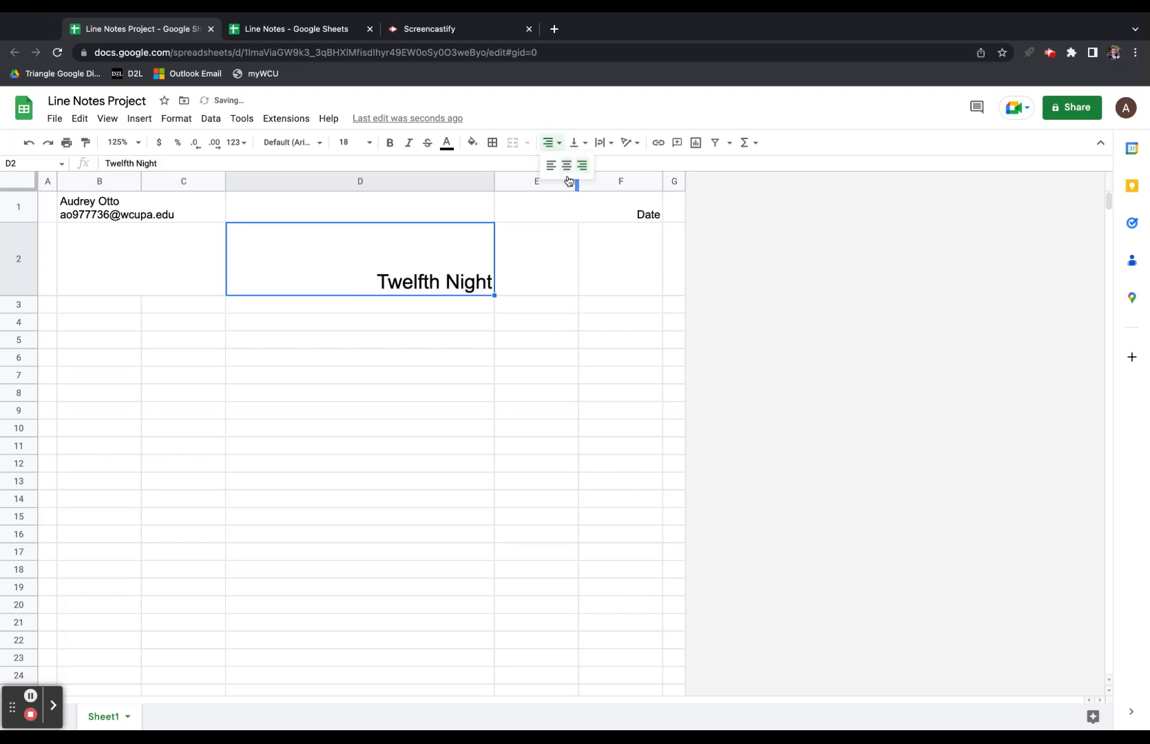
click(564, 166)
click(143, 288)
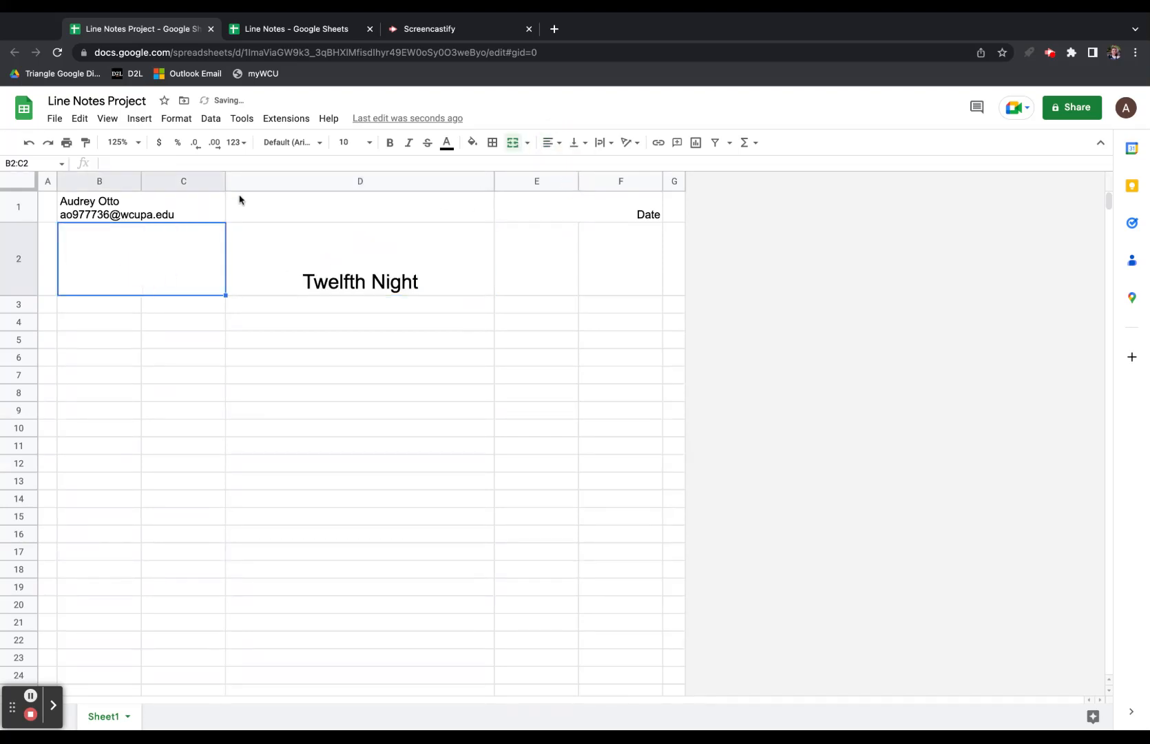
Copy the KEY legend text from the Line Notes template and paste it into merged B2:C2.
click(314, 39)
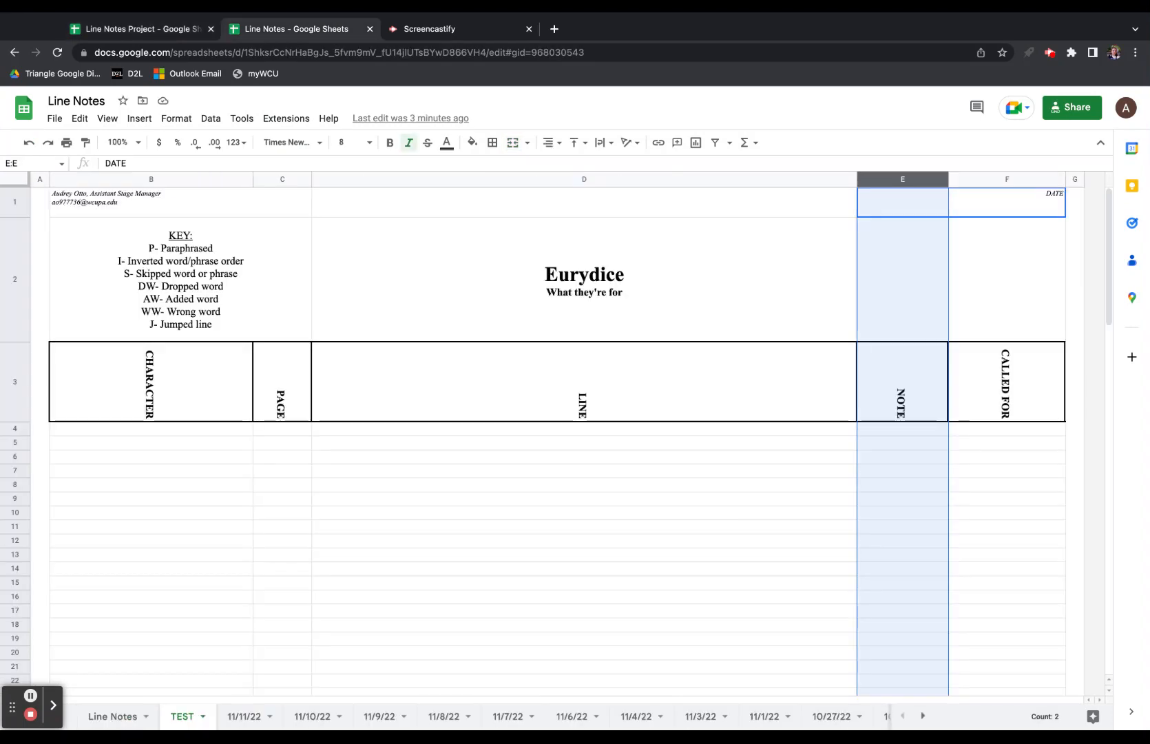
click(210, 258)
drag(218, 328, 153, 221)
key(super+c)
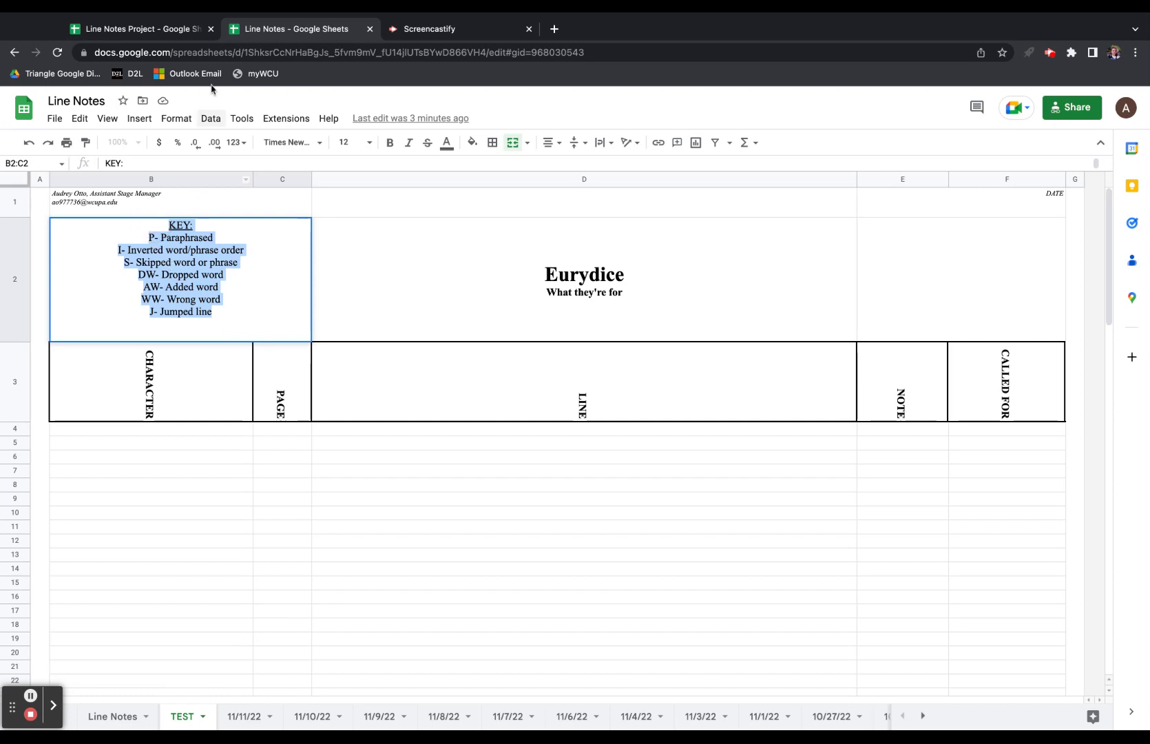
click(165, 34)
double_click(154, 253)
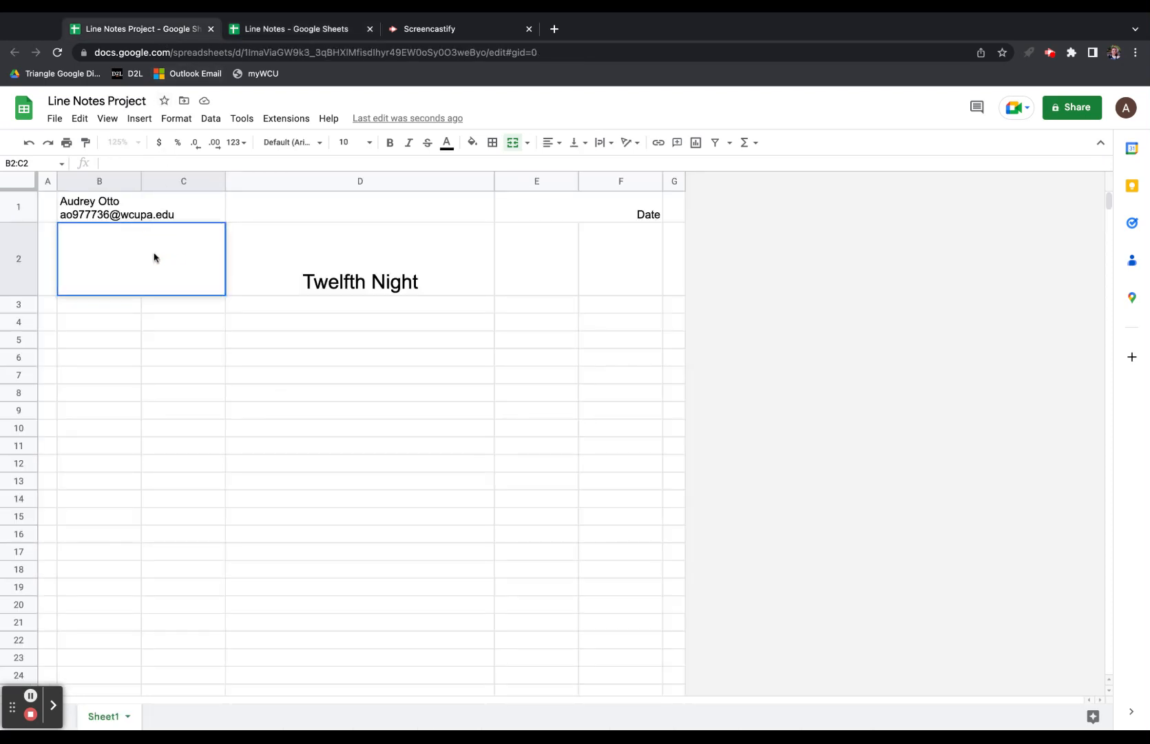
key(super+v)
click(159, 379)
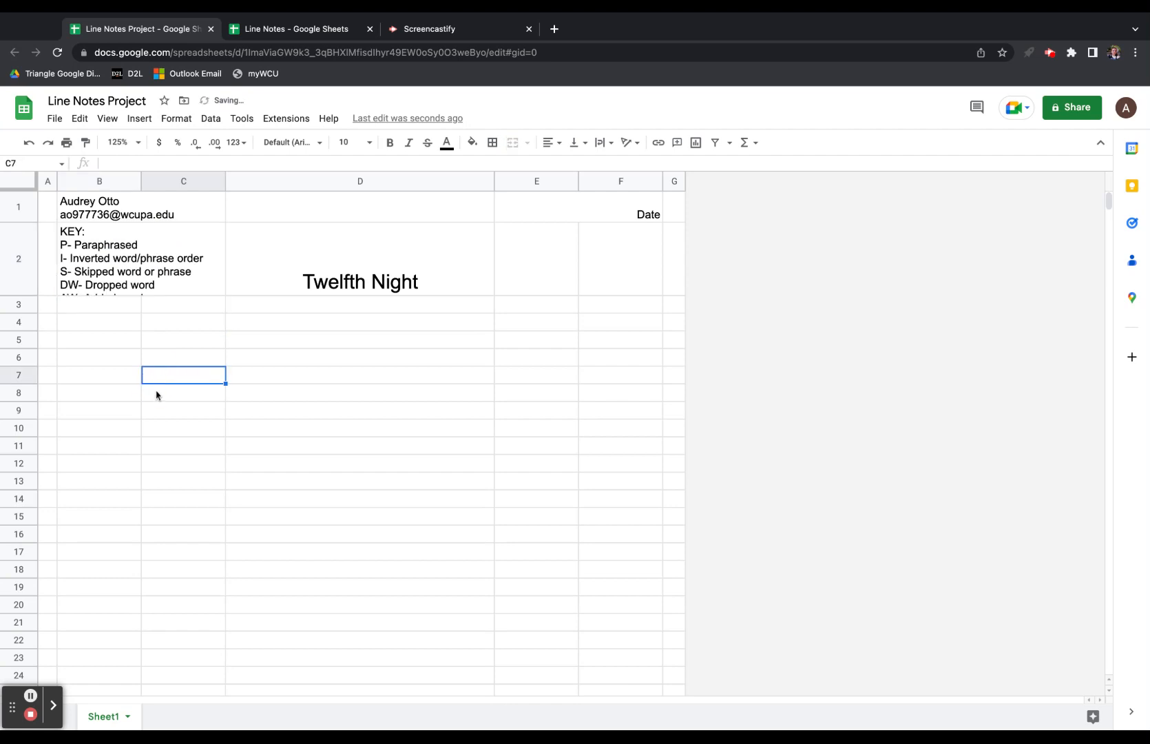
click(12, 185)
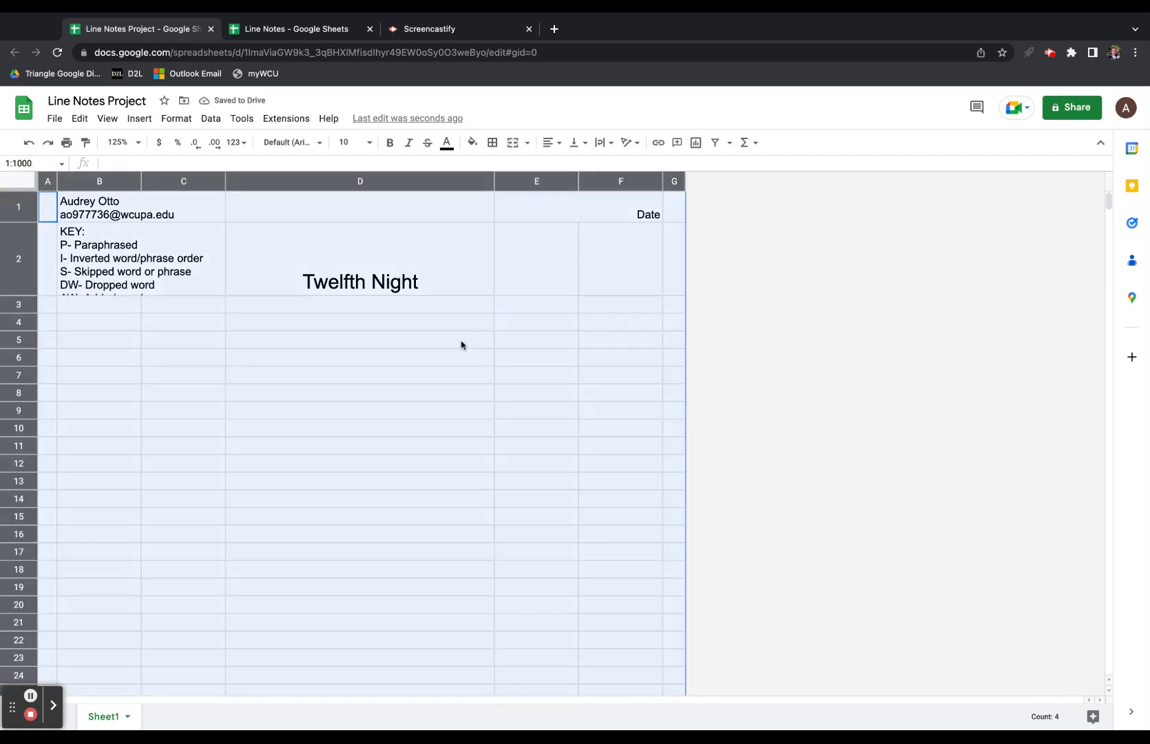
Set the whole sheet to EB Garamond, size 12, with text wrapping on.
click(293, 142)
click(301, 278)
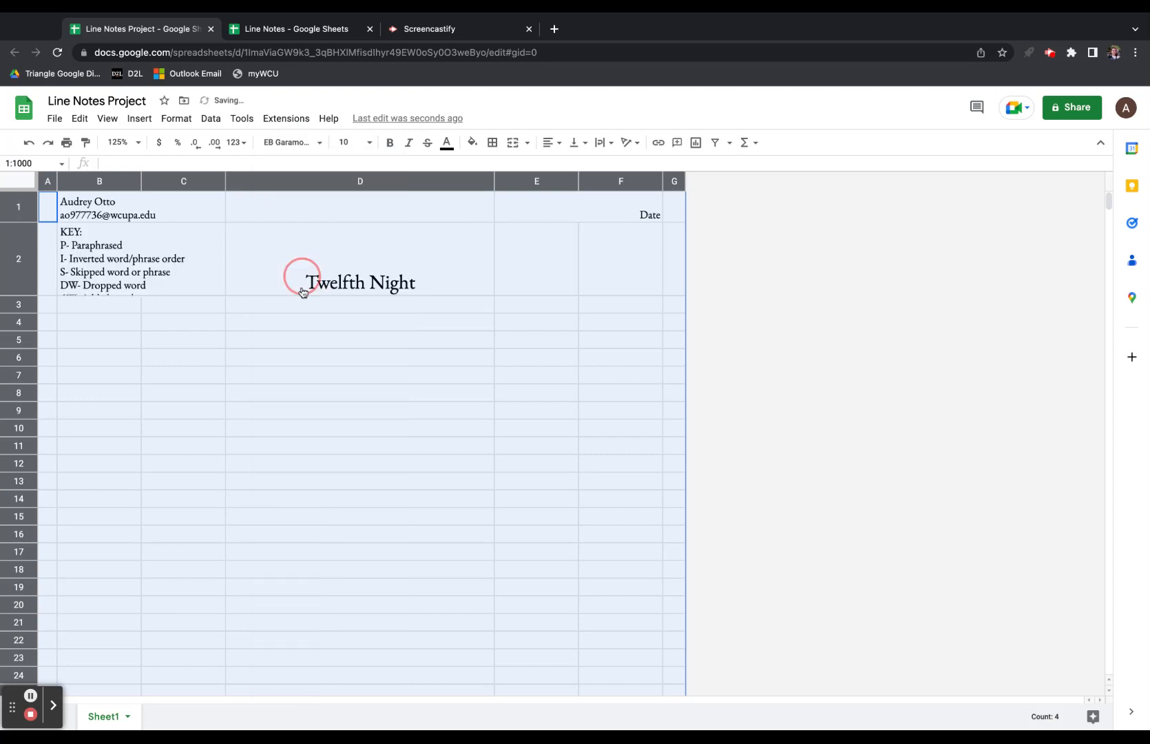
click(369, 142)
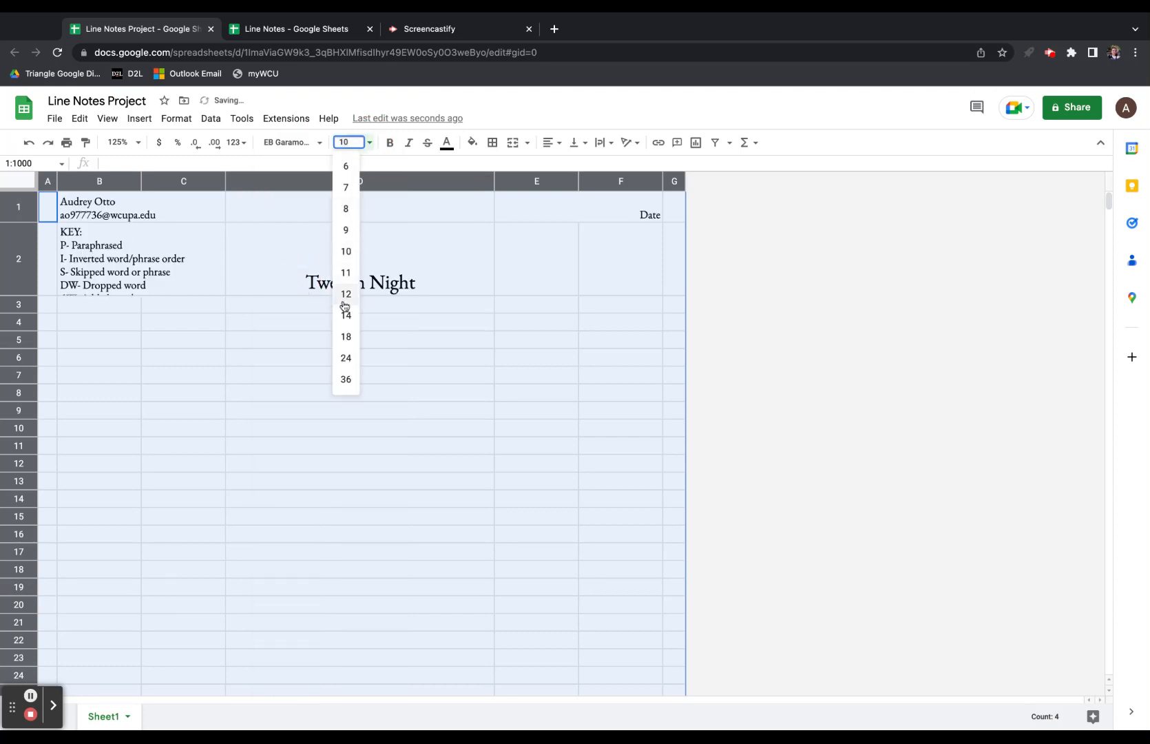
click(345, 296)
click(187, 268)
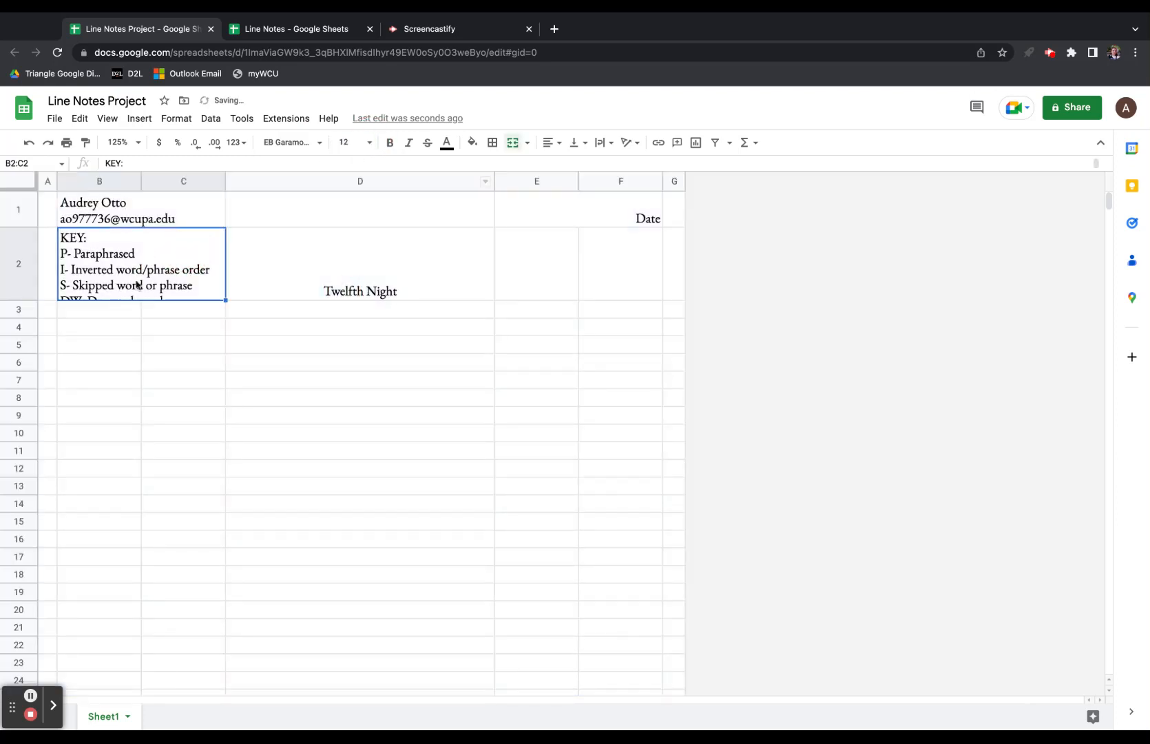
click(18, 190)
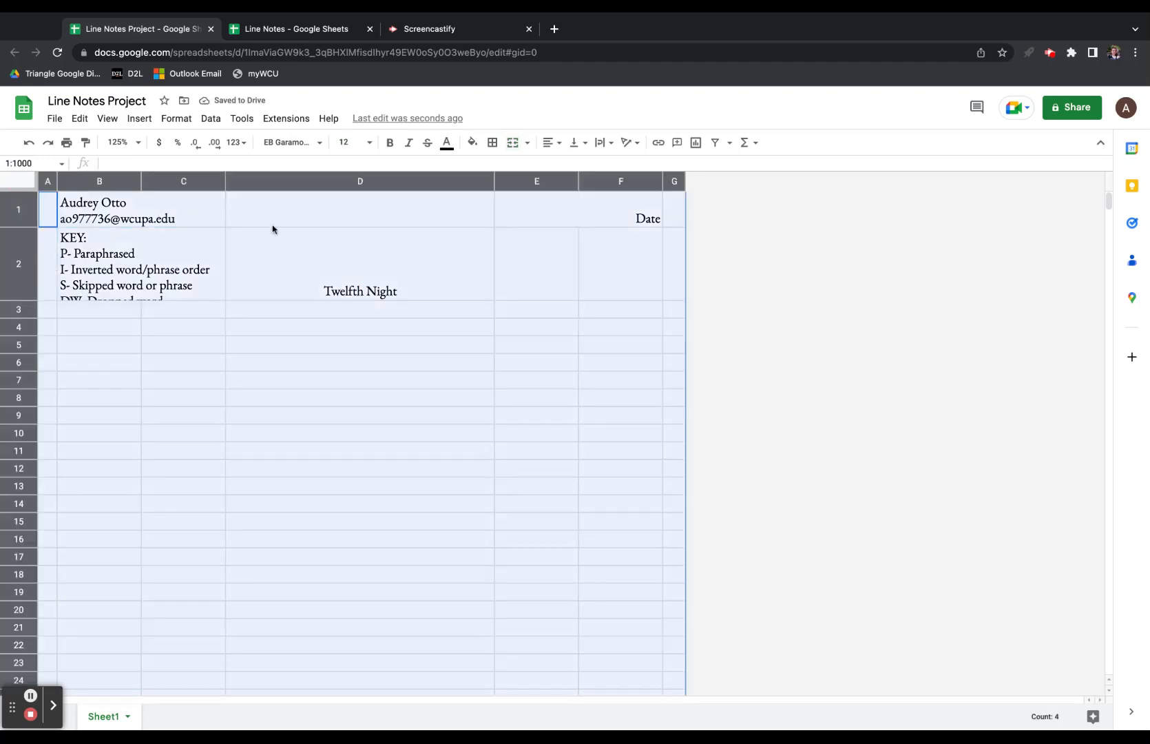
click(601, 142)
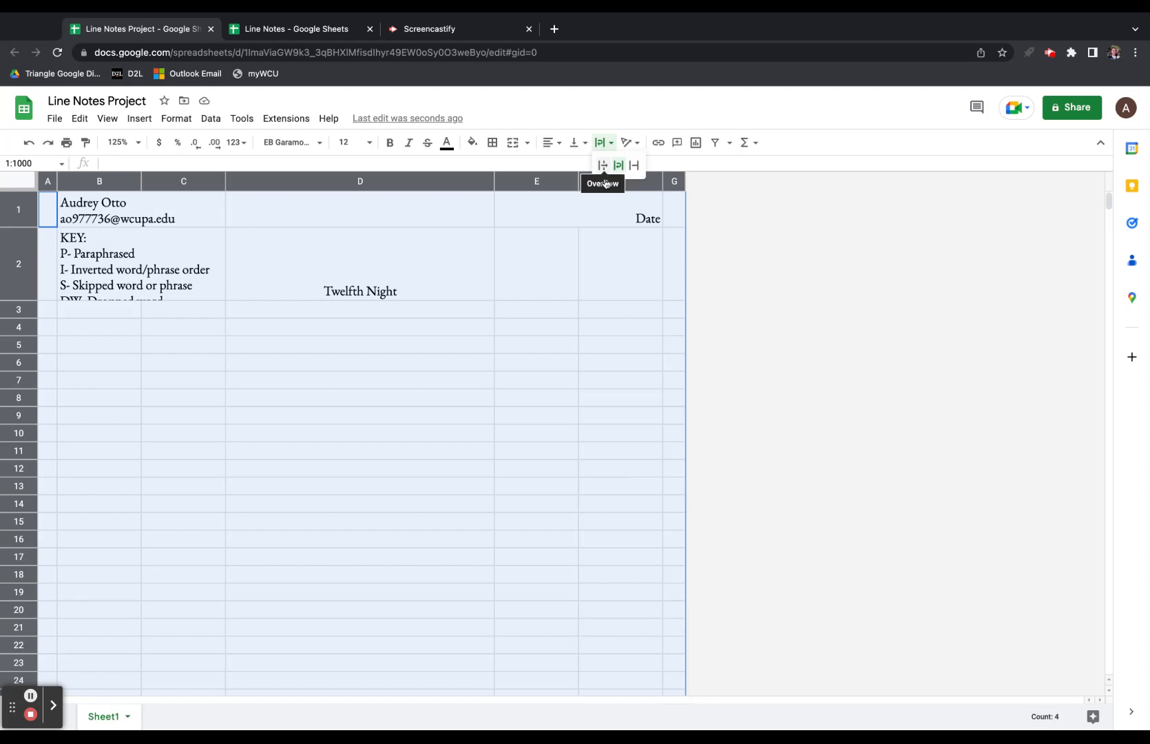
click(619, 168)
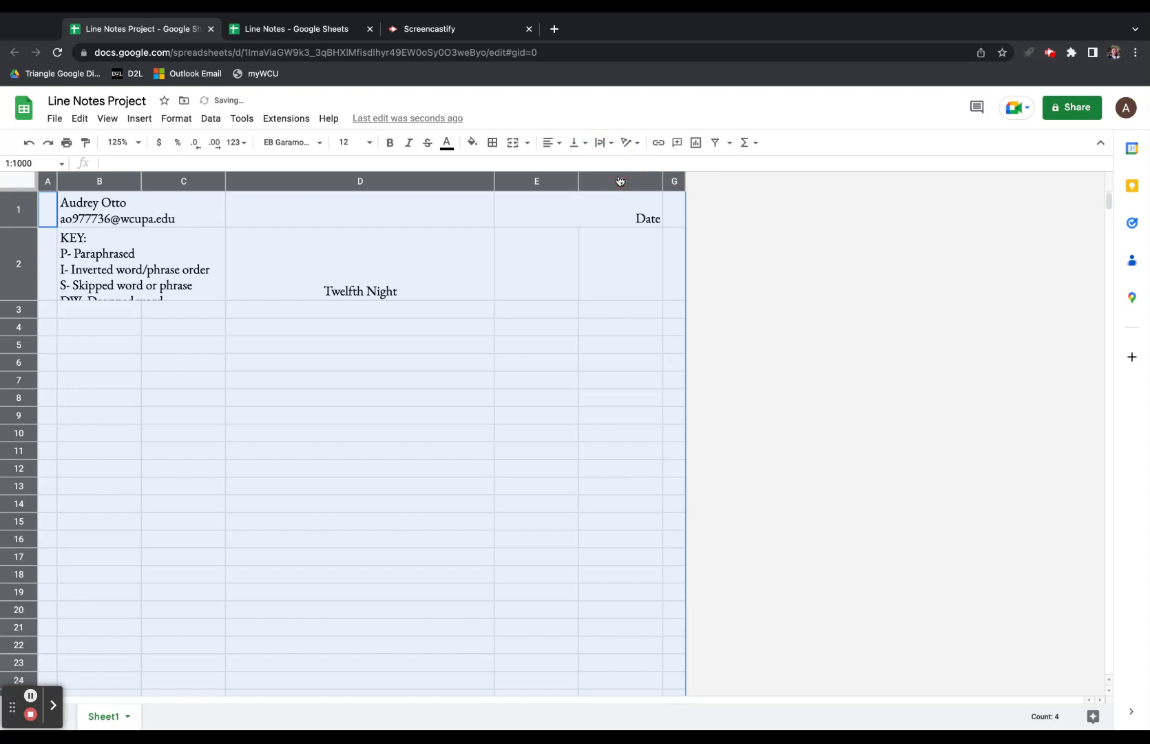
Make row 2 tall enough for the KEY legend and centre-align B2:C2.
click(239, 285)
drag(27, 311, 20, 369)
click(128, 307)
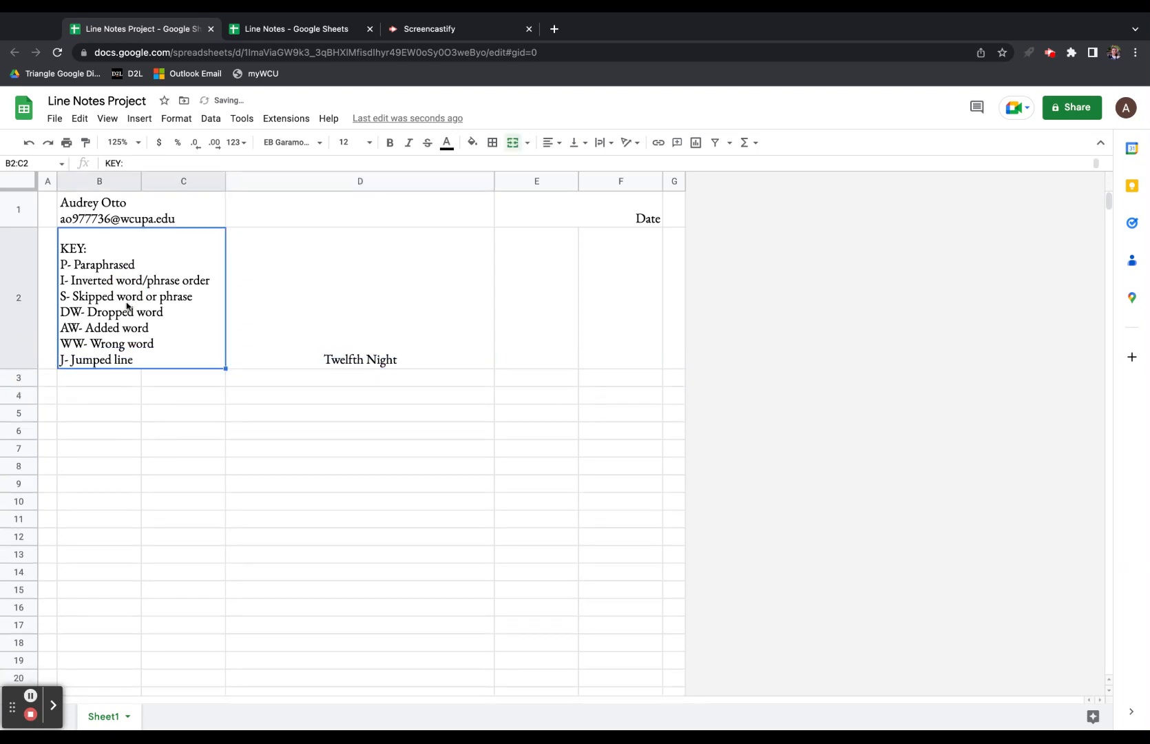
click(546, 146)
click(561, 163)
click(377, 335)
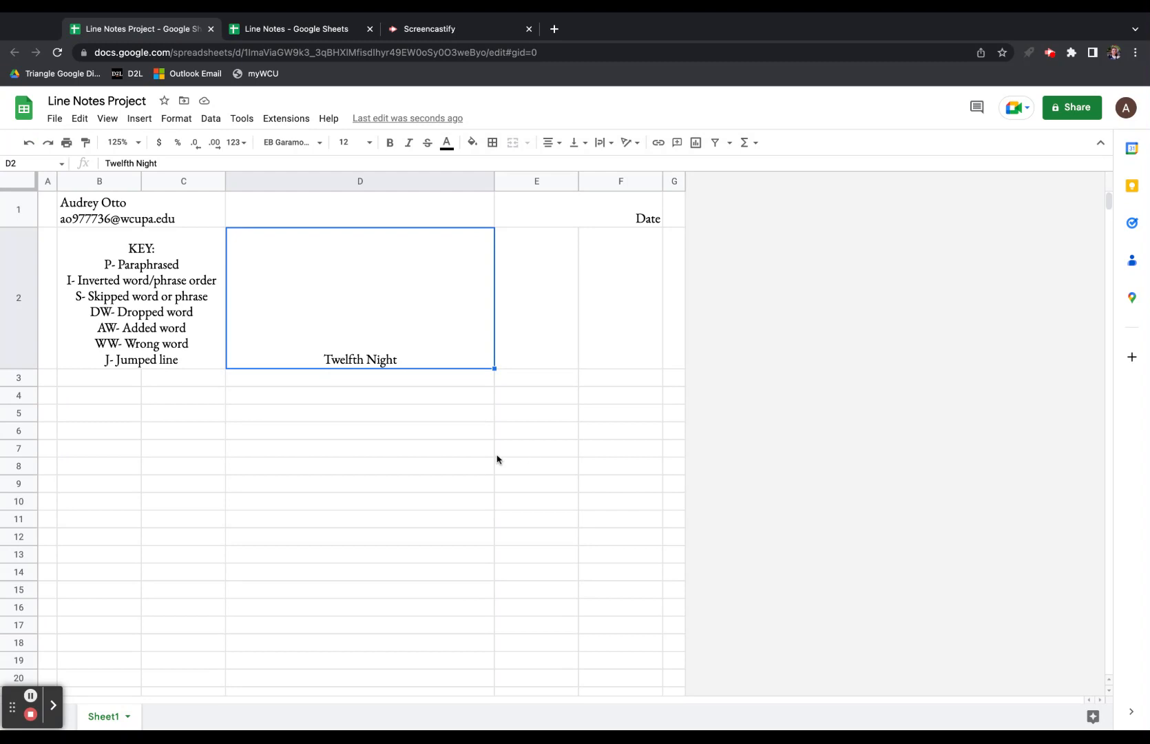
Widen columns B and D, narrow column C, and widen column F slightly.
click(105, 399)
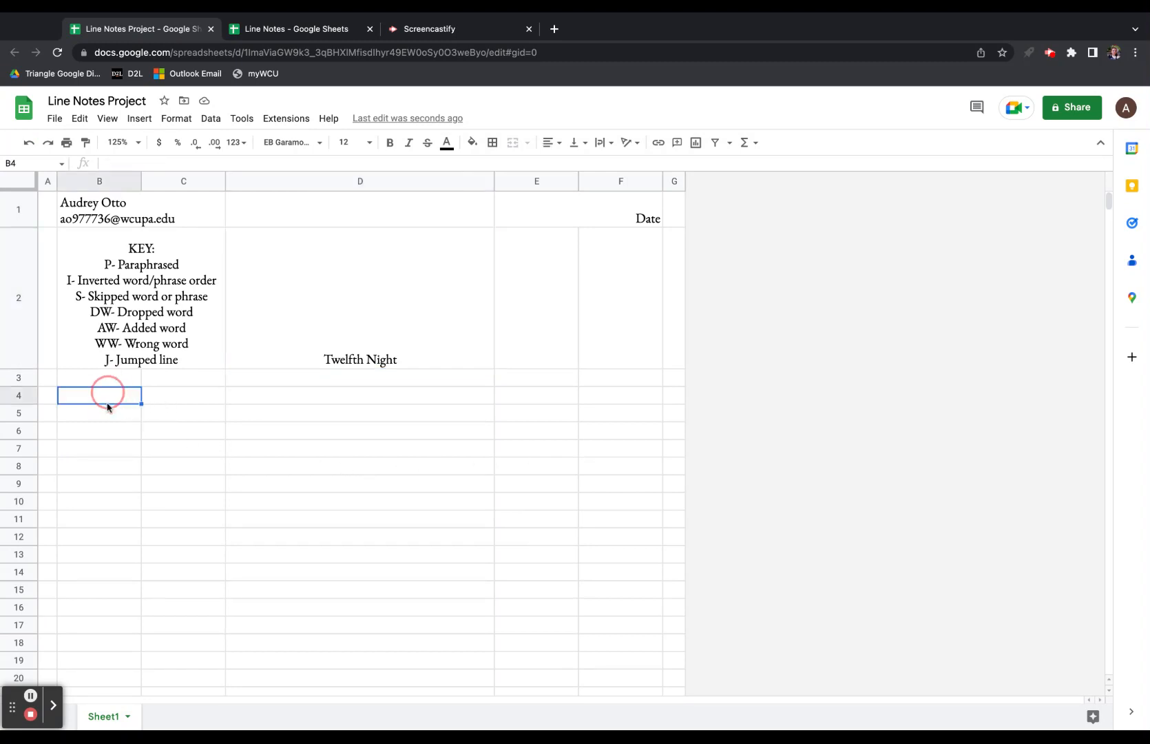
drag(141, 181, 189, 183)
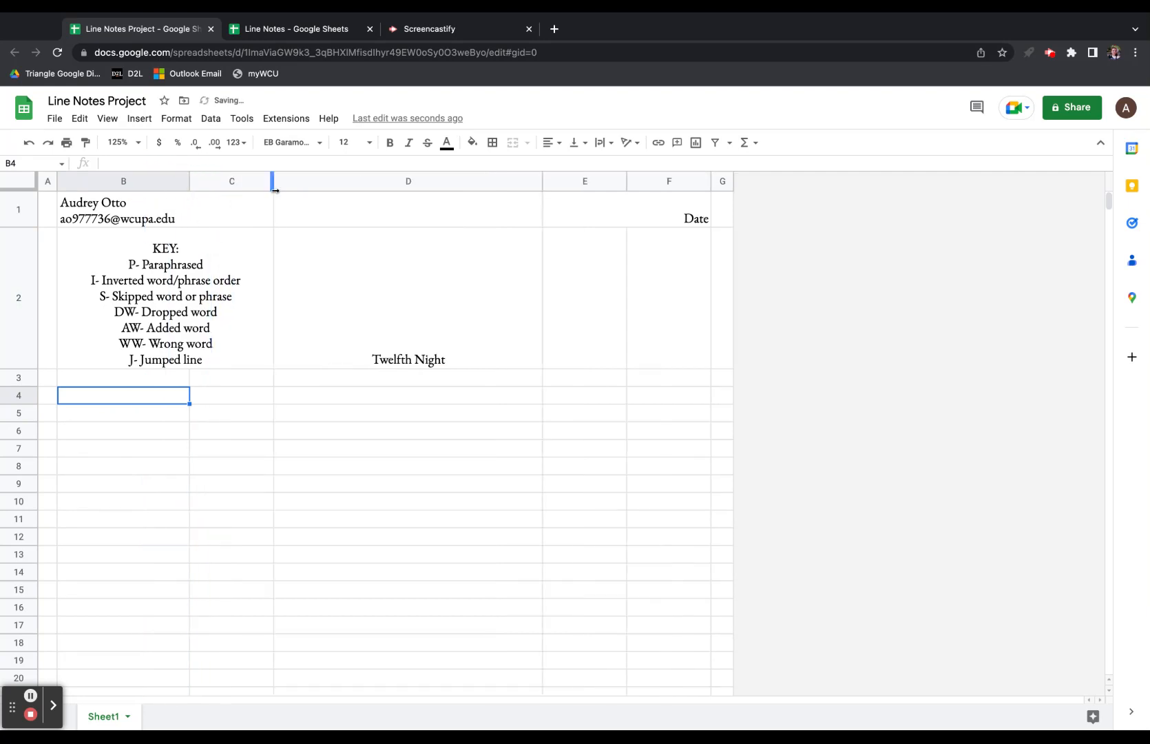
mouse_move(274, 180)
mouse_down()
mouse_move(242, 186)
mouse_move(252, 183)
mouse_up()
drag(524, 189, 604, 189)
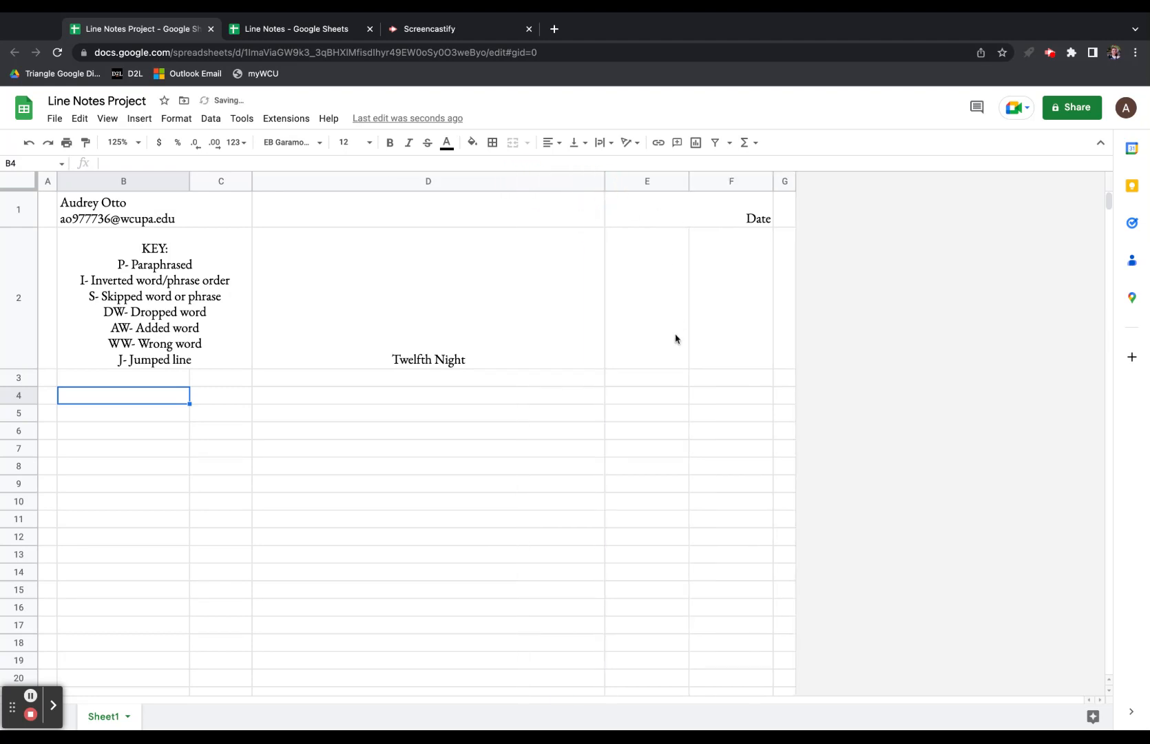
drag(773, 196, 788, 186)
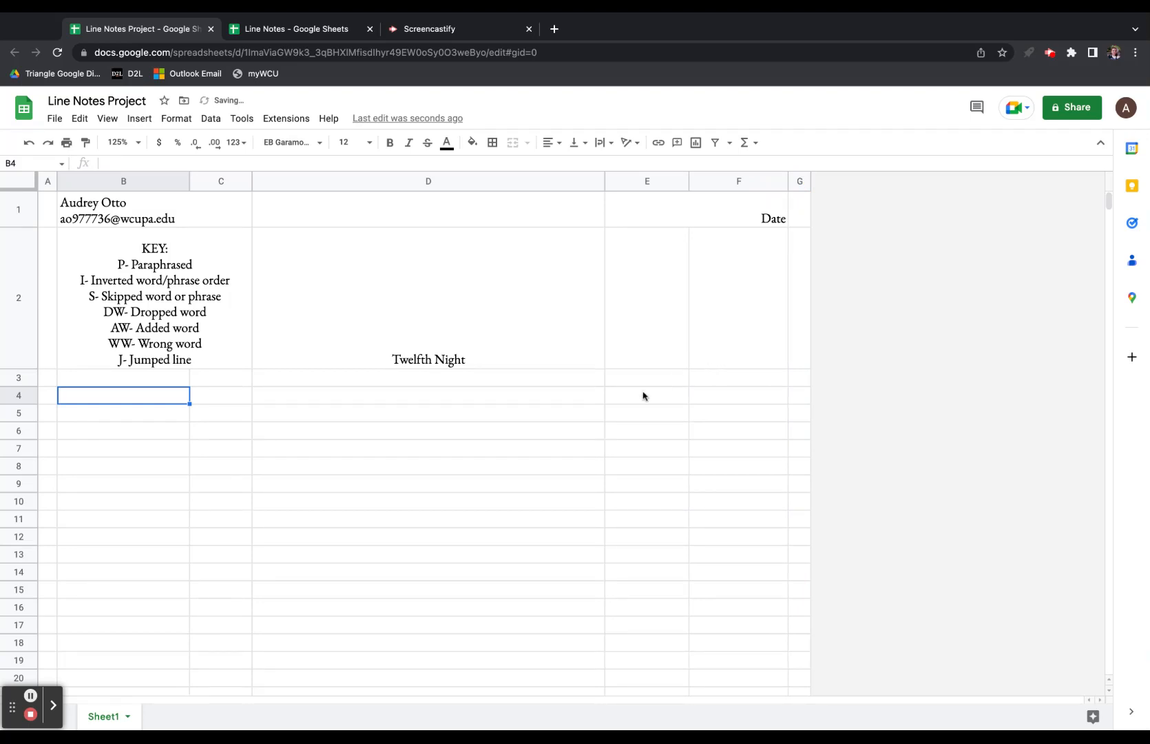
drag(159, 379, 695, 376)
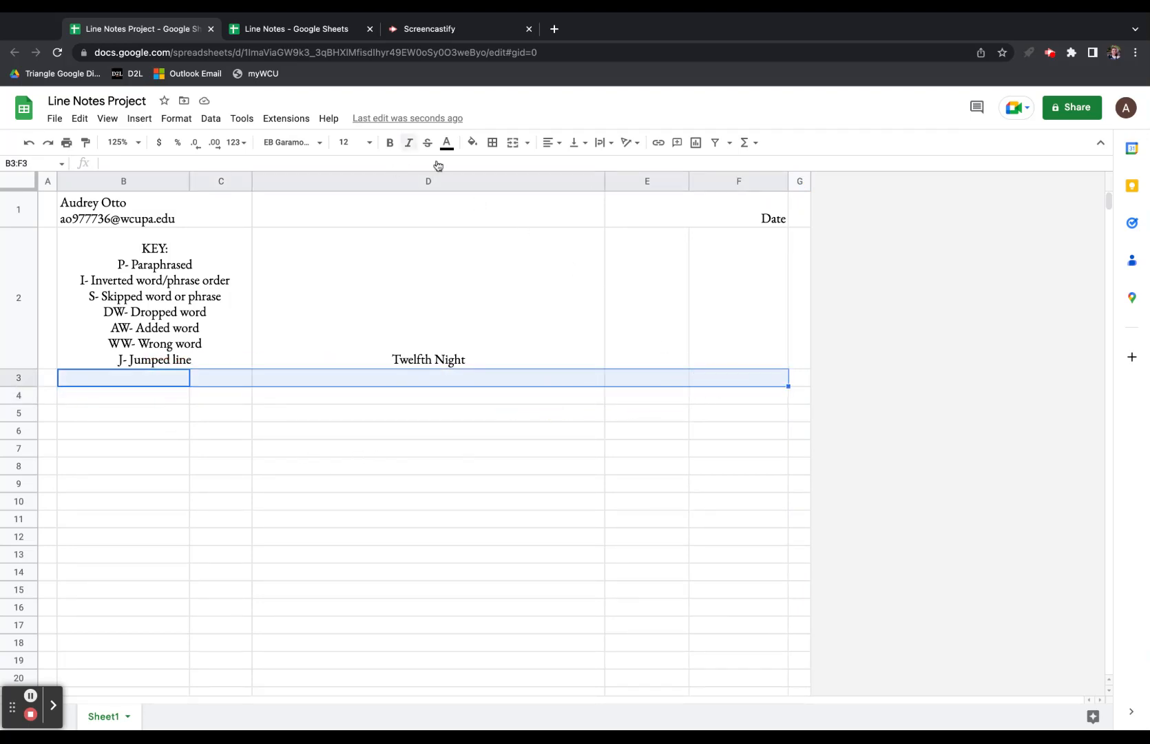
Merge B3:F3 and enter the headers Character in B4 and Page in C4.
click(512, 143)
key(Down)
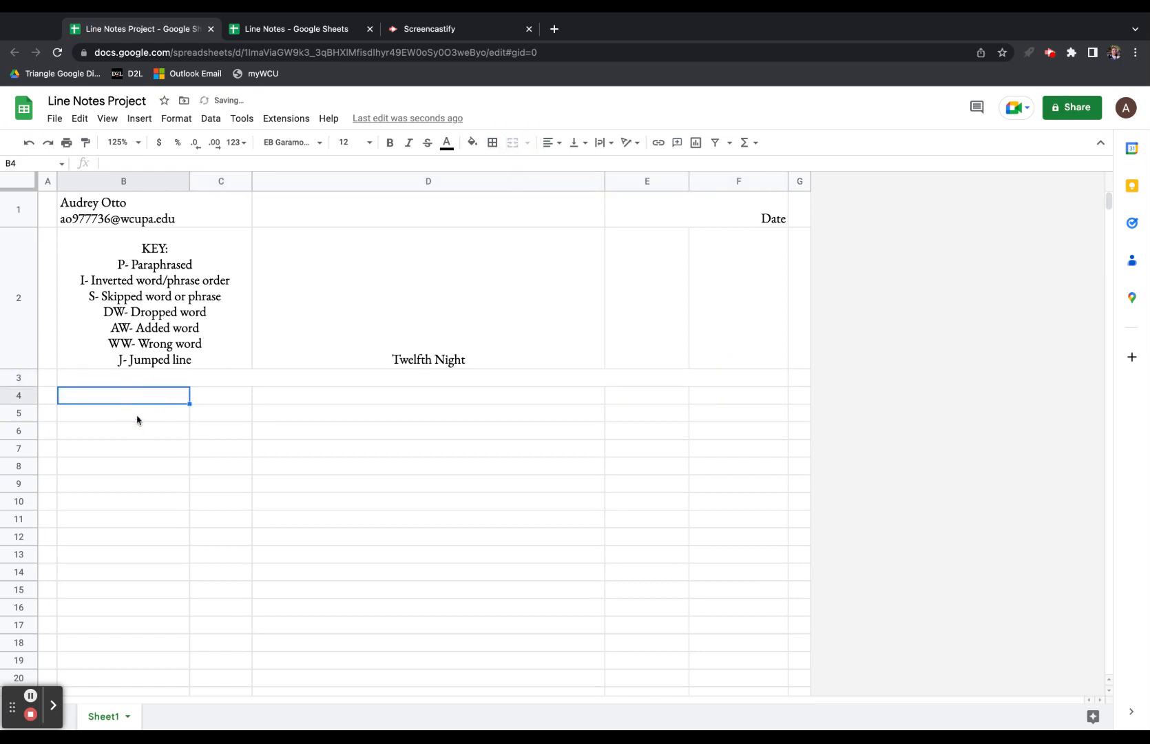
text(Chare)
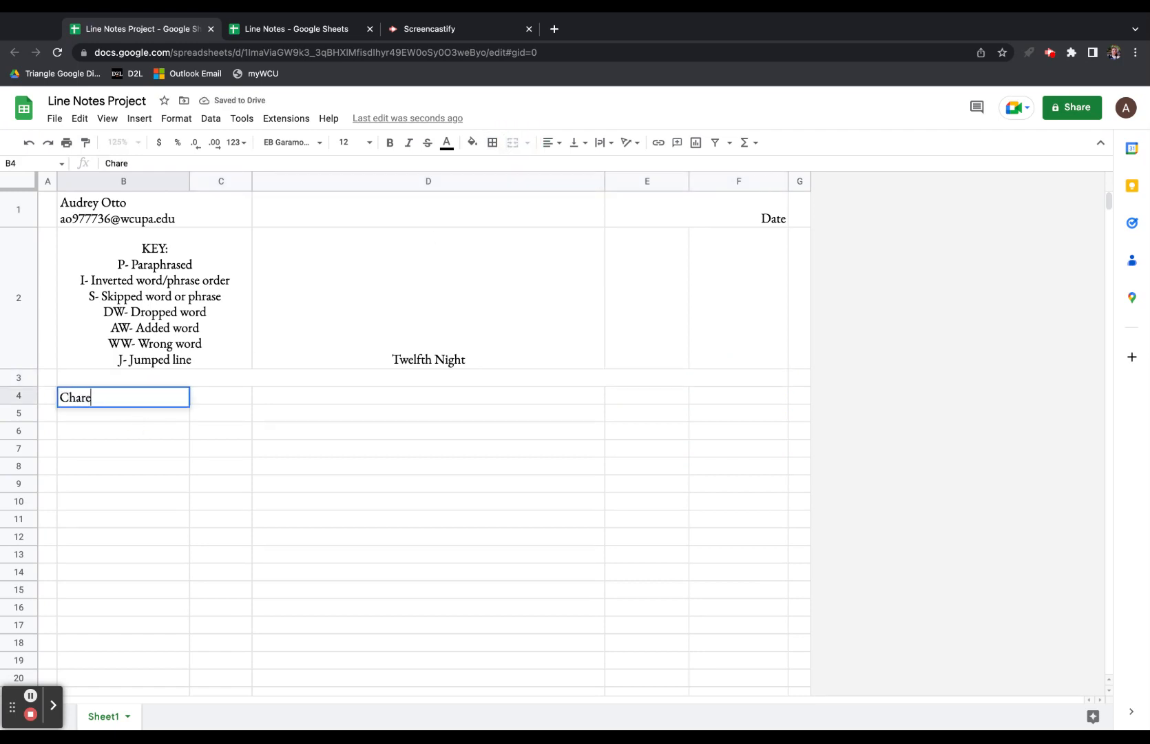
text(acter)
key(Return)
key(Right)
key(Up)
text(Page)
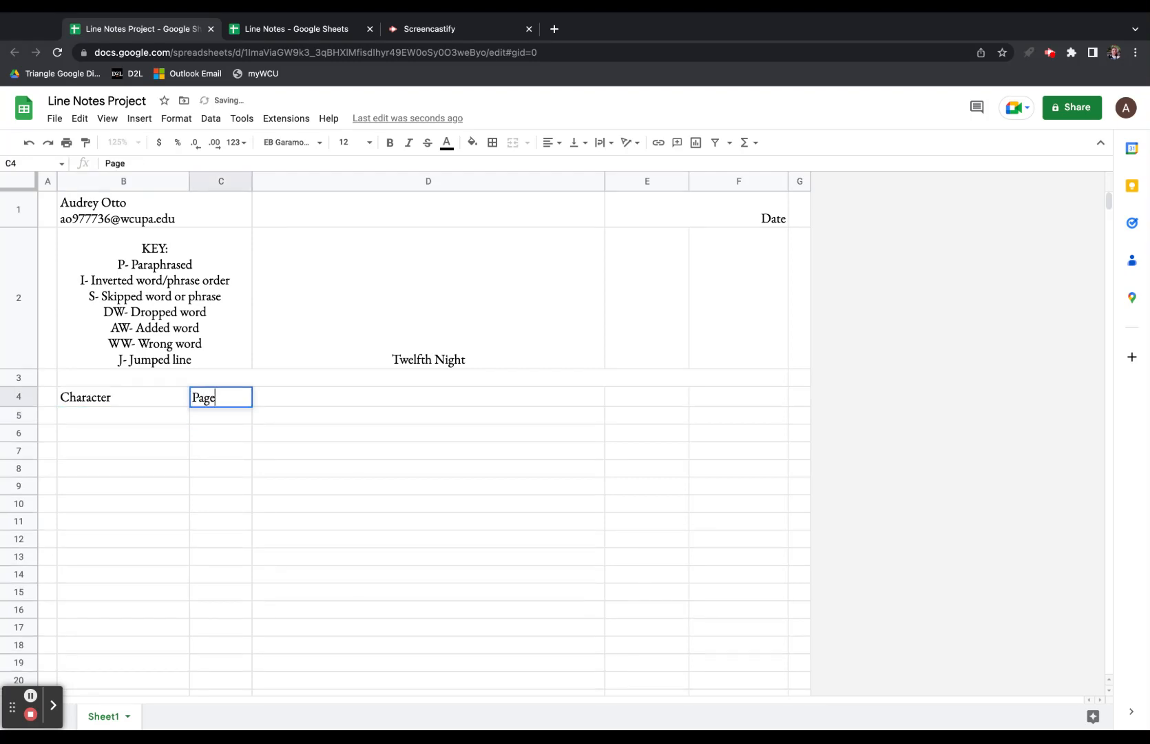
key(Tab)
Enter the Line, Notes and Called For headers in D4, E4 and F4.
text(Line)
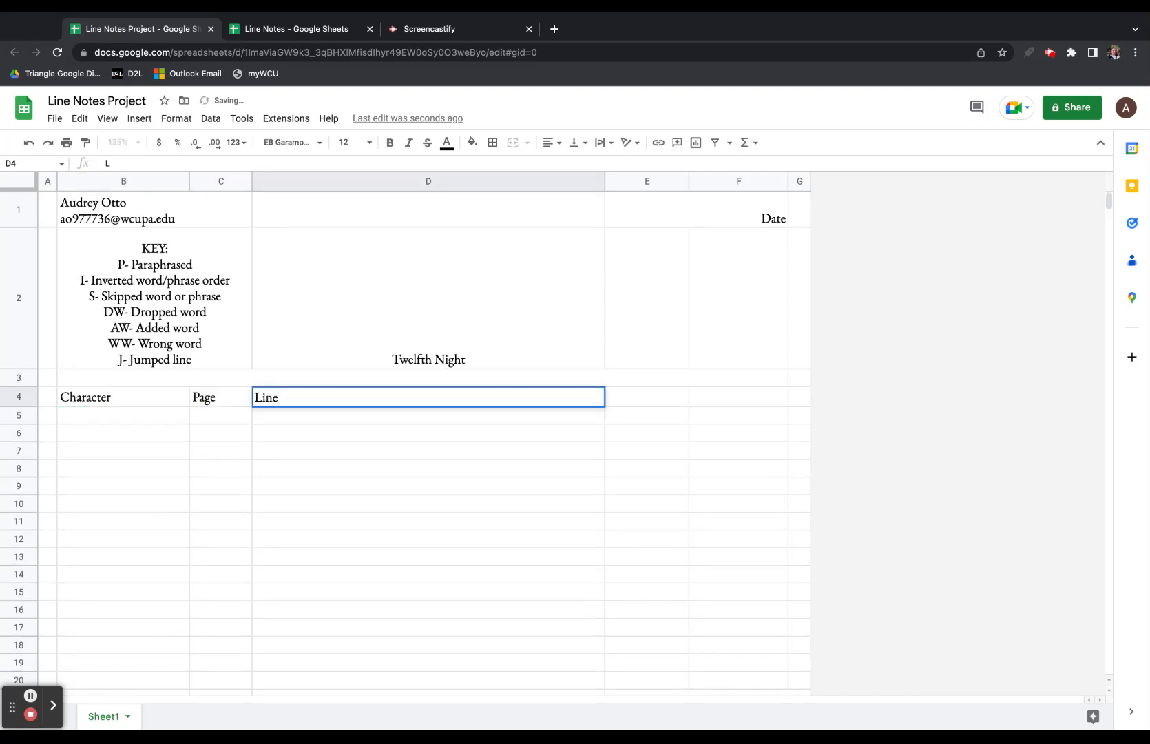
key(Tab)
text(Notes)
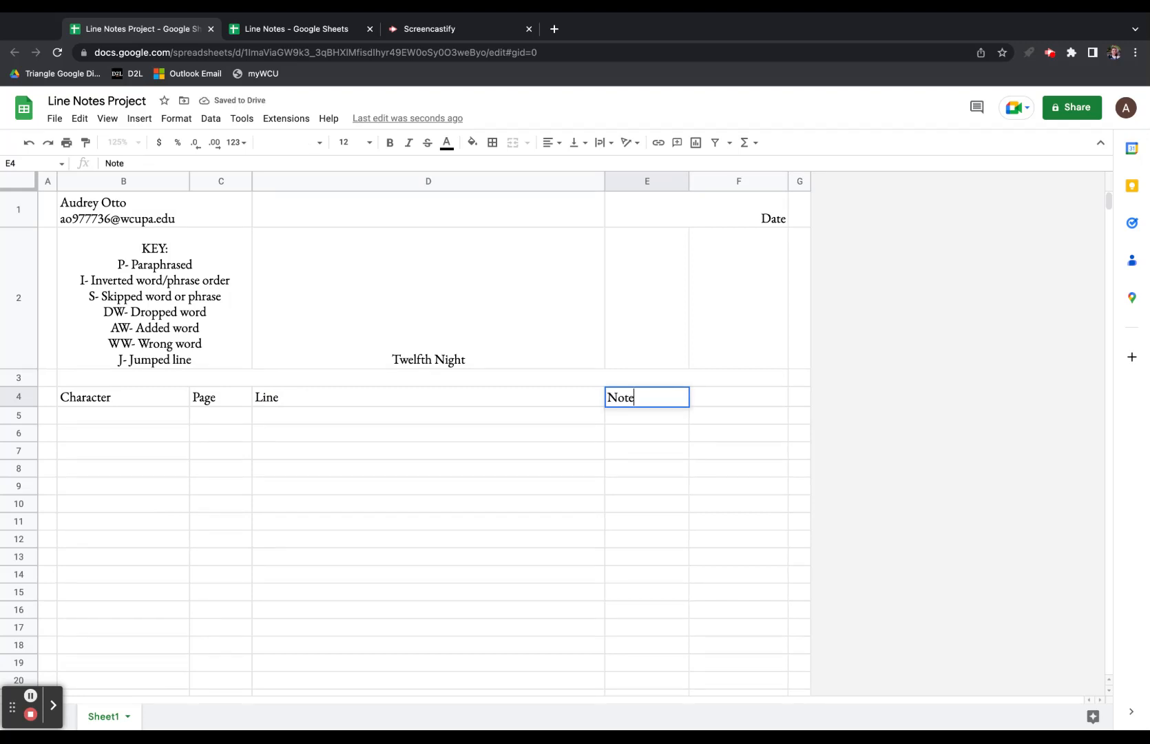
key(Tab)
text(Call)
text(e)
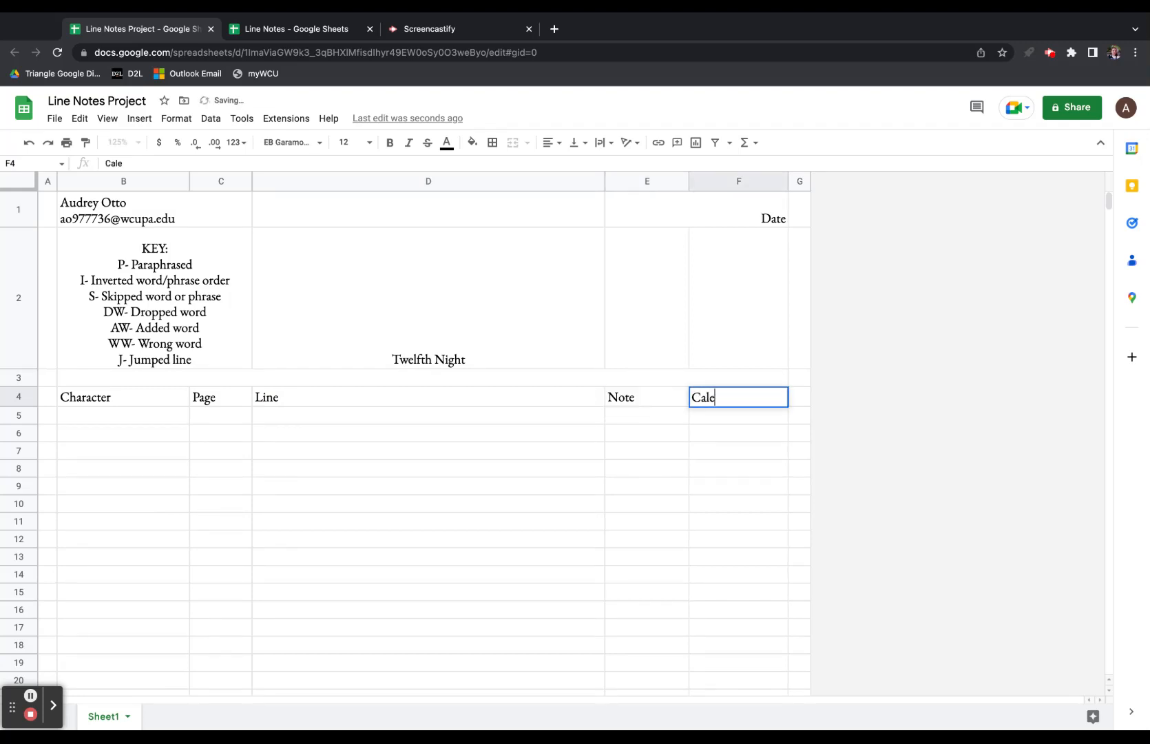
key(BackSpace)
text(led For)
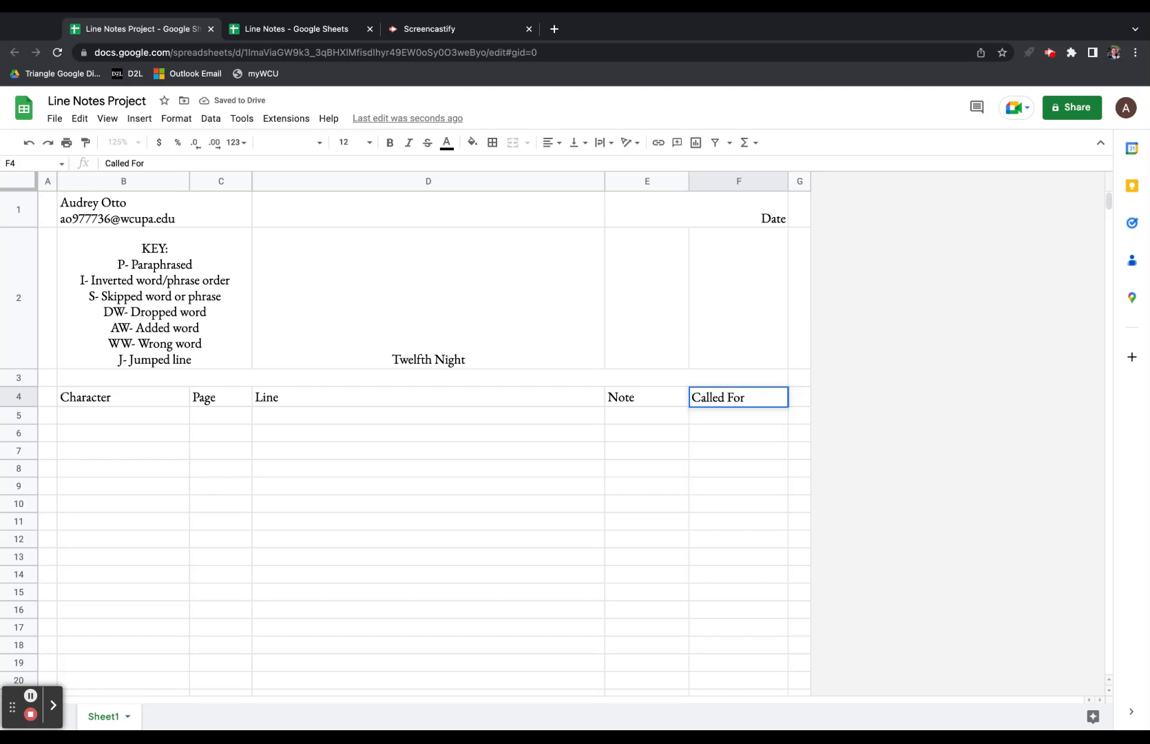
click(131, 407)
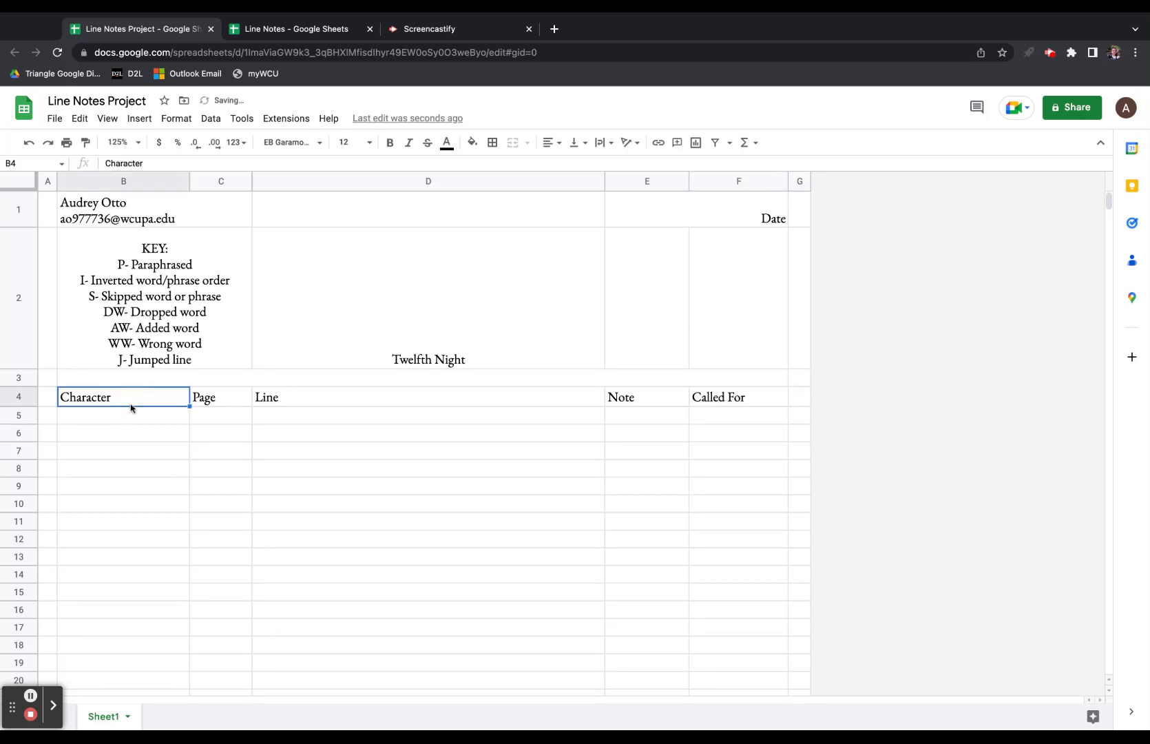
Widen column B and centre the header row B4:F4 horizontally.
drag(190, 190, 245, 181)
drag(190, 407, 827, 405)
click(553, 143)
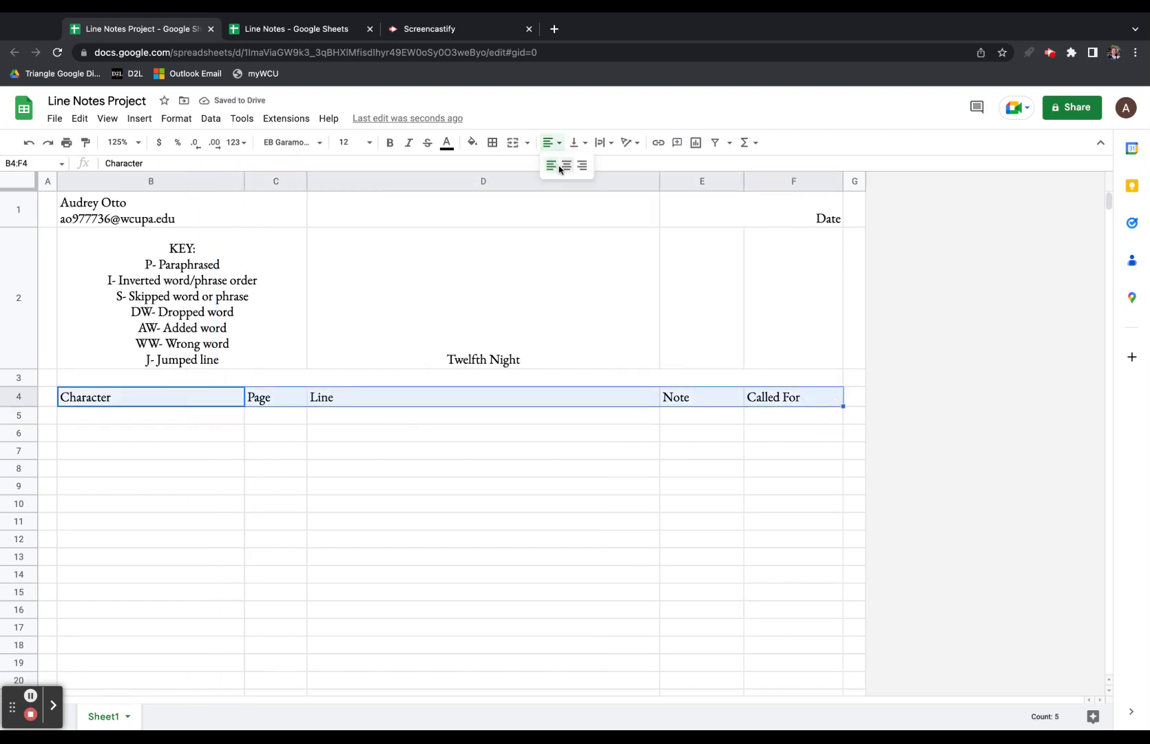
click(566, 168)
click(675, 452)
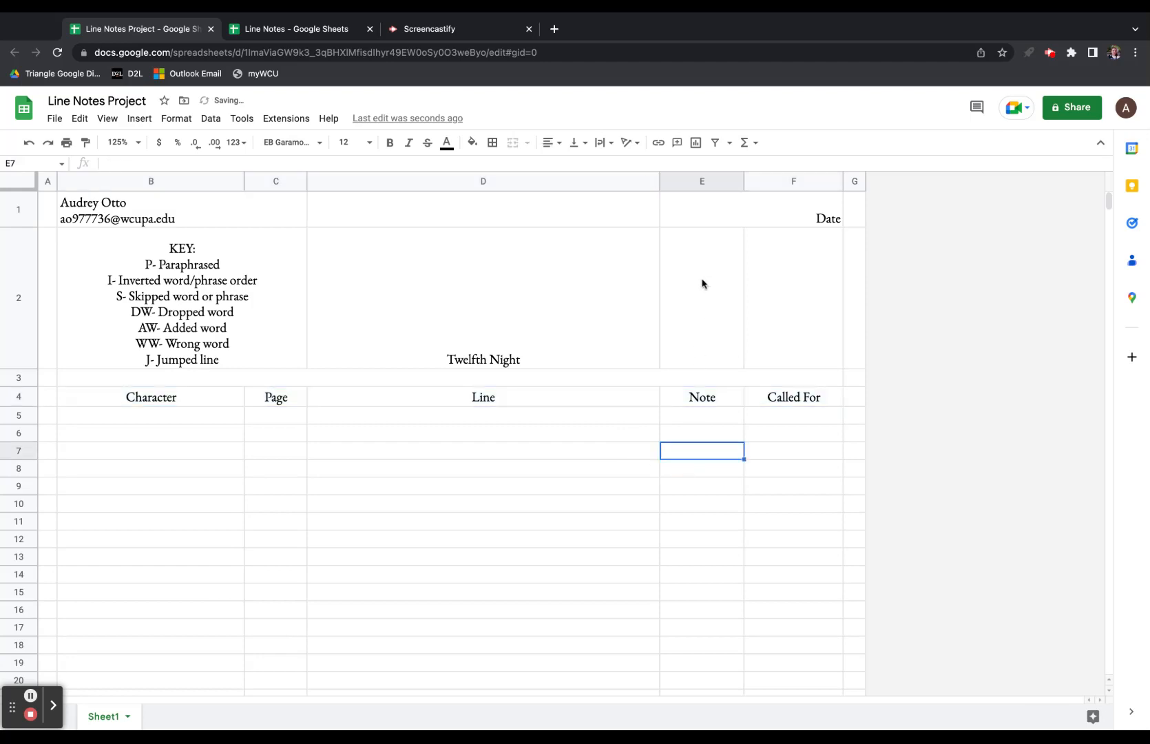
Start a conditional formatting rule on column E with range E5:E1000.
click(702, 184)
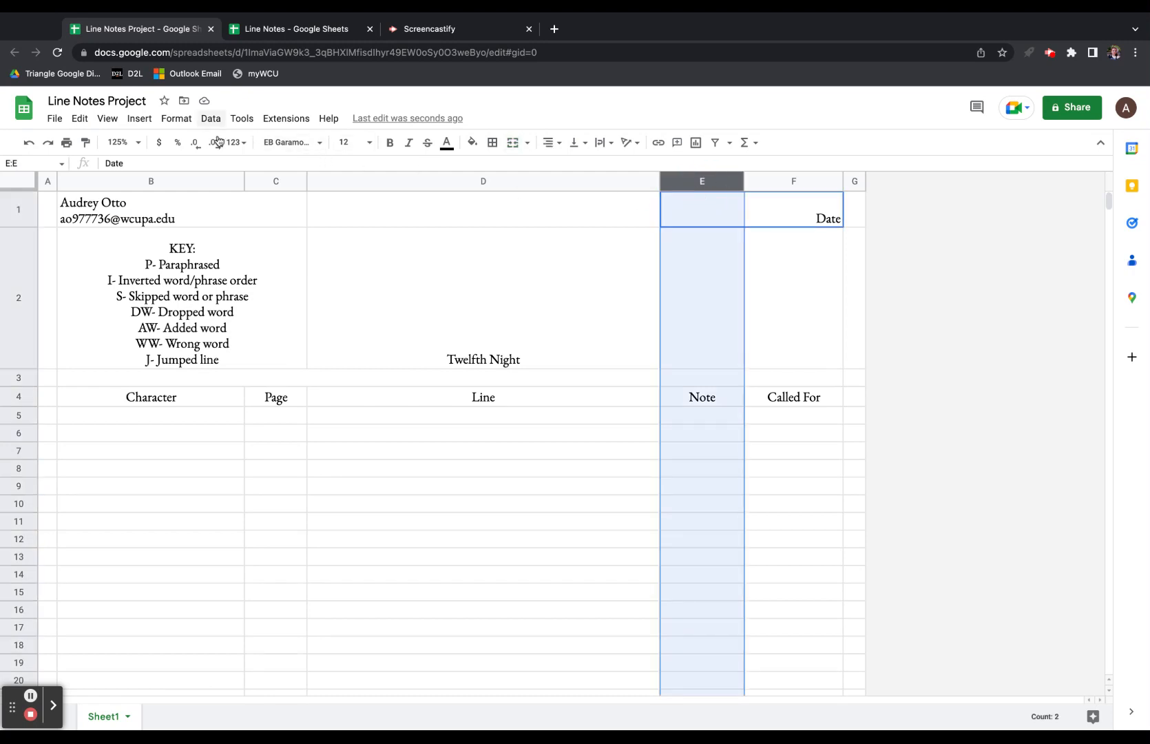
click(176, 119)
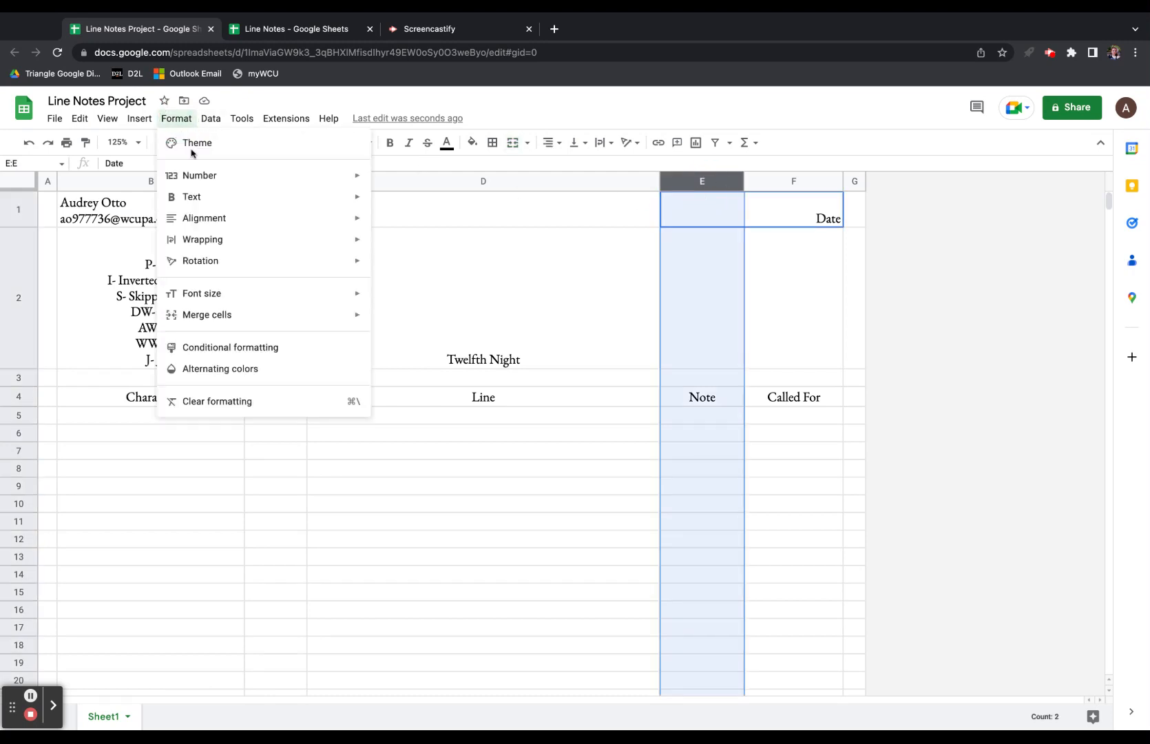
click(314, 356)
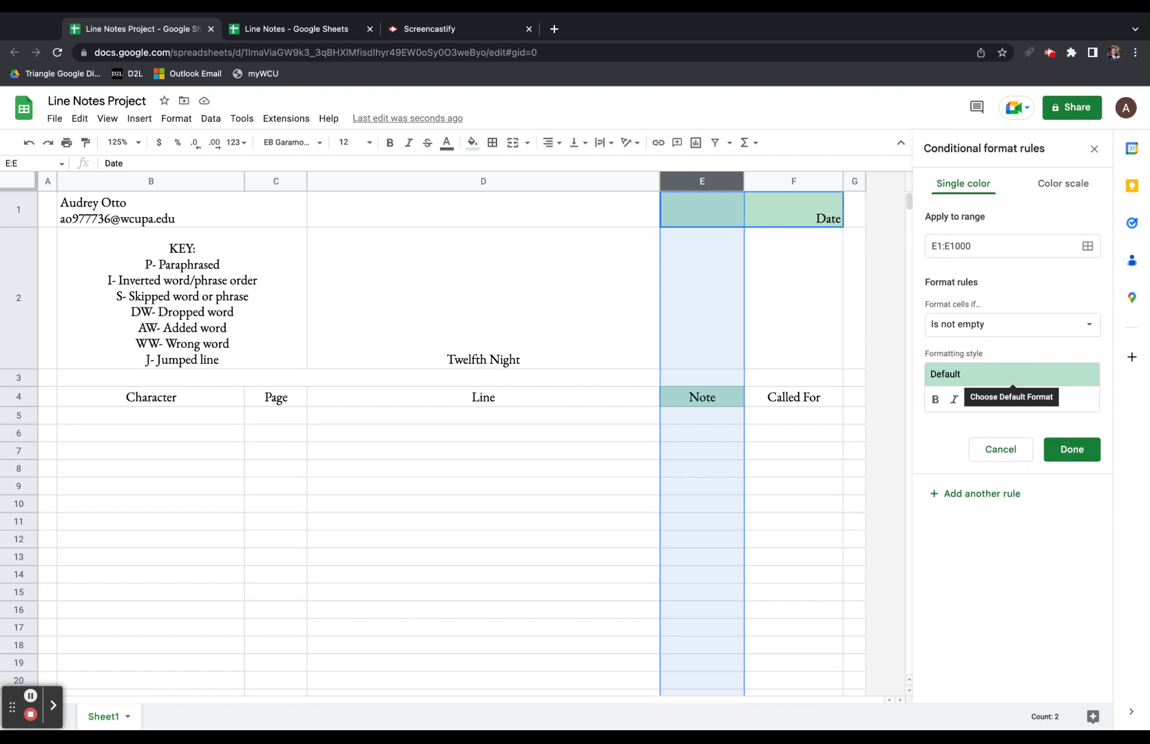
click(946, 257)
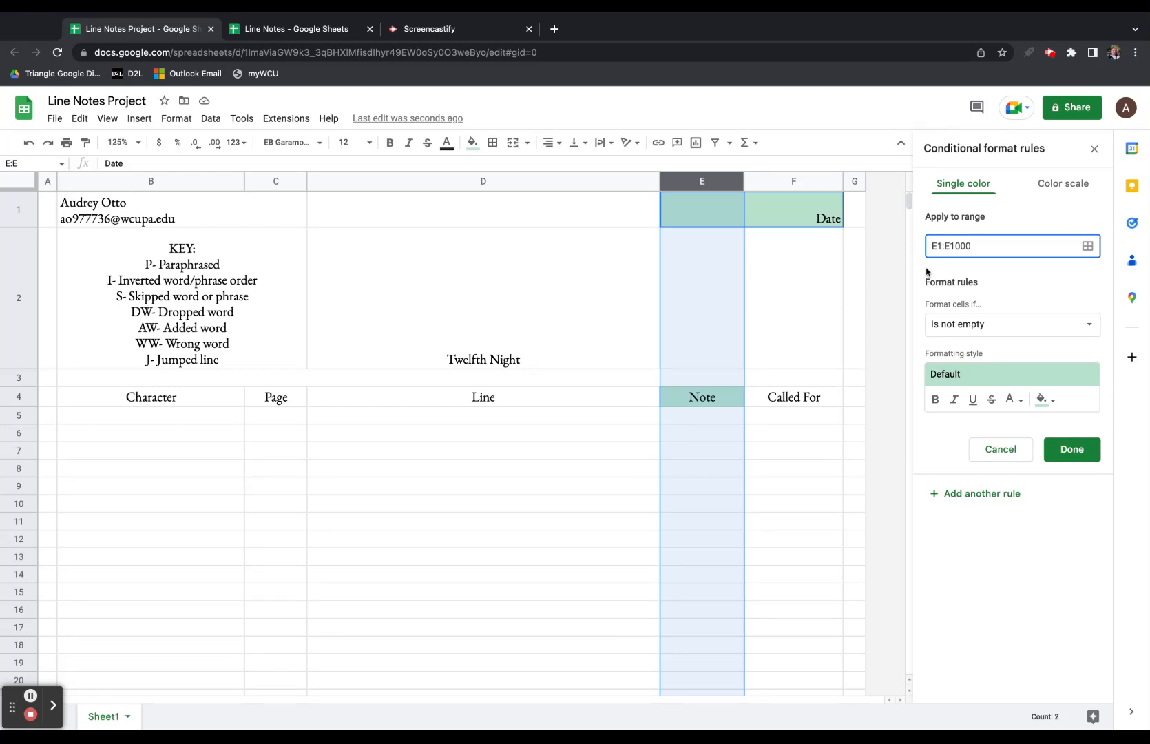
key(BackSpace)
text(5)
Make the rule fill cells whose text contains 'P' light blue, and save it.
click(1013, 338)
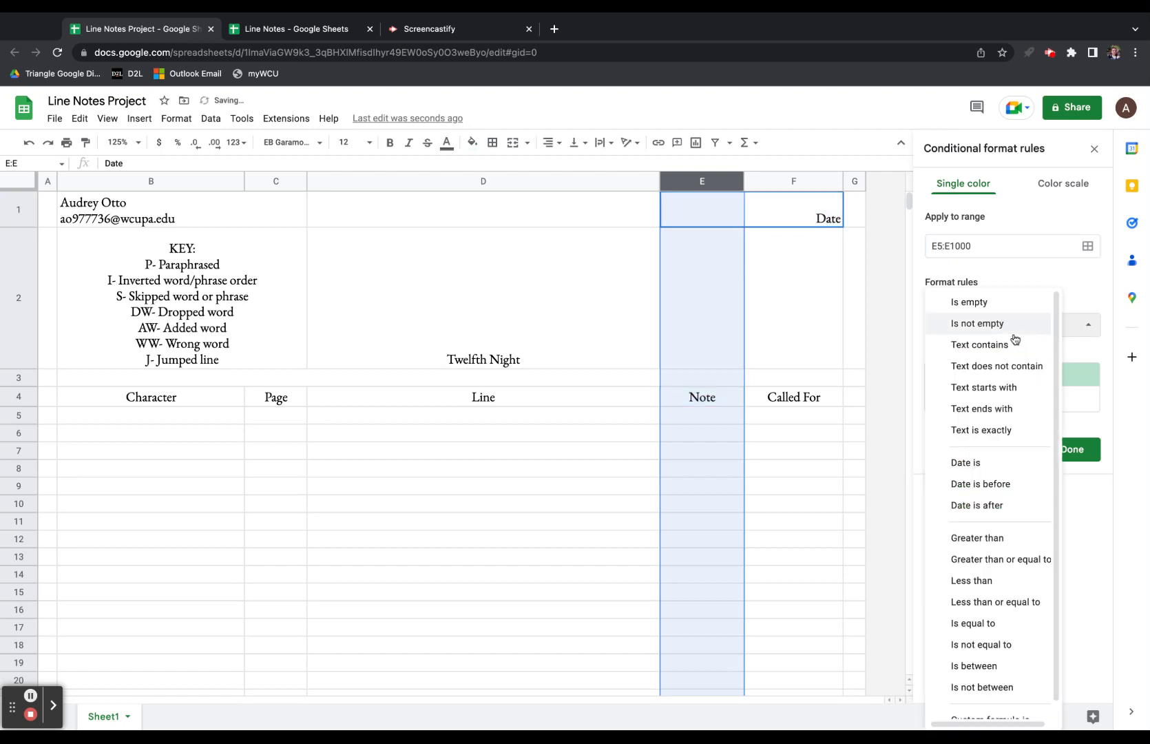
click(981, 346)
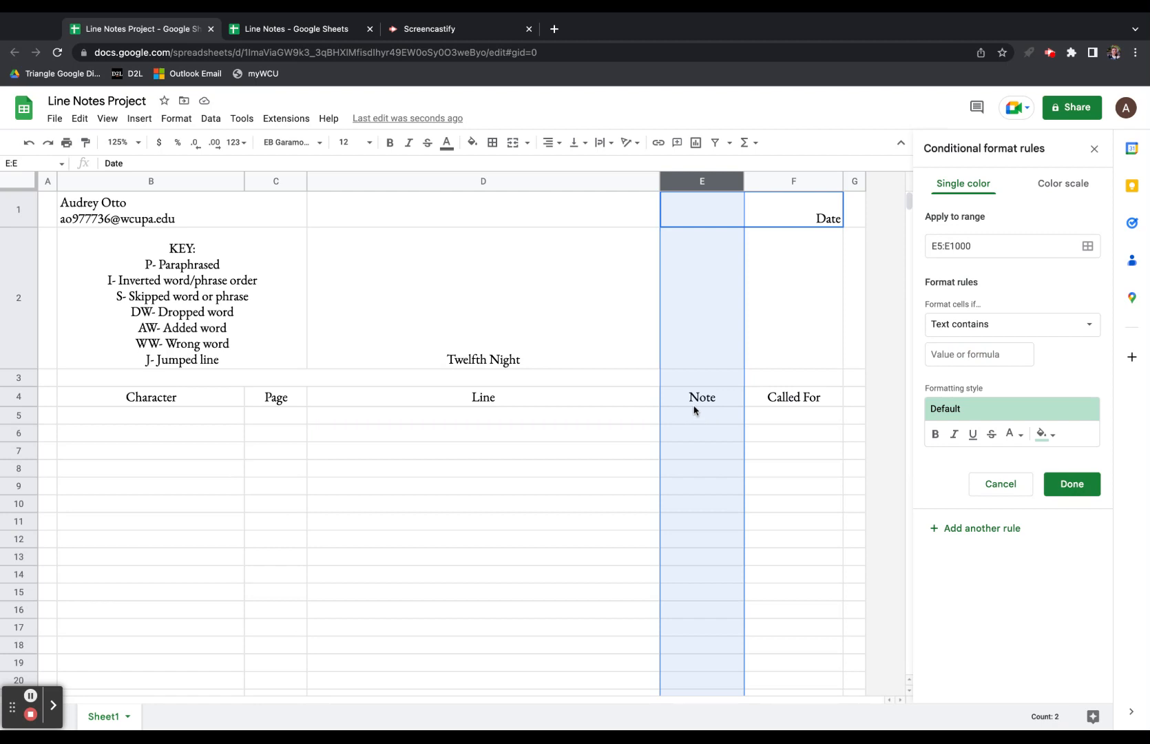
click(962, 356)
text(P)
click(1043, 438)
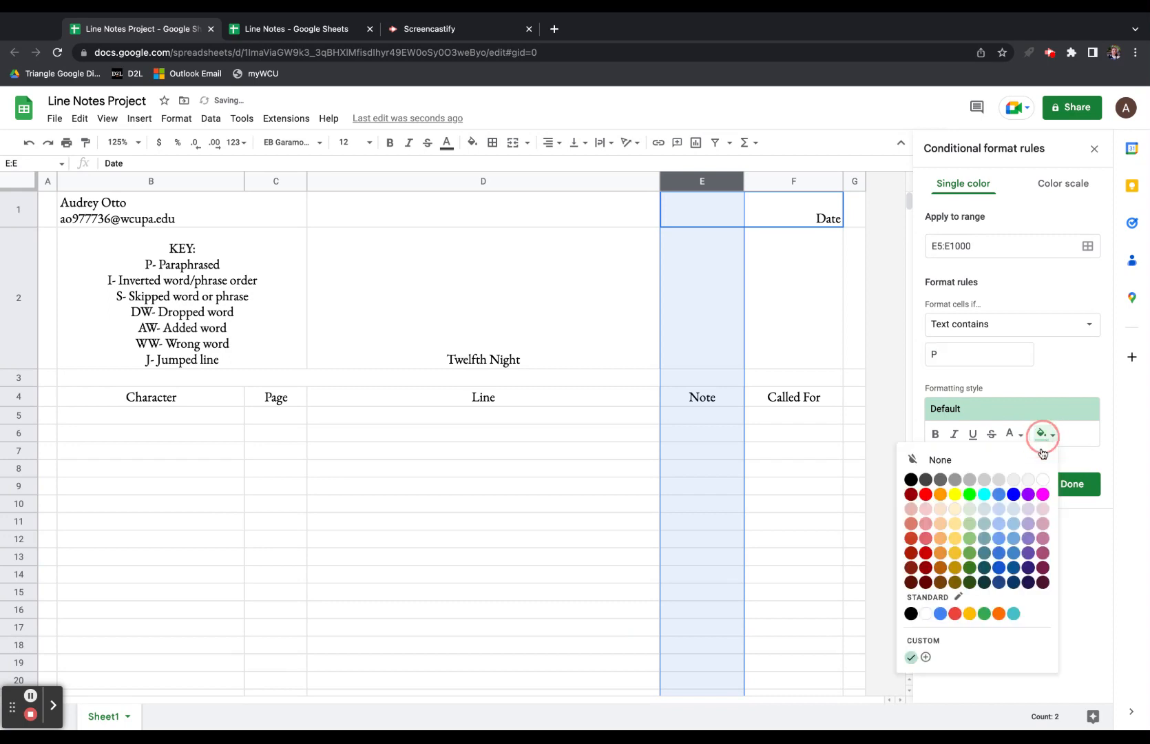
click(997, 508)
click(1070, 487)
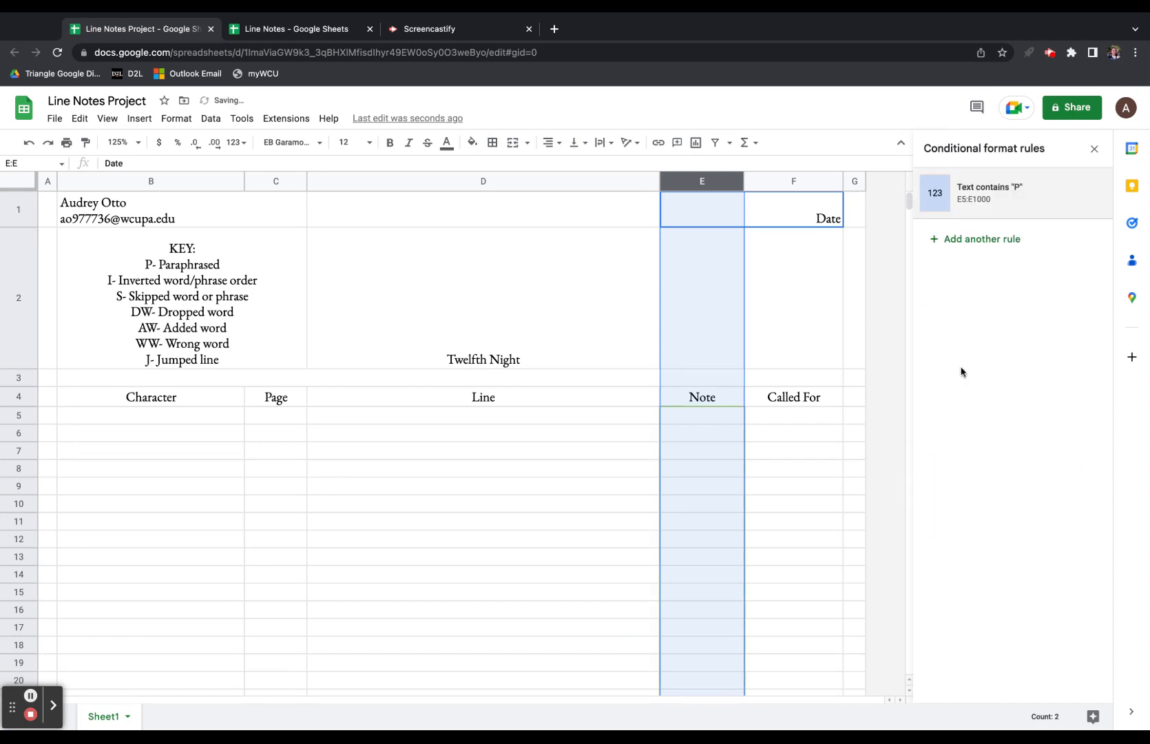
Test the rule by typing P in E5 and E14, then clear both test entries.
click(701, 418)
text(P)
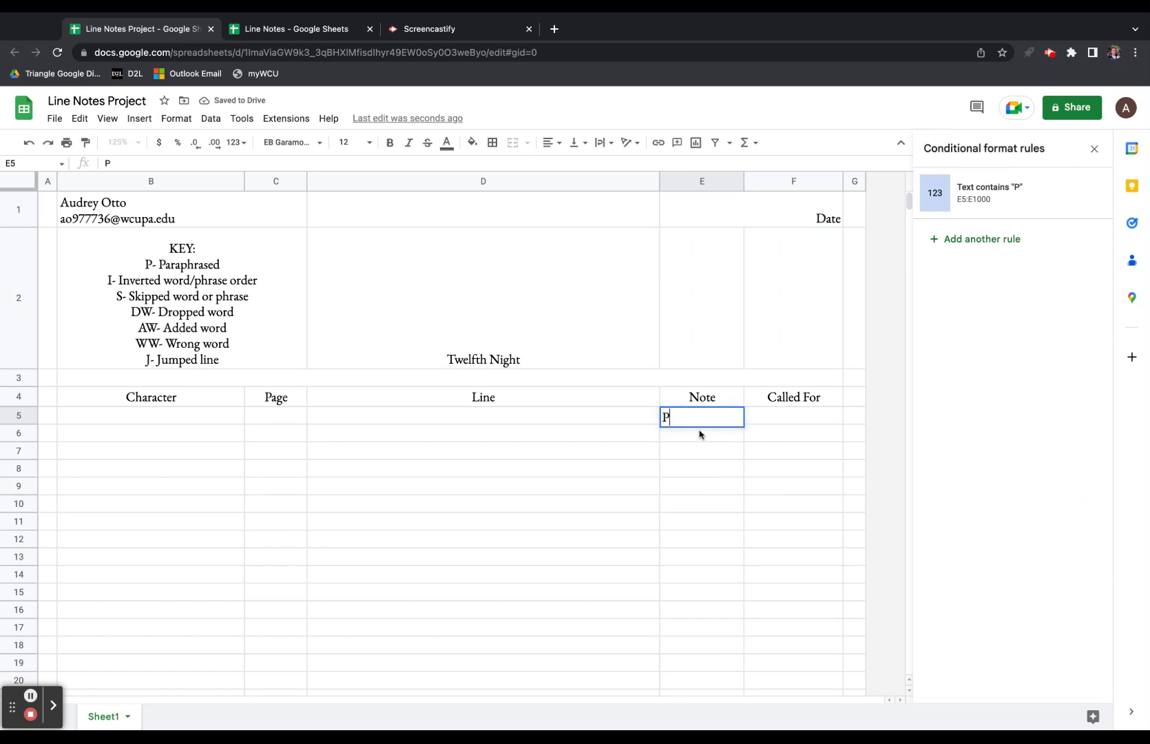
key(Return)
click(703, 582)
text(P)
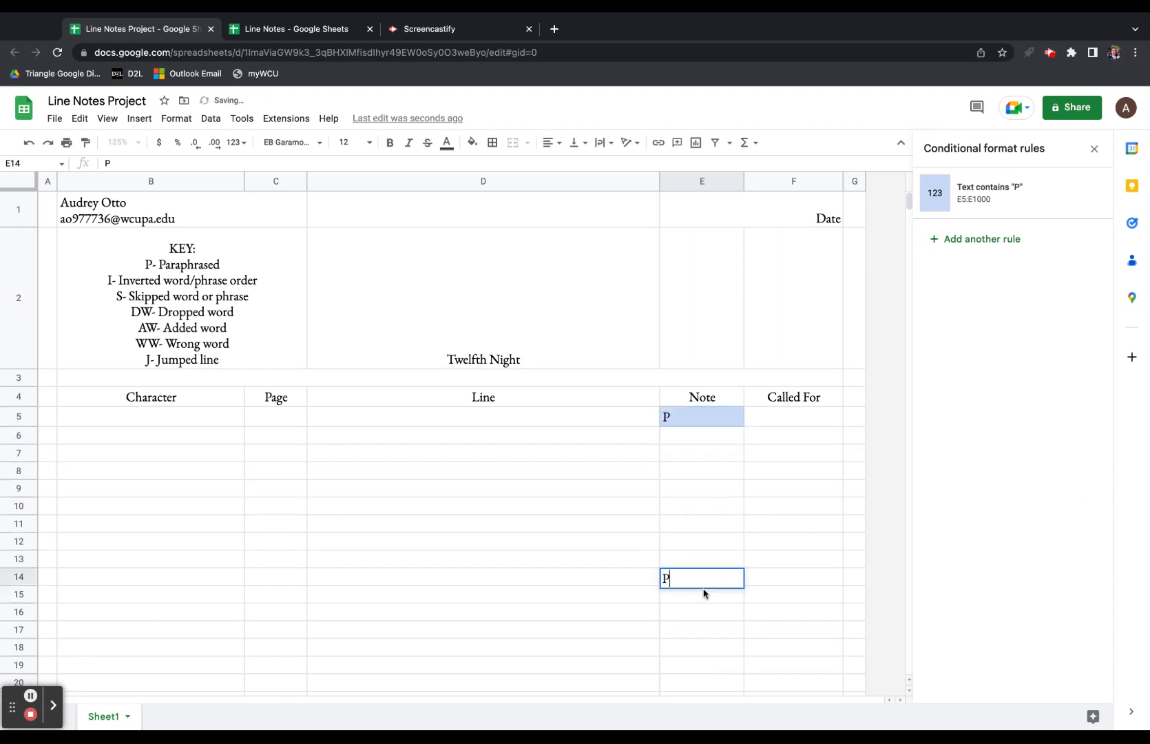
key(Return)
click(710, 580)
key(Delete)
key(Up)
key(Up)
key(Up)
key(Up)
key(Up)
key(Up)
key(Up)
key(Up)
key(Up)
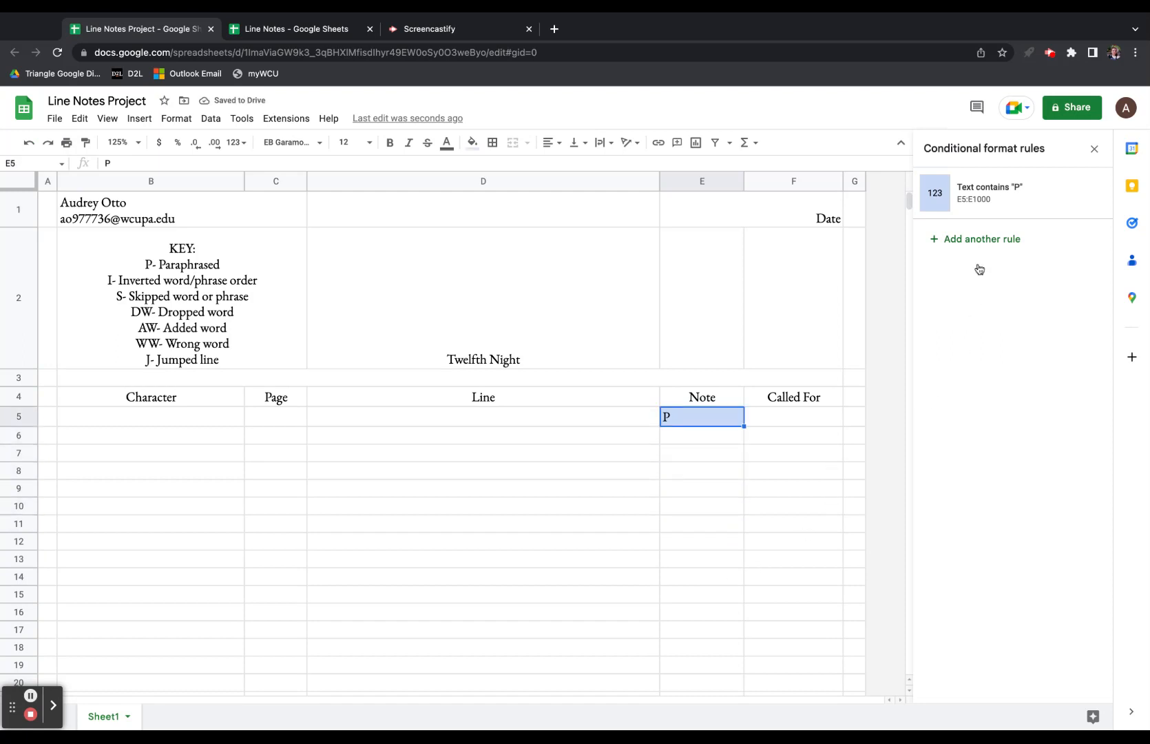
key(Delete)
click(978, 239)
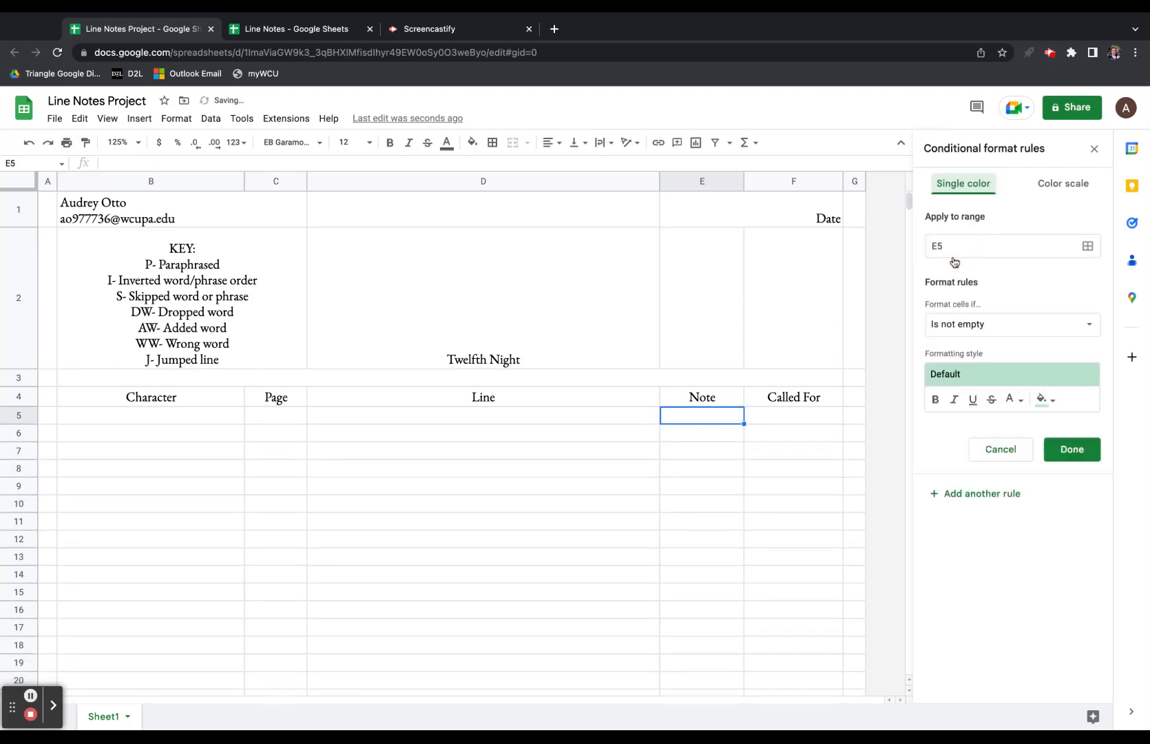
click(981, 496)
Reopen conditional formatting for column E and delete both stray 'Cell is not empty' rules.
click(1094, 149)
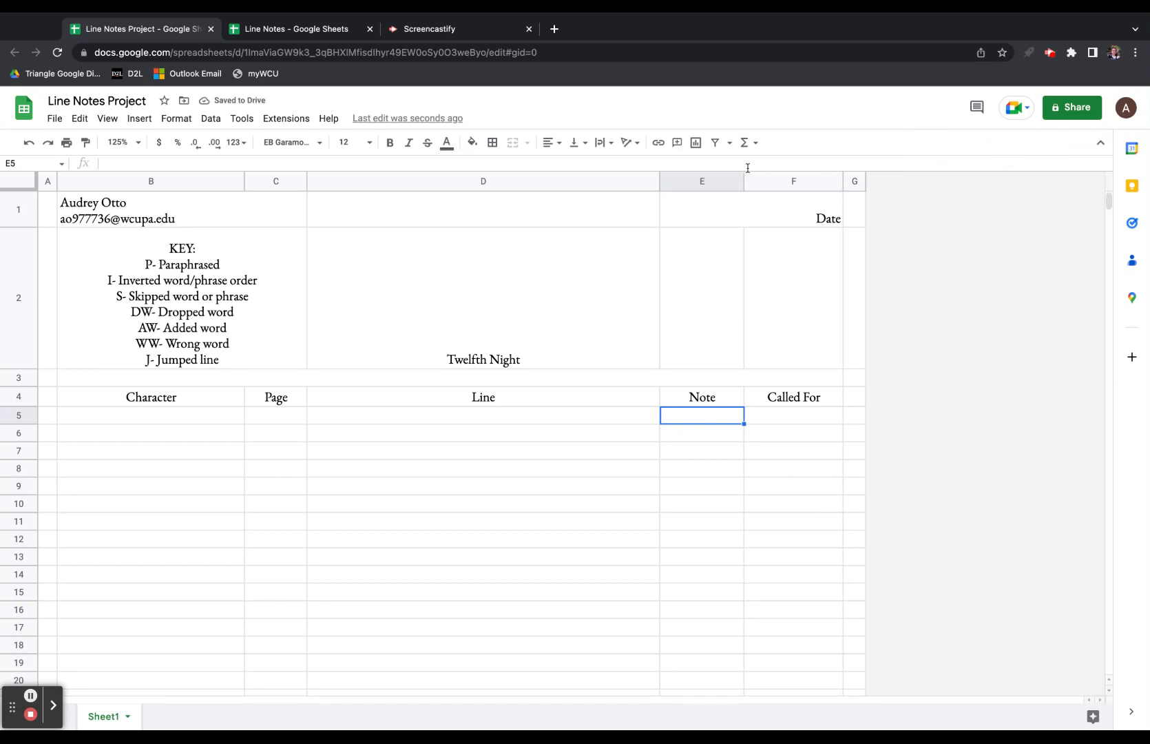
click(702, 182)
click(176, 118)
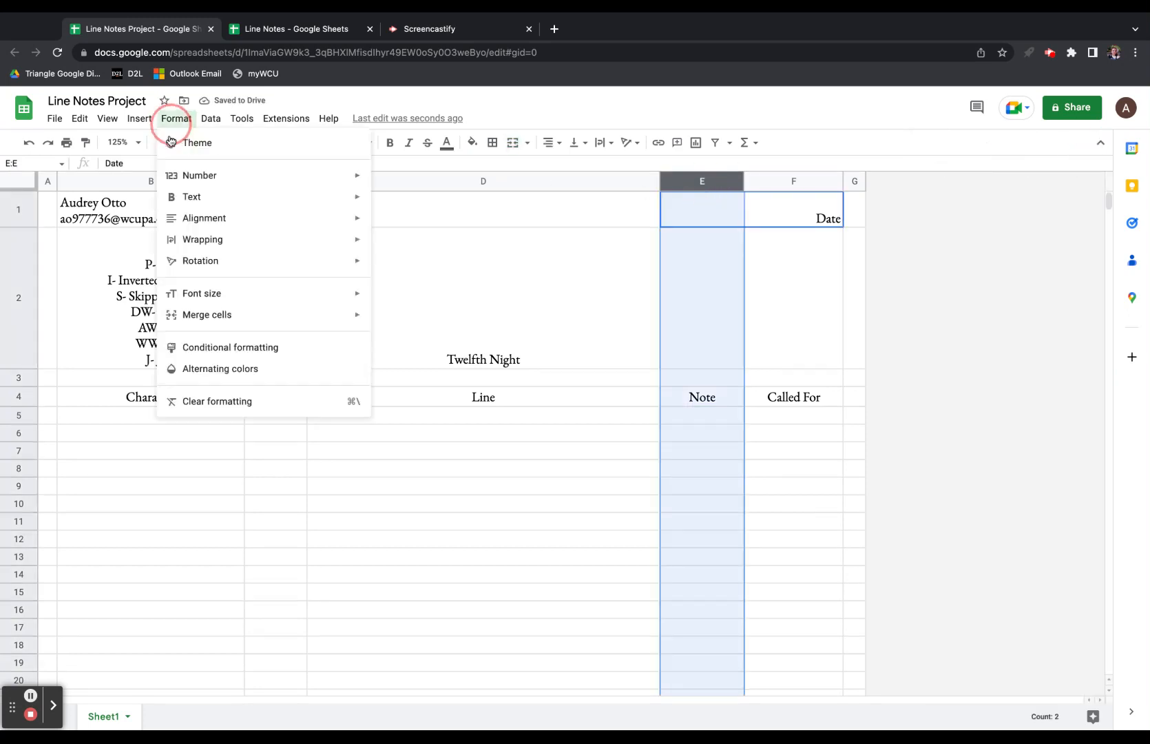
click(228, 350)
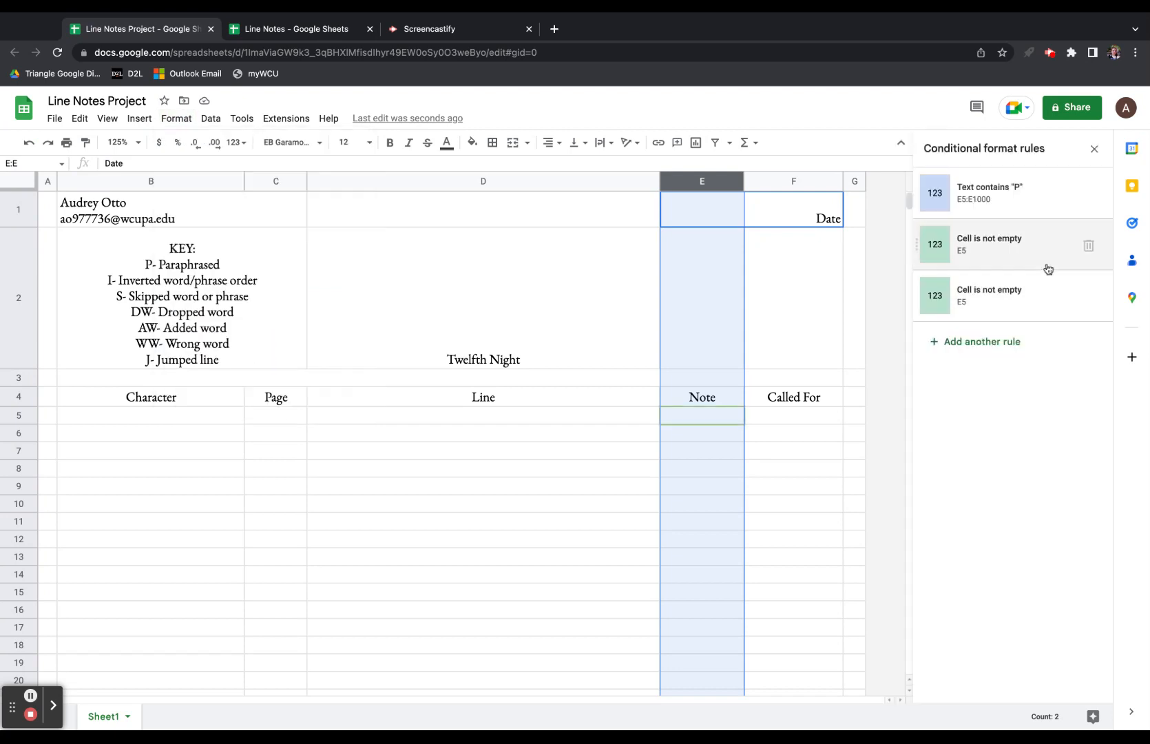
click(1088, 245)
click(1089, 246)
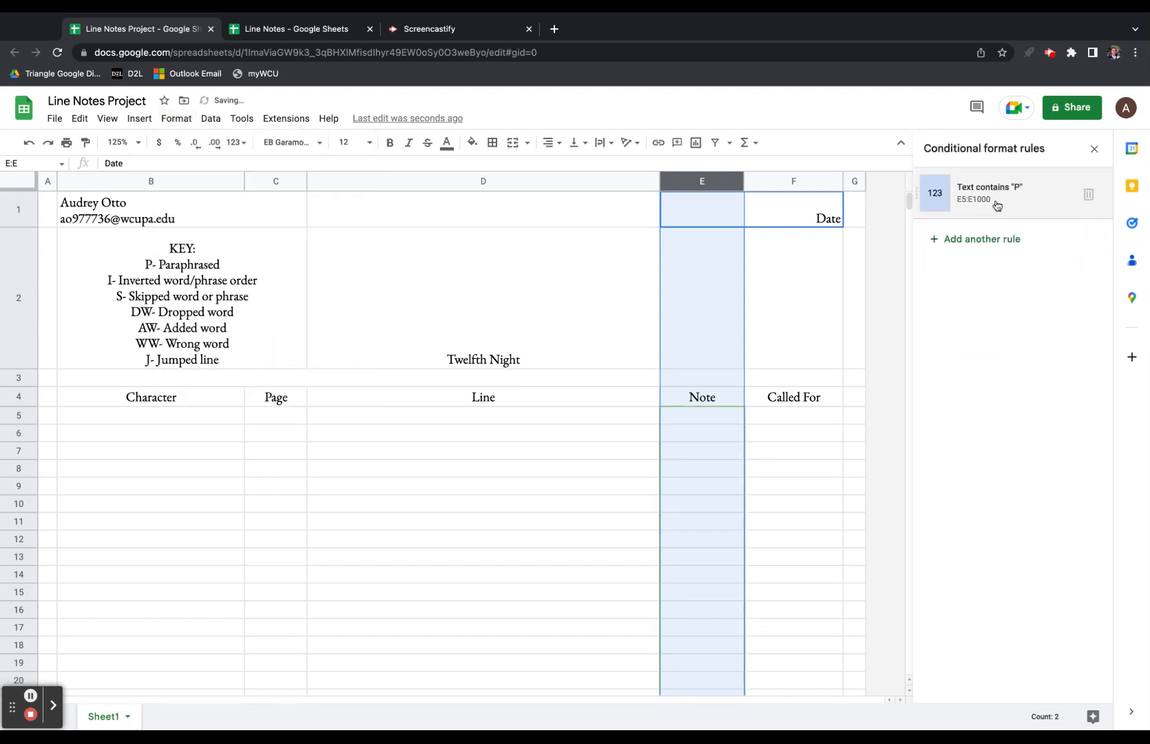
Add a new rule and set its range to E5:E1000.
click(986, 235)
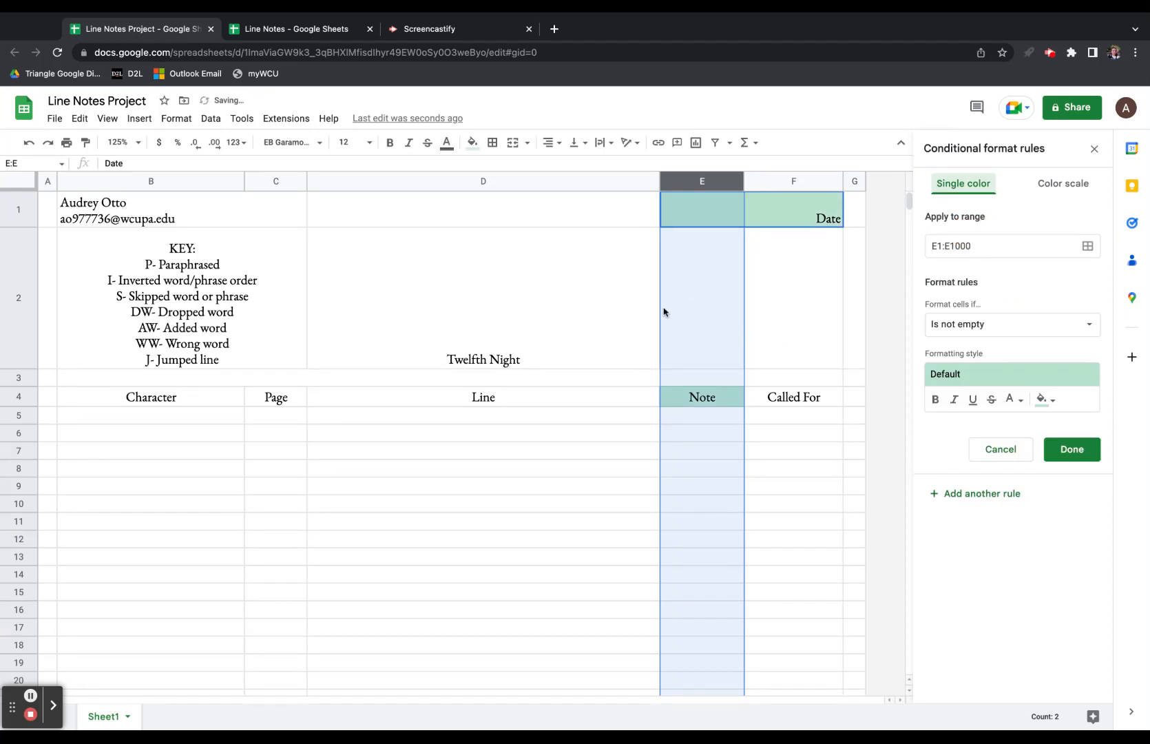
click(987, 331)
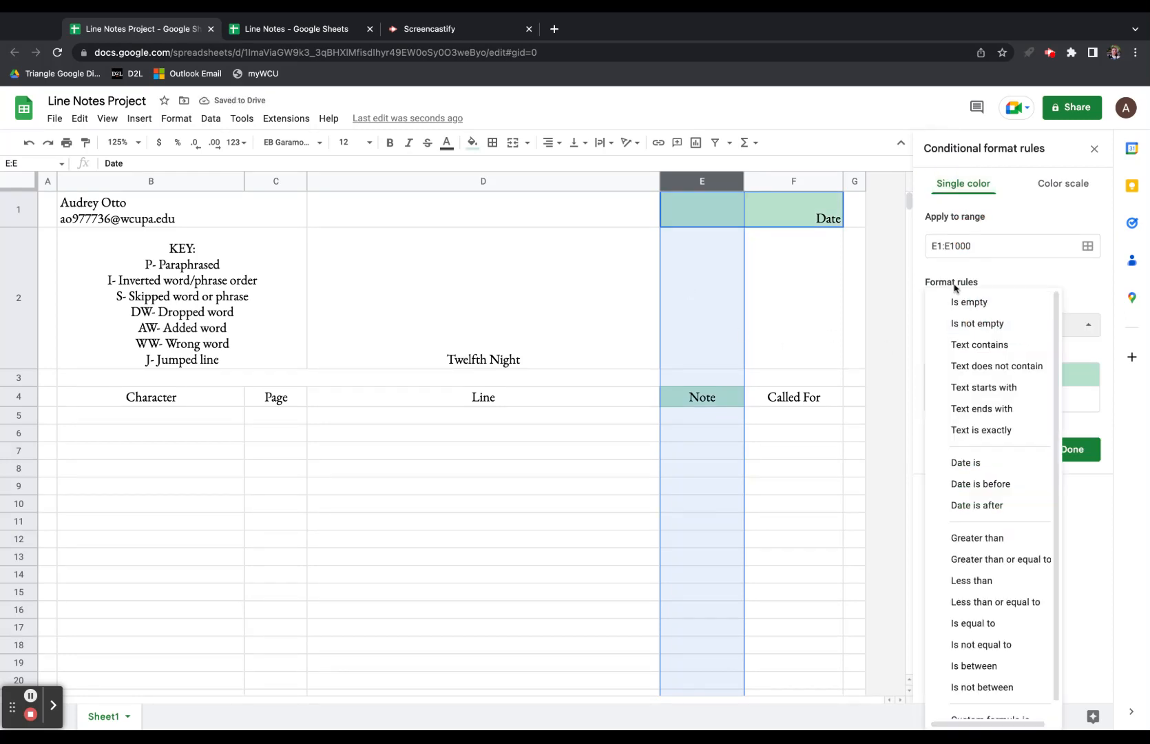
click(943, 248)
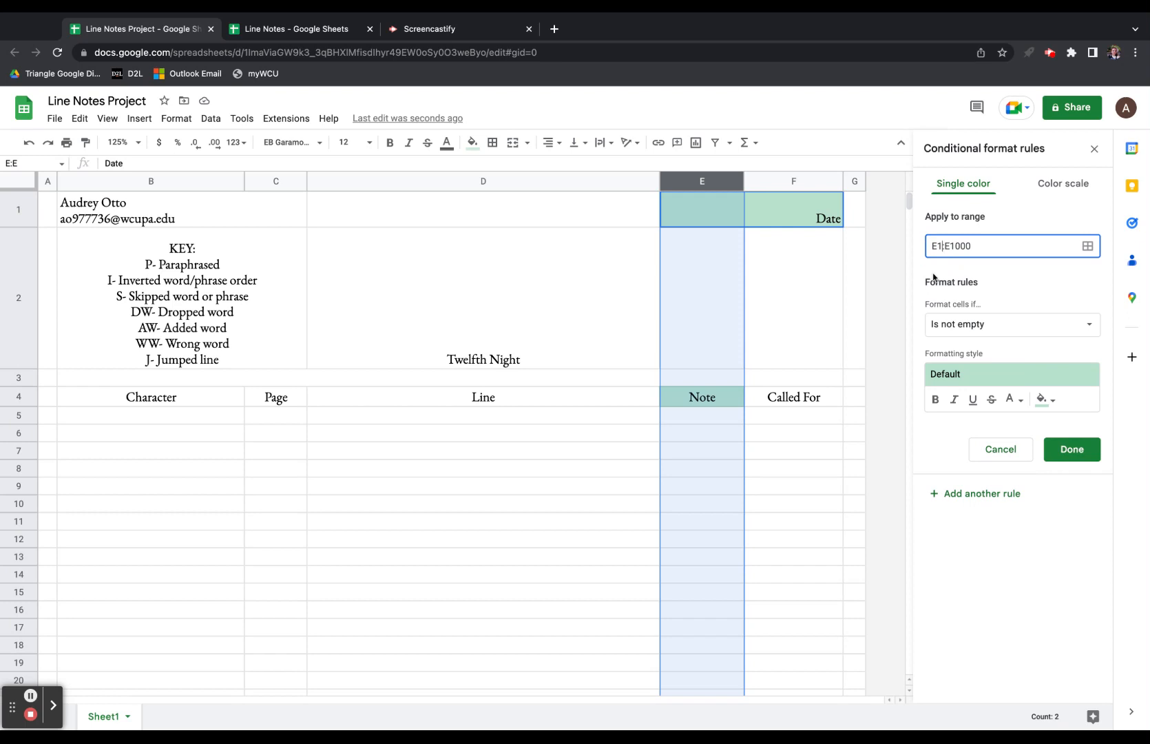
click(973, 336)
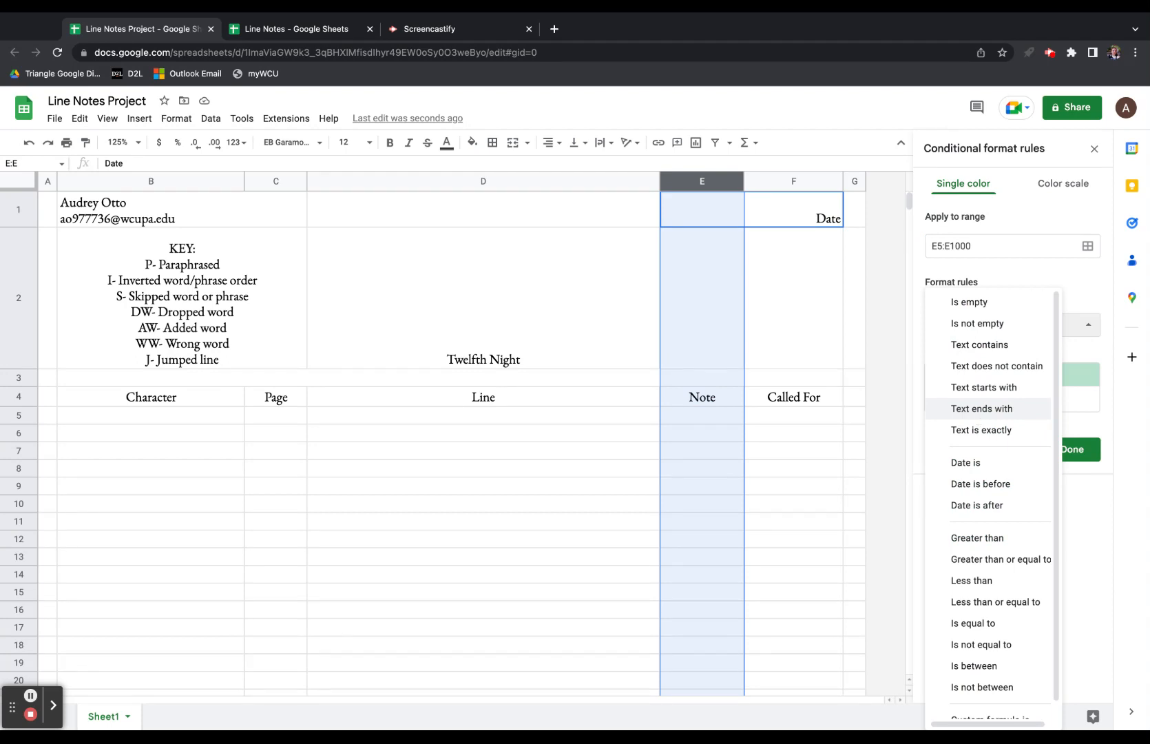
Set the new rule to Text contains 'I' with a light orange fill, and save it.
click(1009, 367)
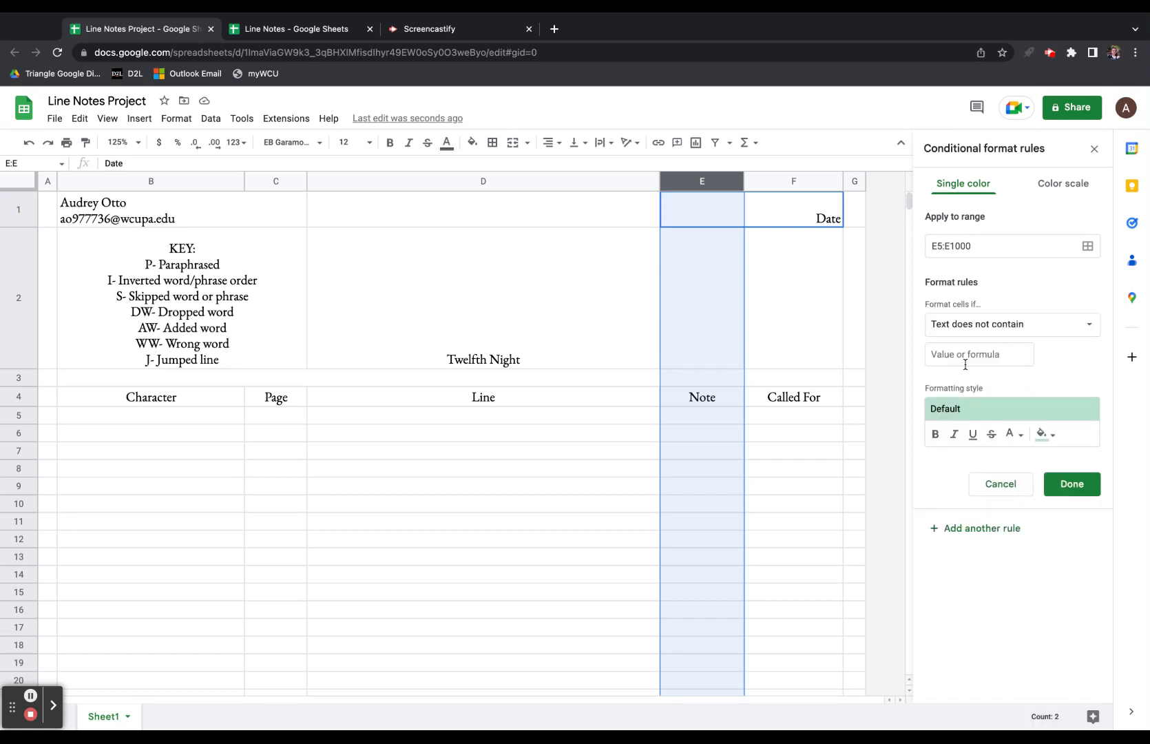
click(955, 360)
text(I)
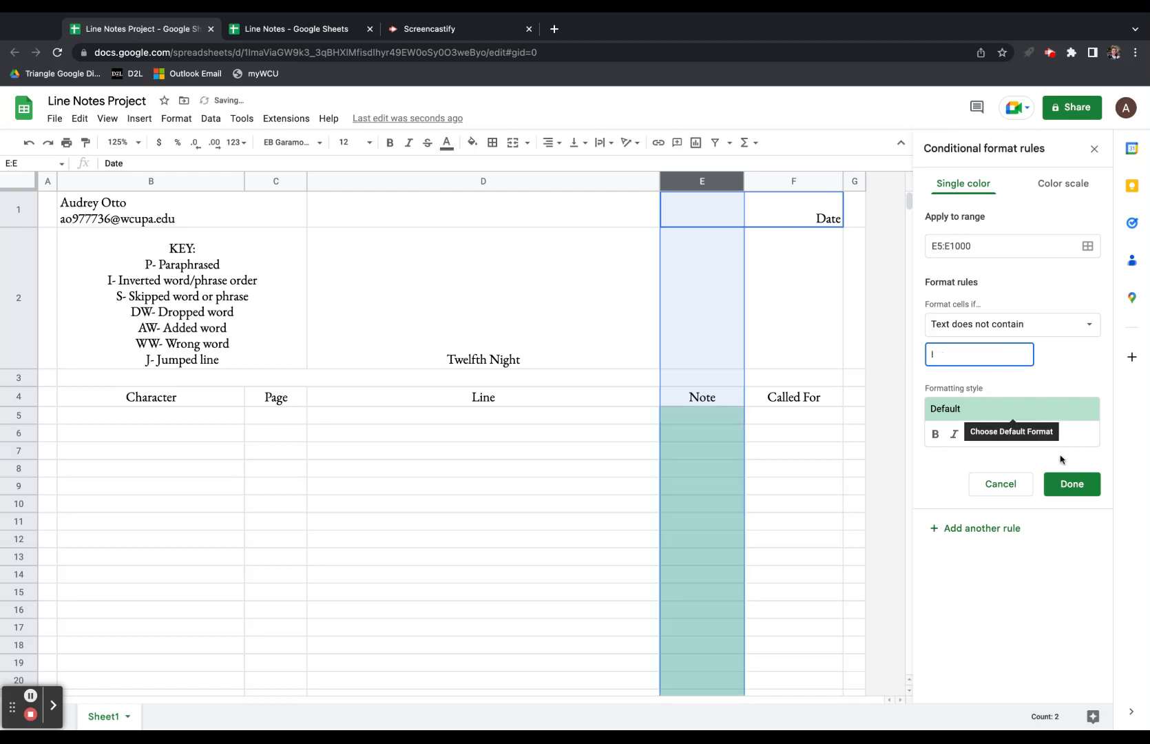
click(1050, 439)
click(1012, 434)
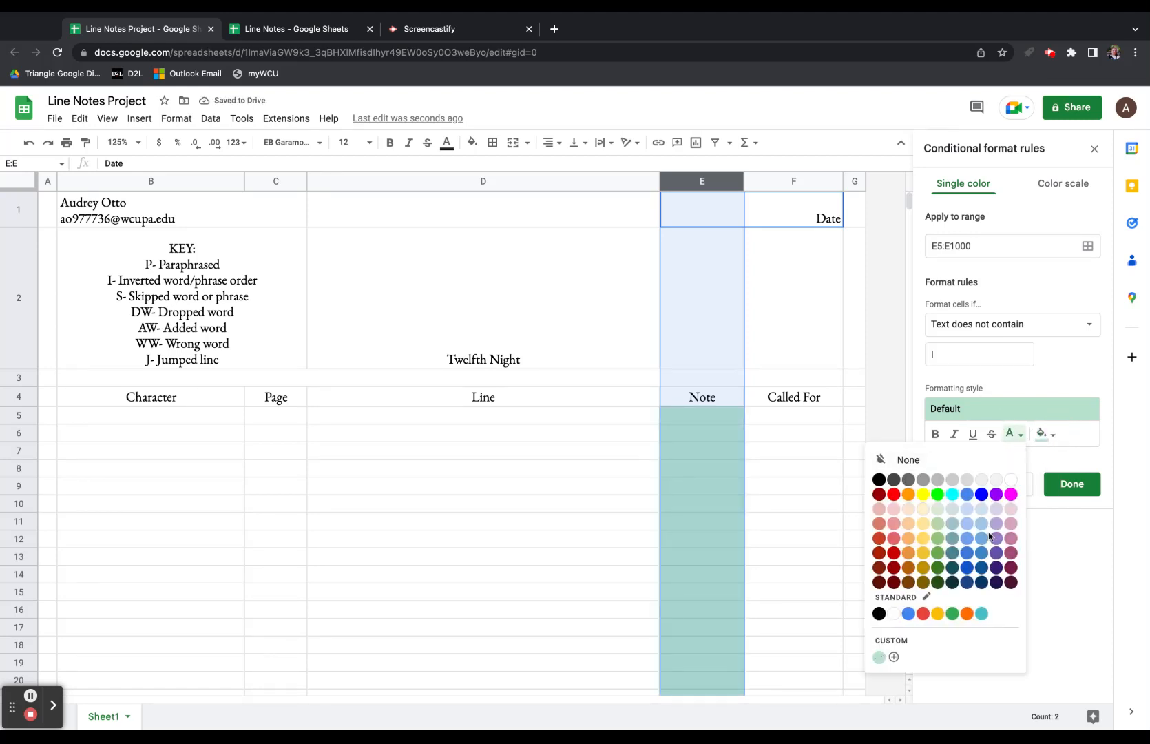
click(1005, 323)
click(1005, 324)
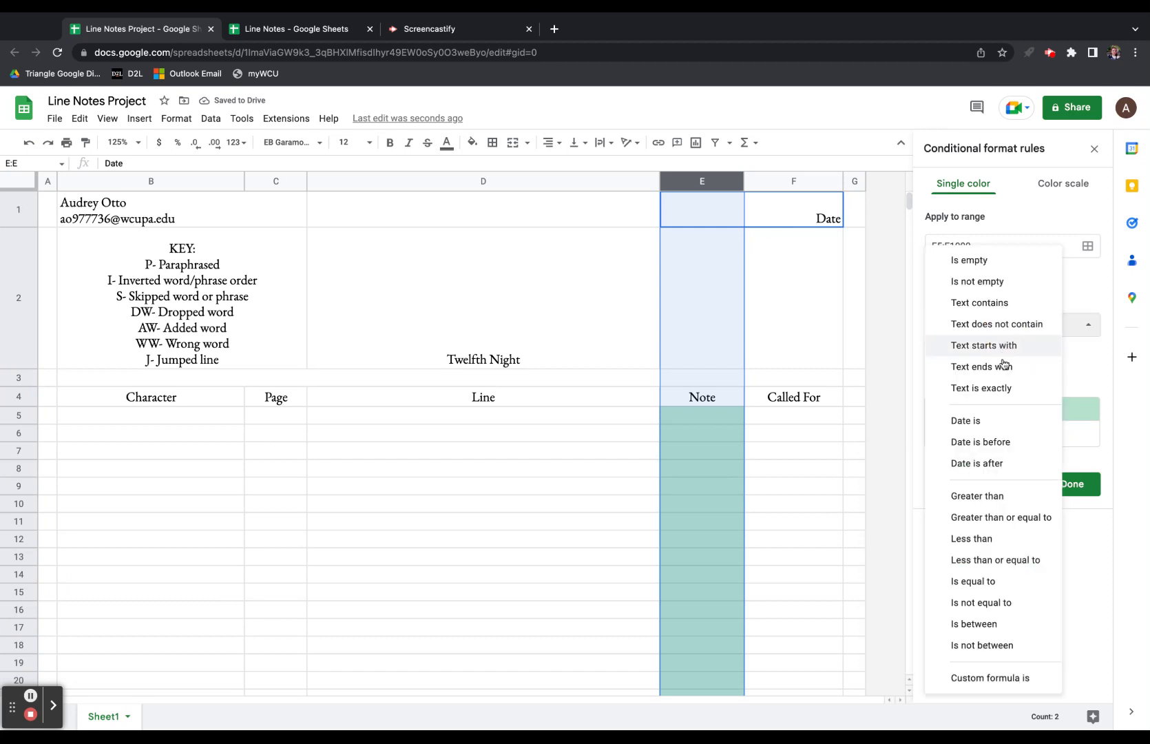
click(996, 310)
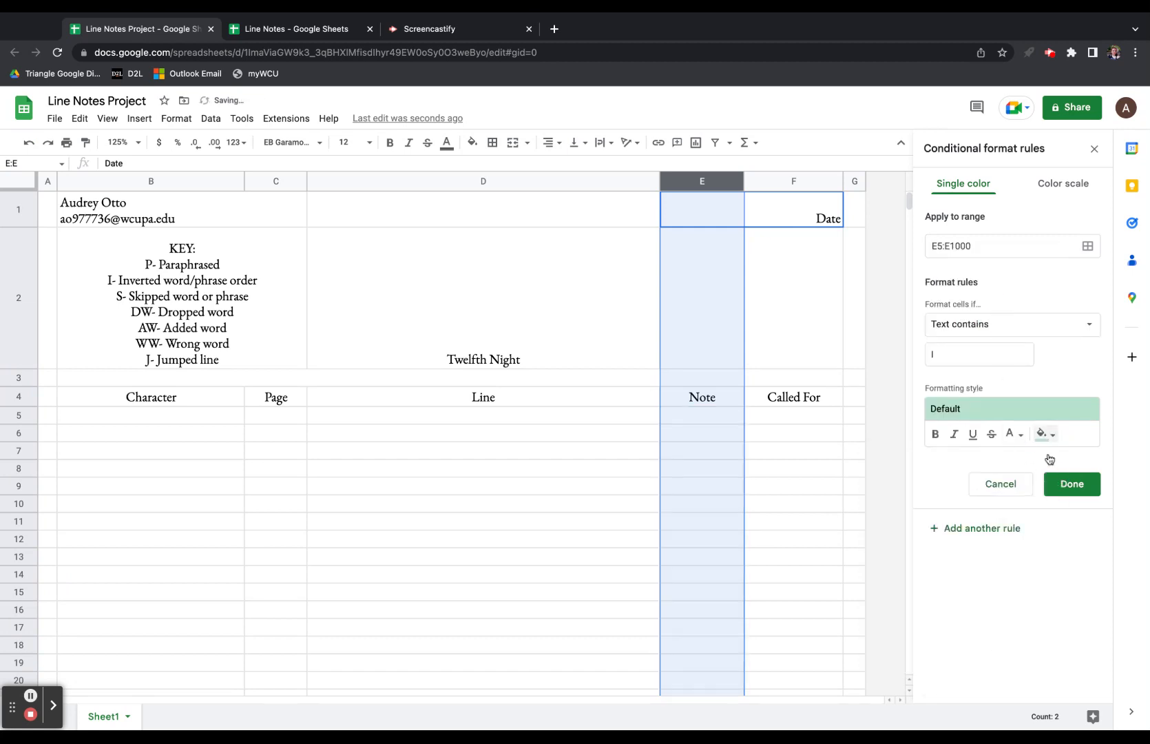
click(1045, 434)
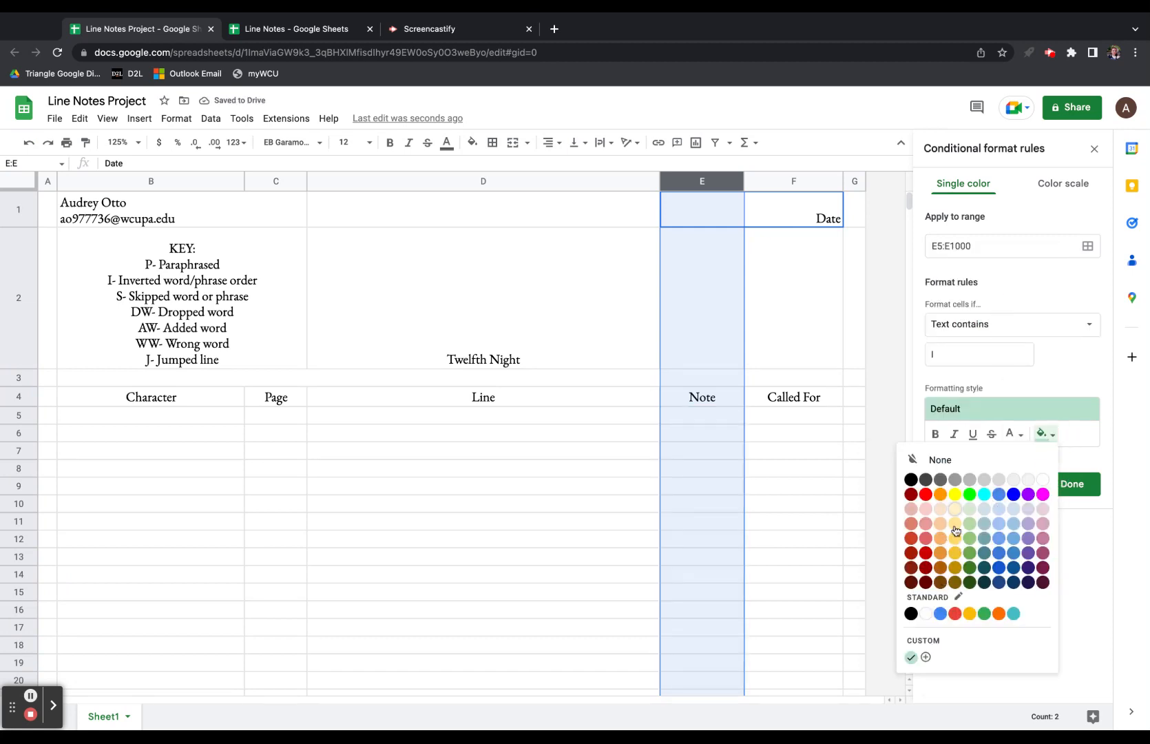
click(941, 524)
click(1071, 484)
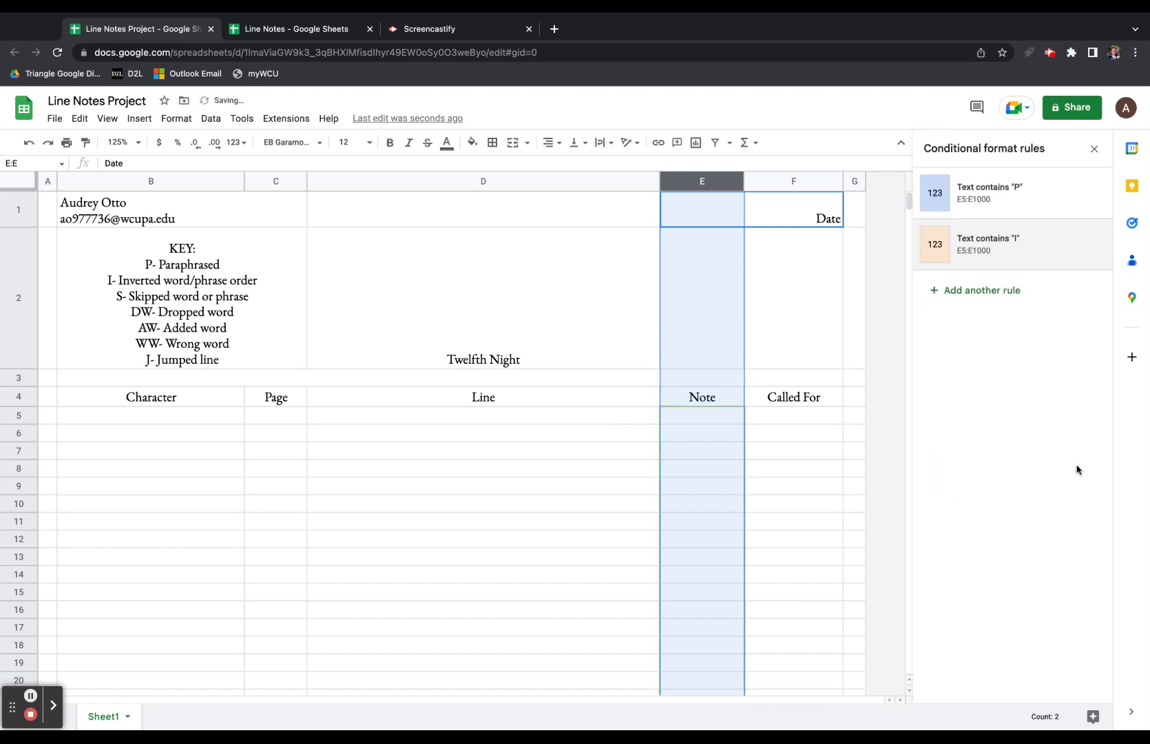
click(981, 290)
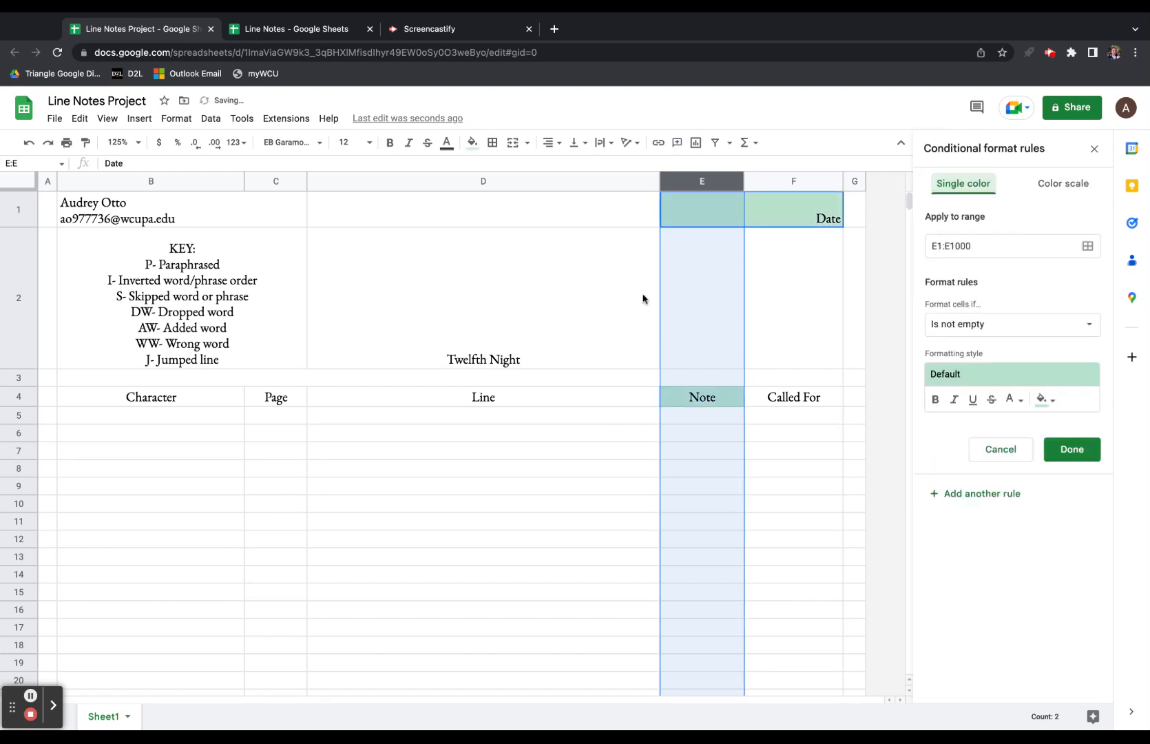
Create the third rule on E5:E1000: Text contains 'S' with a light red fill.
click(940, 255)
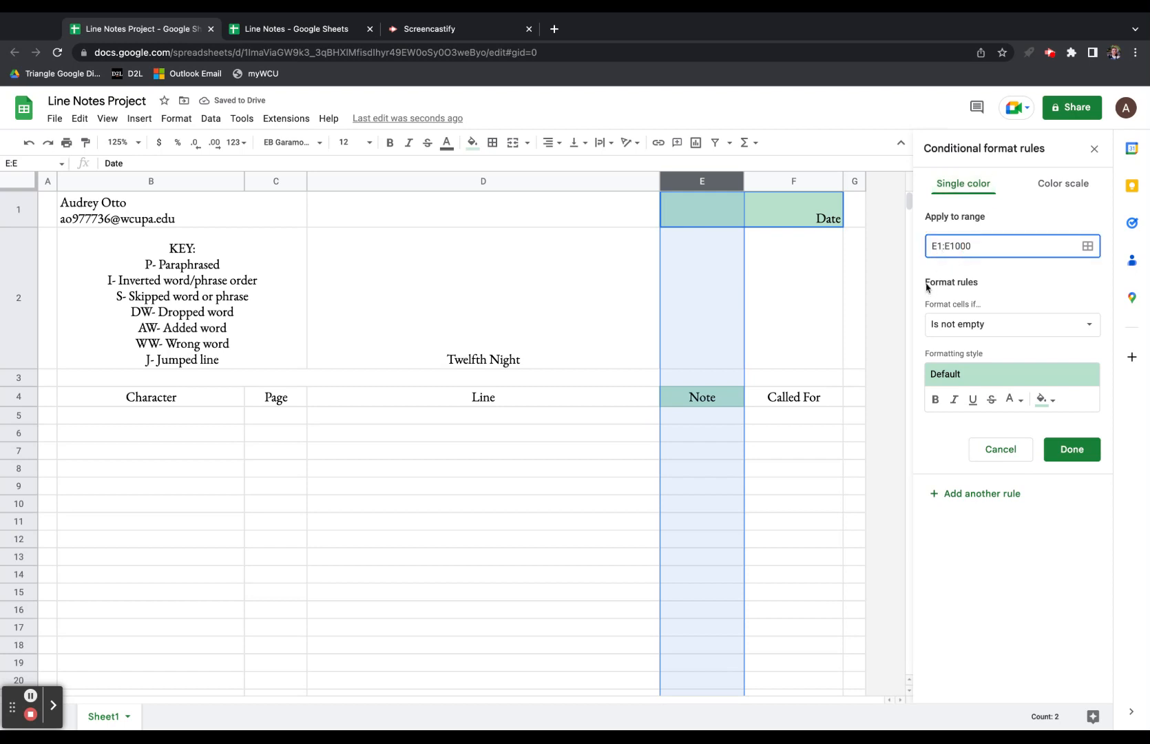
click(993, 330)
click(978, 345)
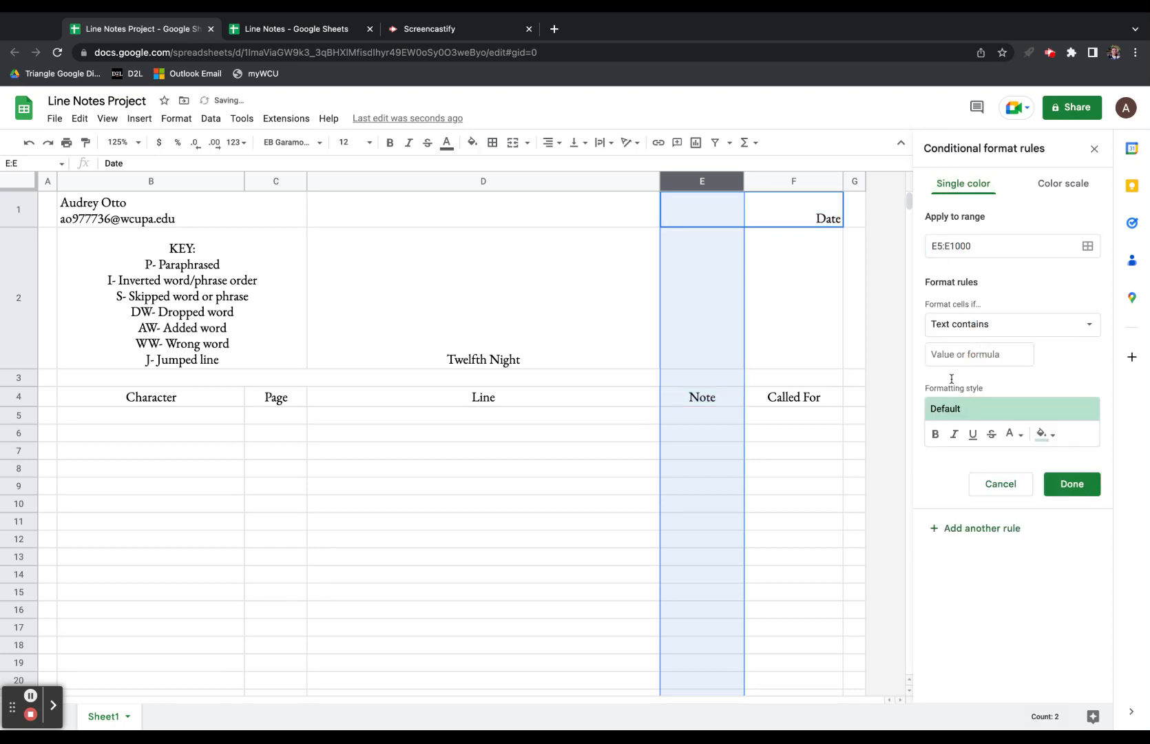
click(948, 363)
text(S)
click(1045, 434)
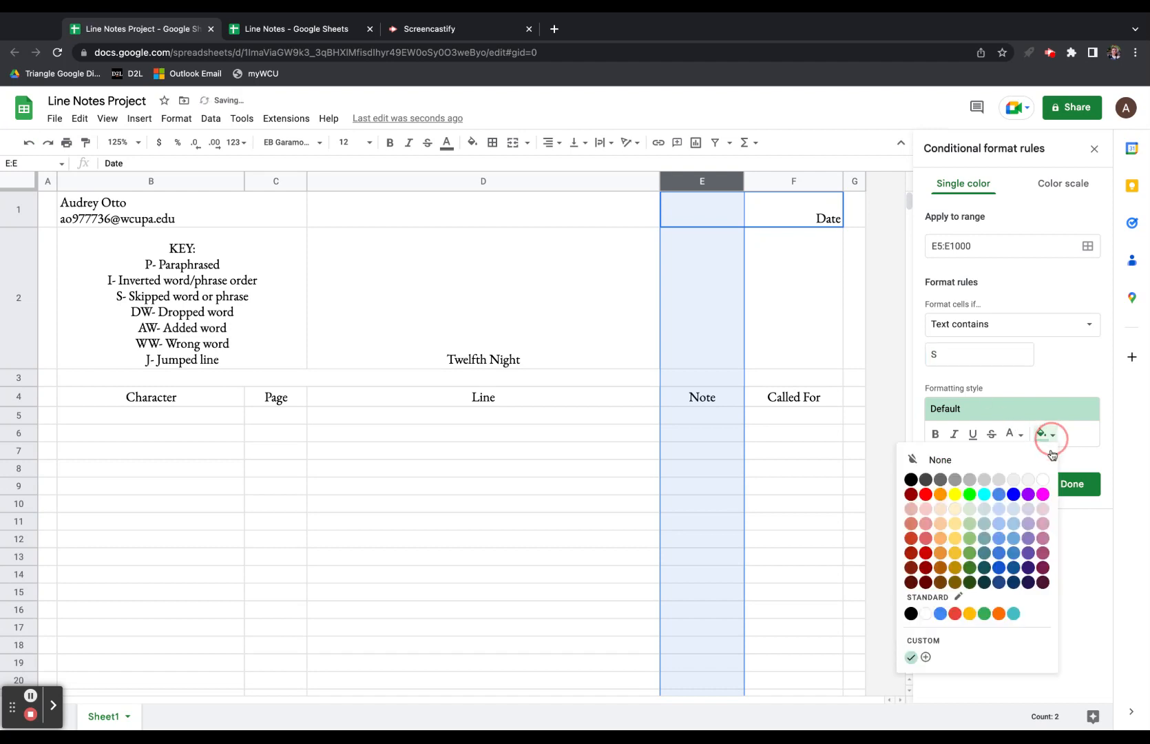
click(925, 528)
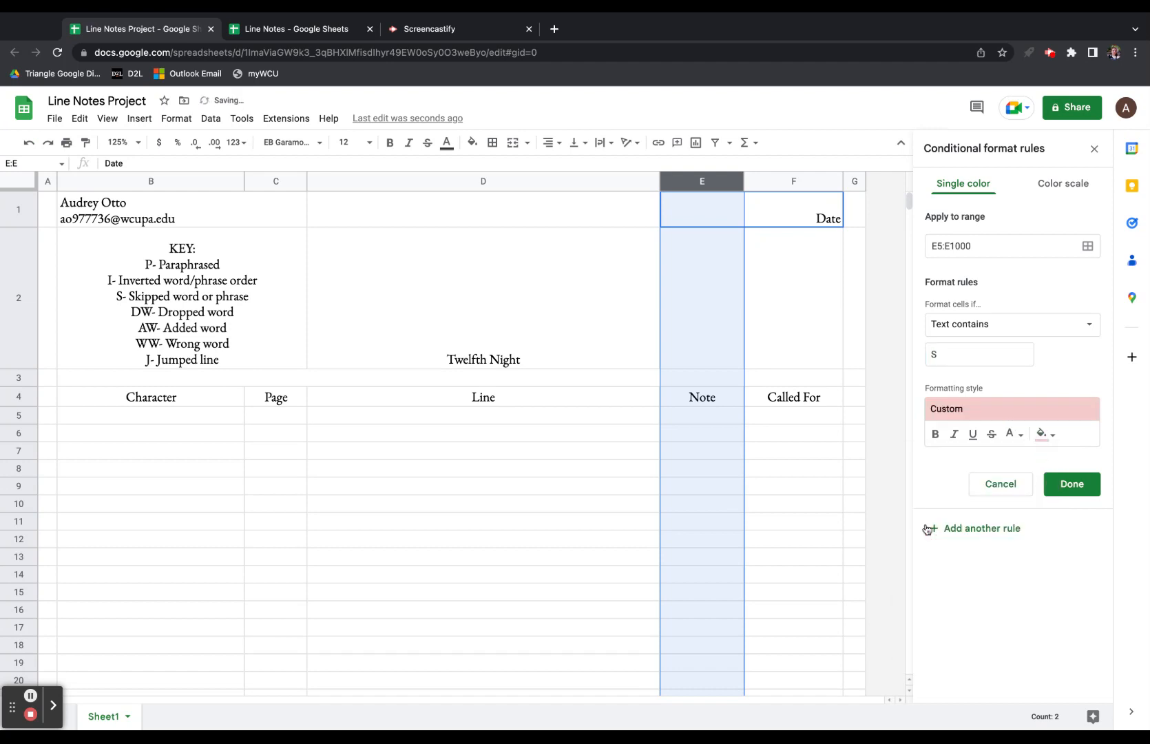
click(1086, 495)
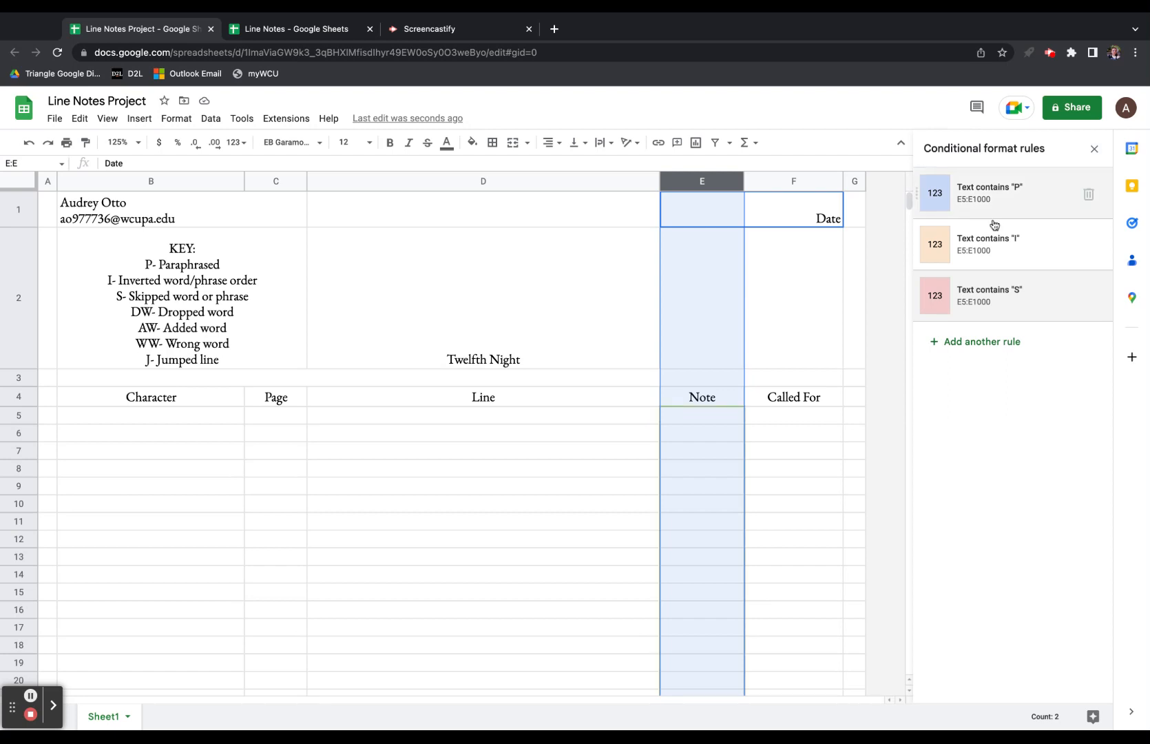
Close the rules panel and enter test notes P, I and S in E5:E7.
click(721, 496)
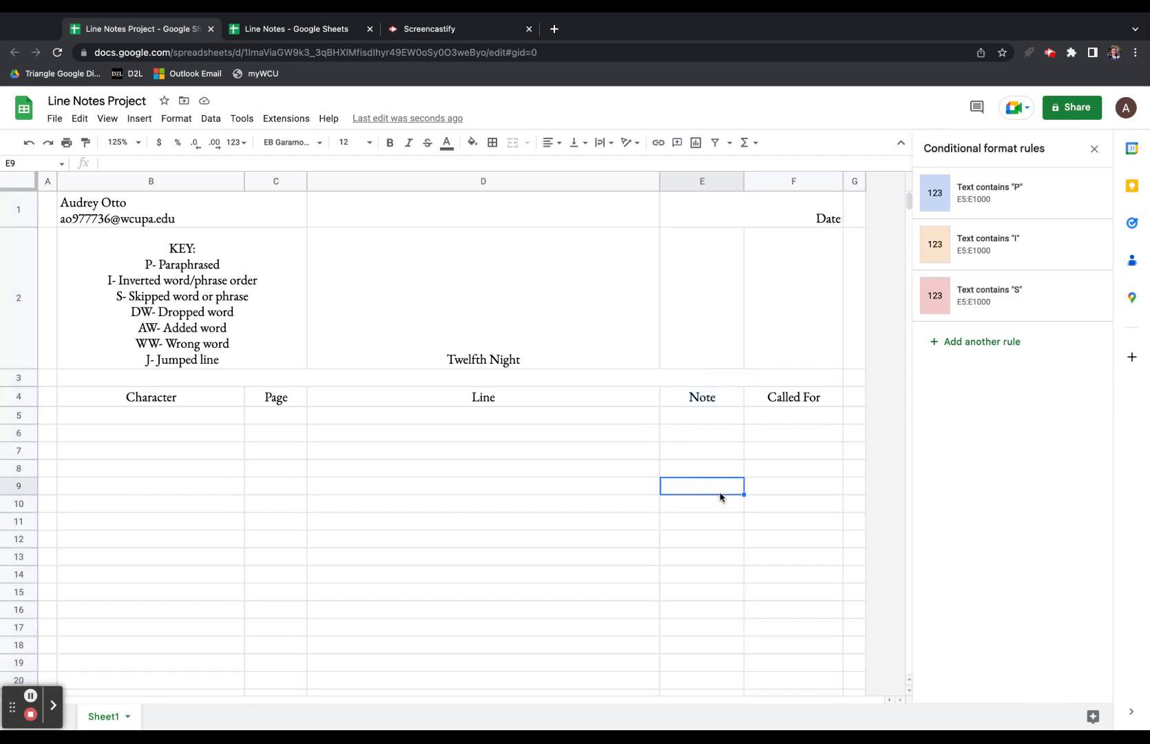
click(1095, 151)
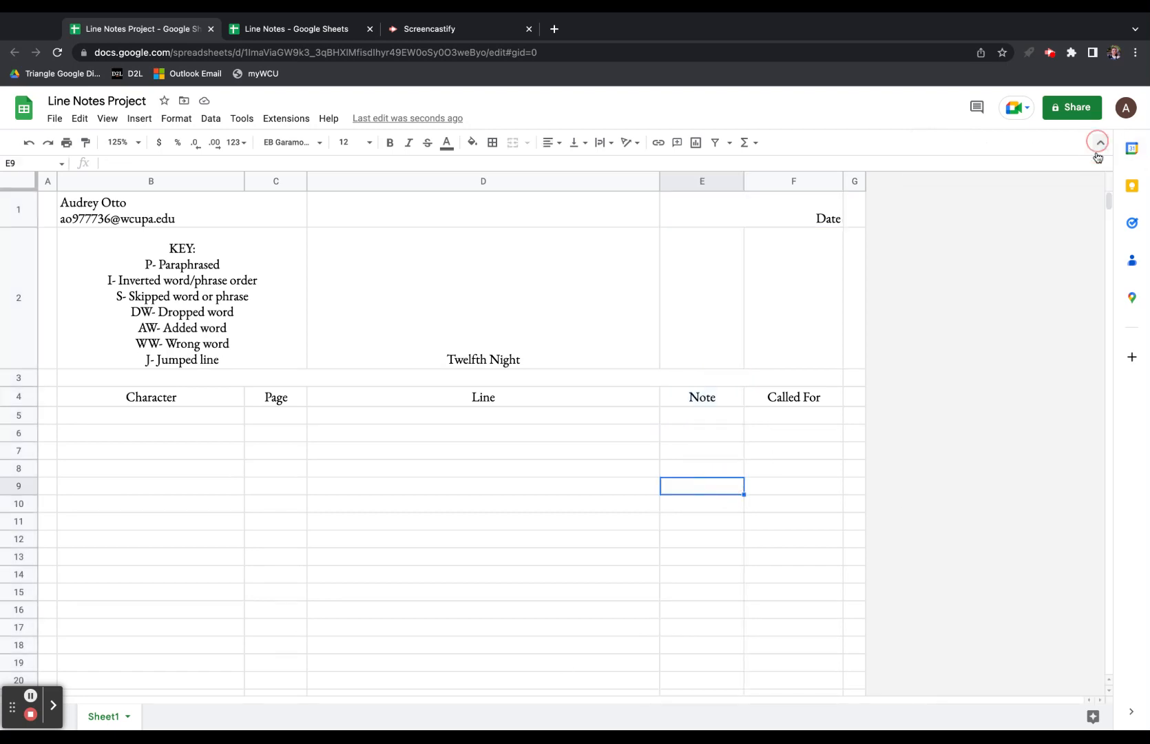
click(690, 420)
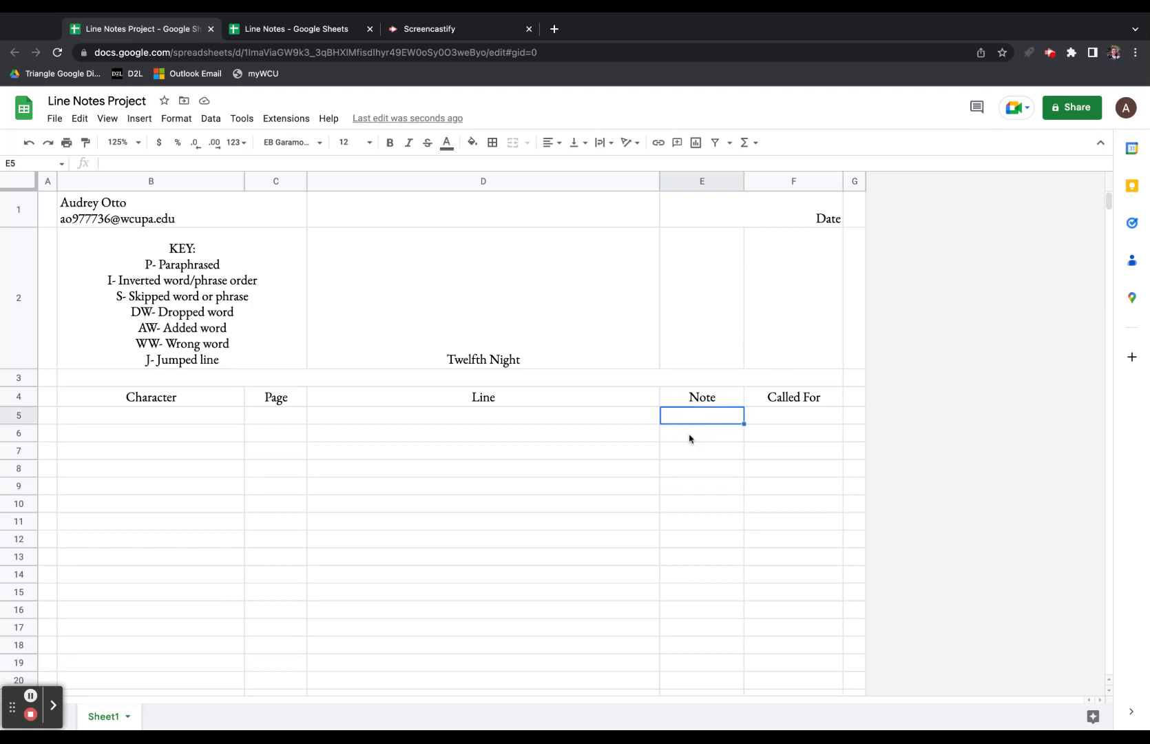
text(P)
key(Return)
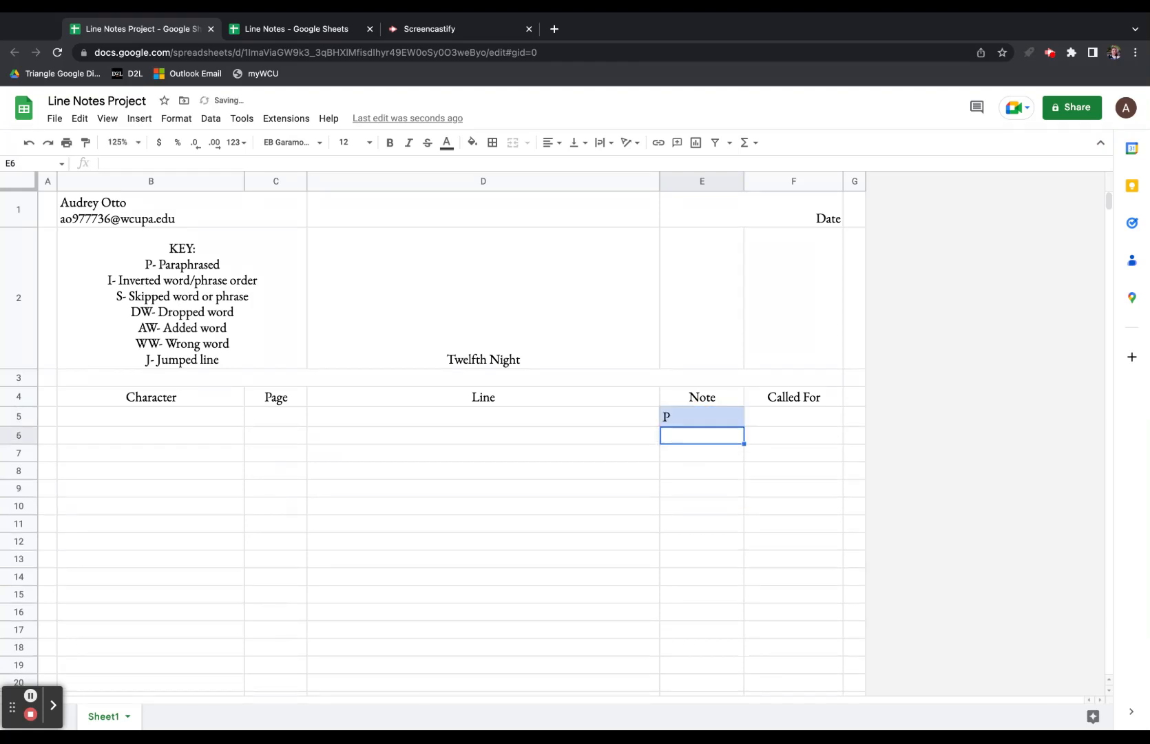
text(I)
key(Return)
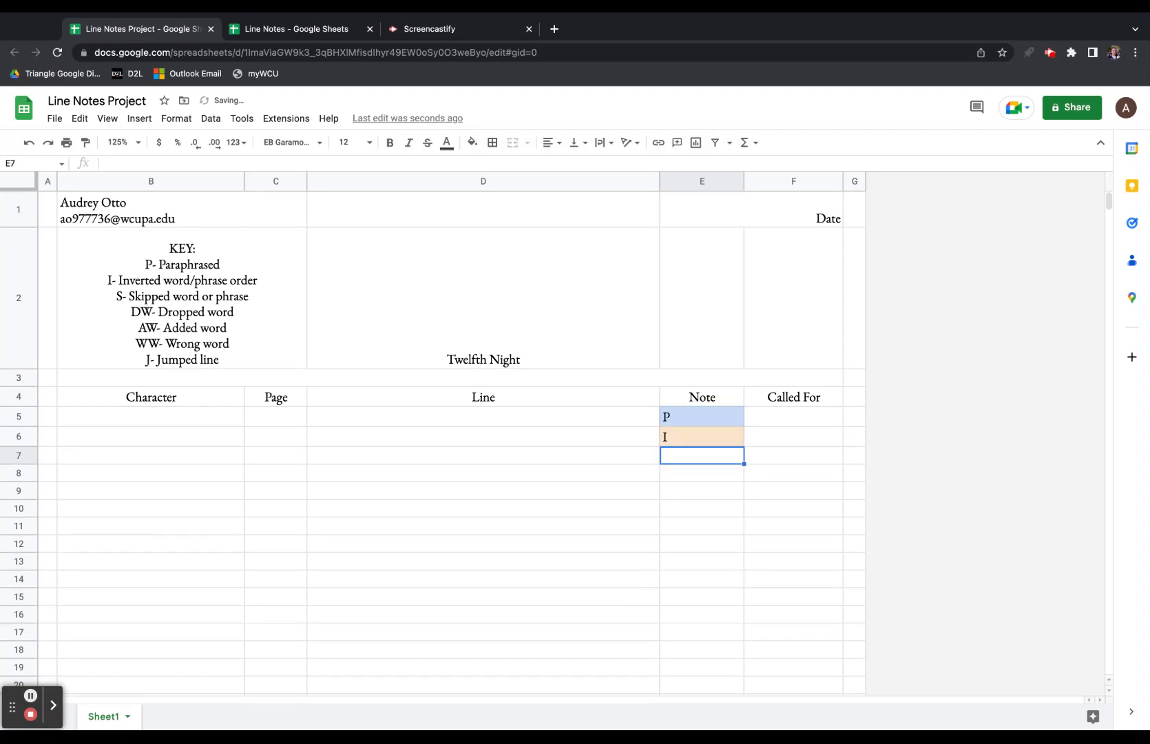
text(S)
key(Return)
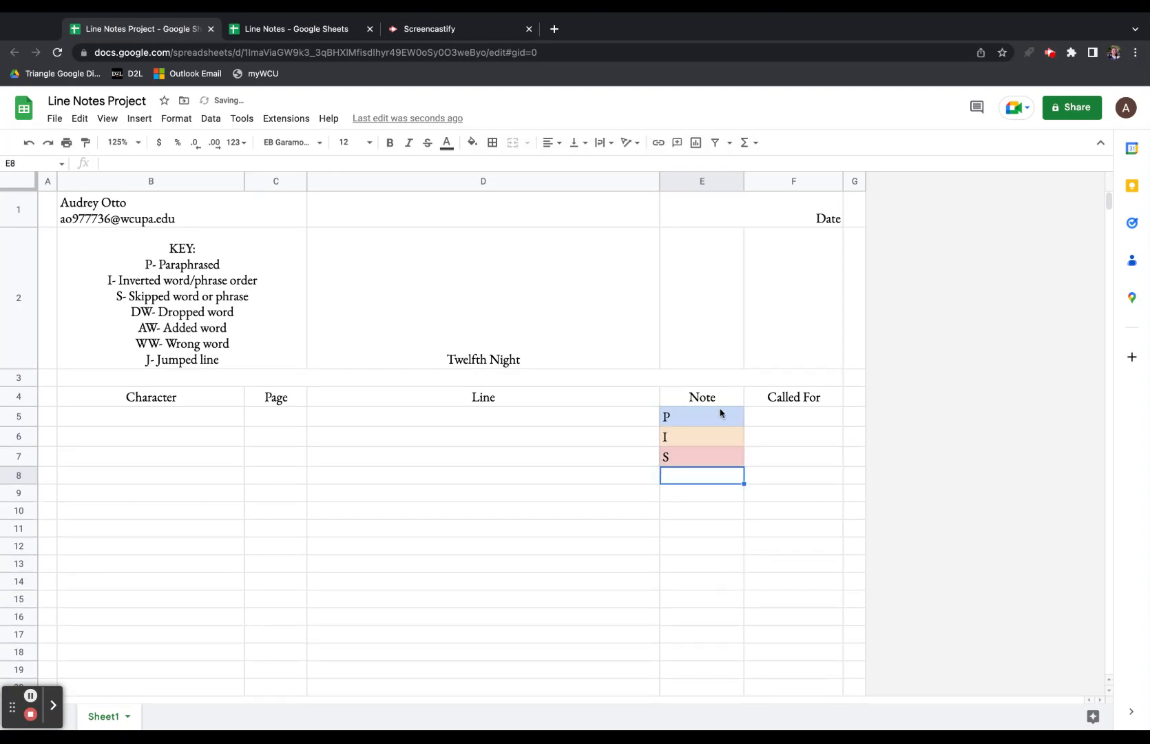
Centre-align the whole Note column E.
click(704, 181)
click(549, 142)
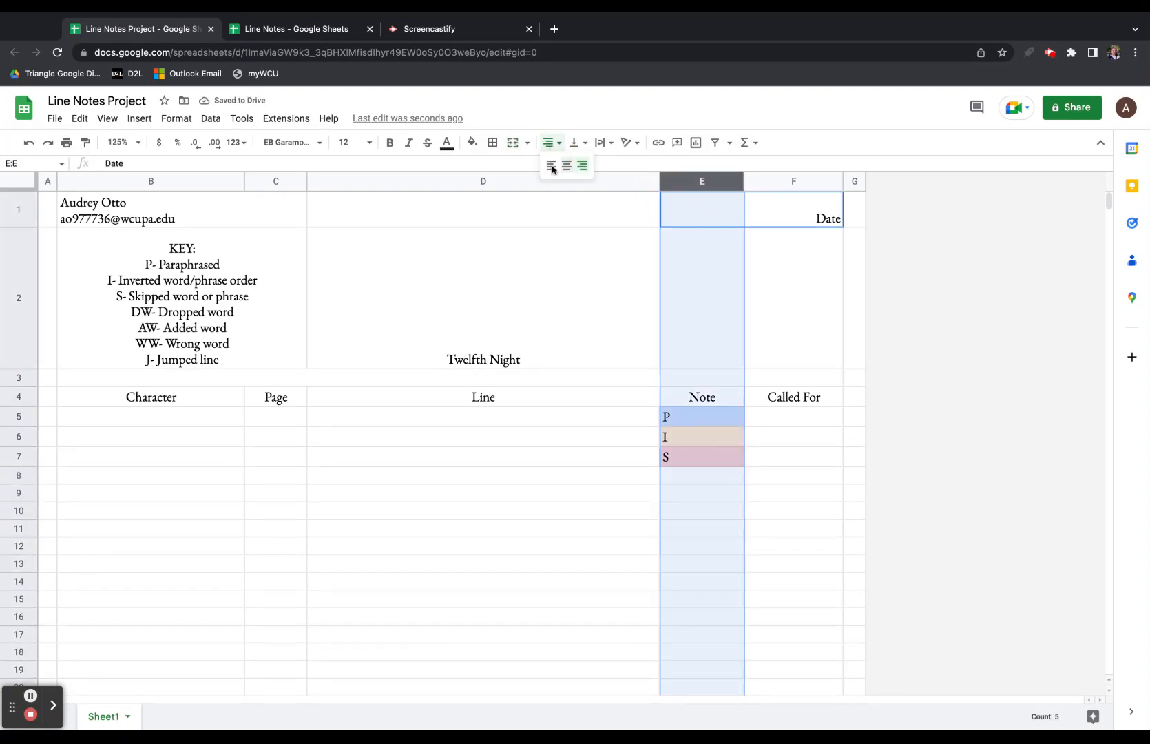
click(566, 166)
click(686, 515)
Clear the test notes from E7, E6 and E5.
click(693, 464)
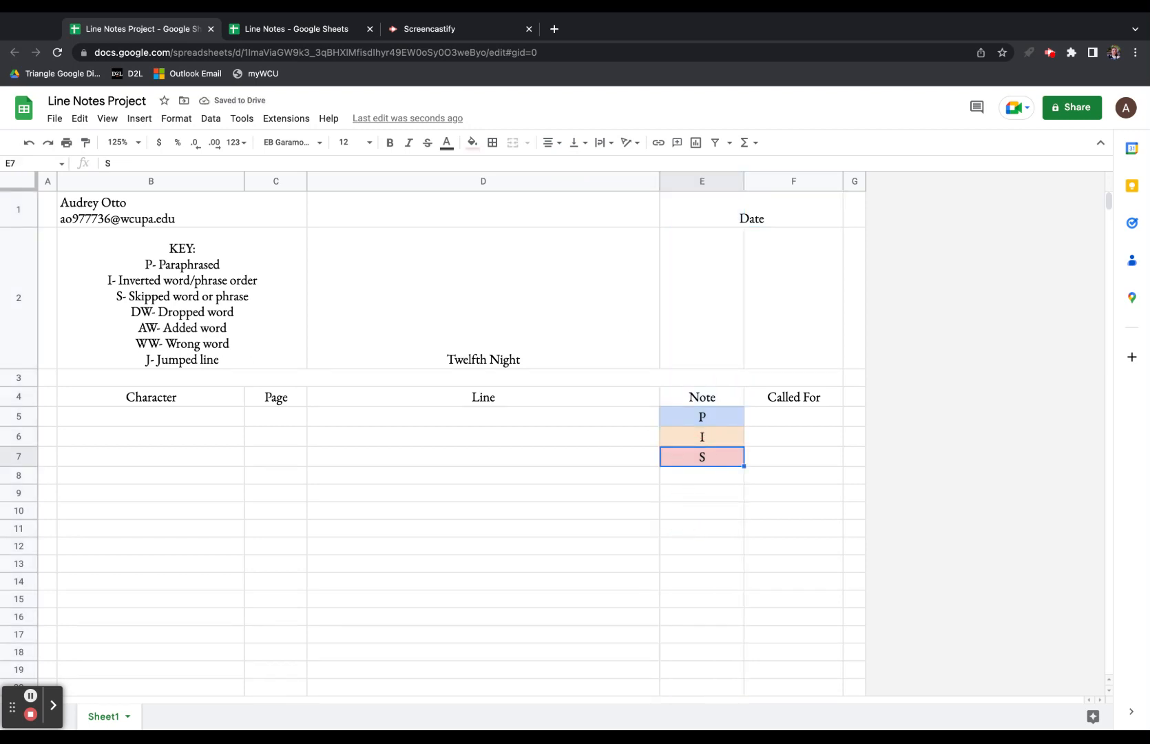
key(BackSpace)
key(Up)
key(BackSpace)
key(Up)
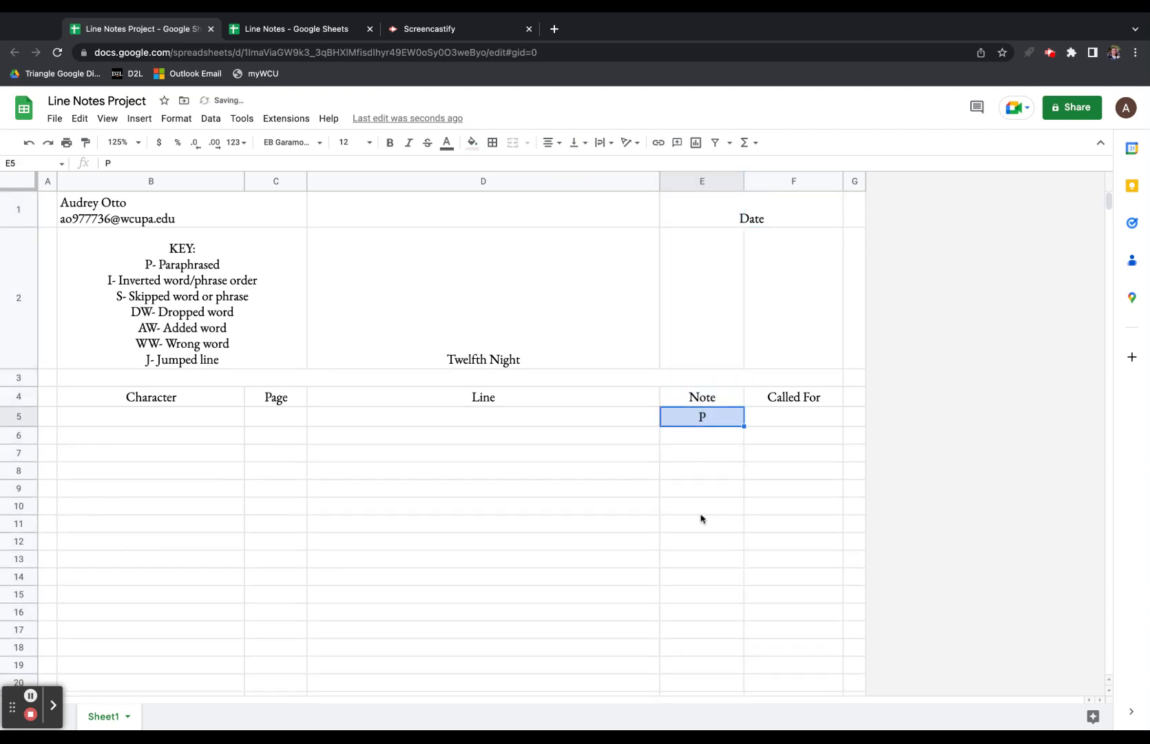
key(BackSpace)
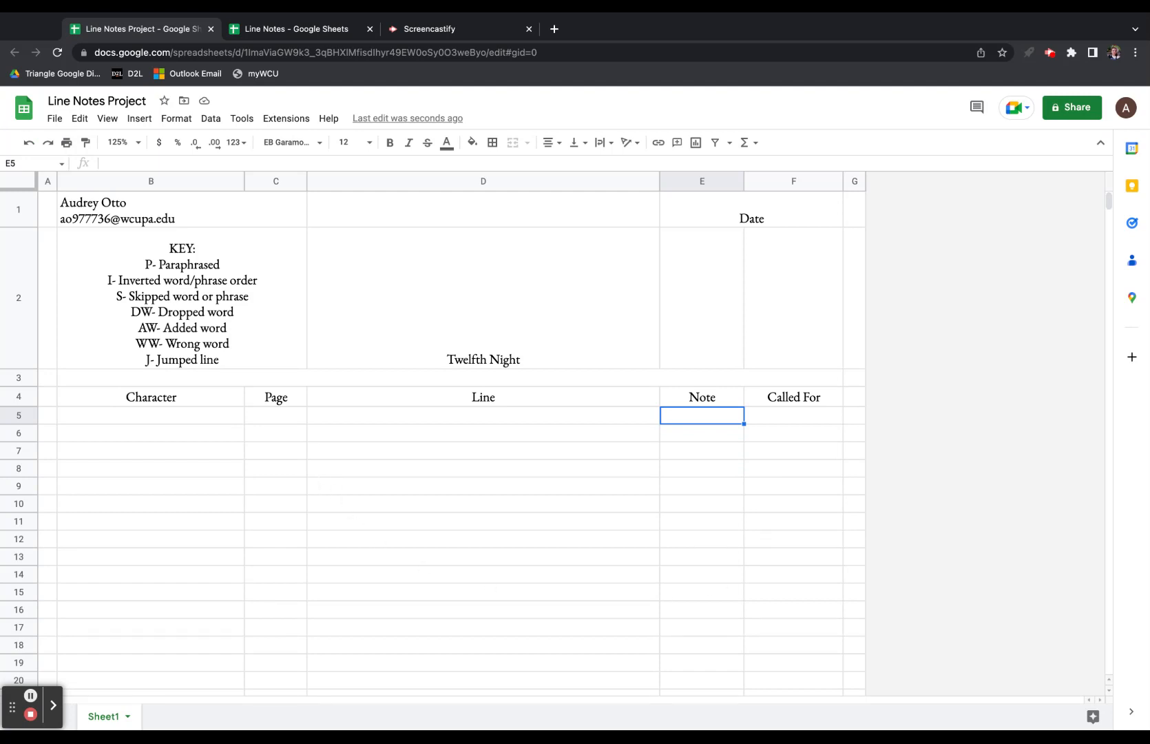
Set the row 1 text in B1:F1 to font size 10.
drag(762, 224, 303, 199)
click(351, 143)
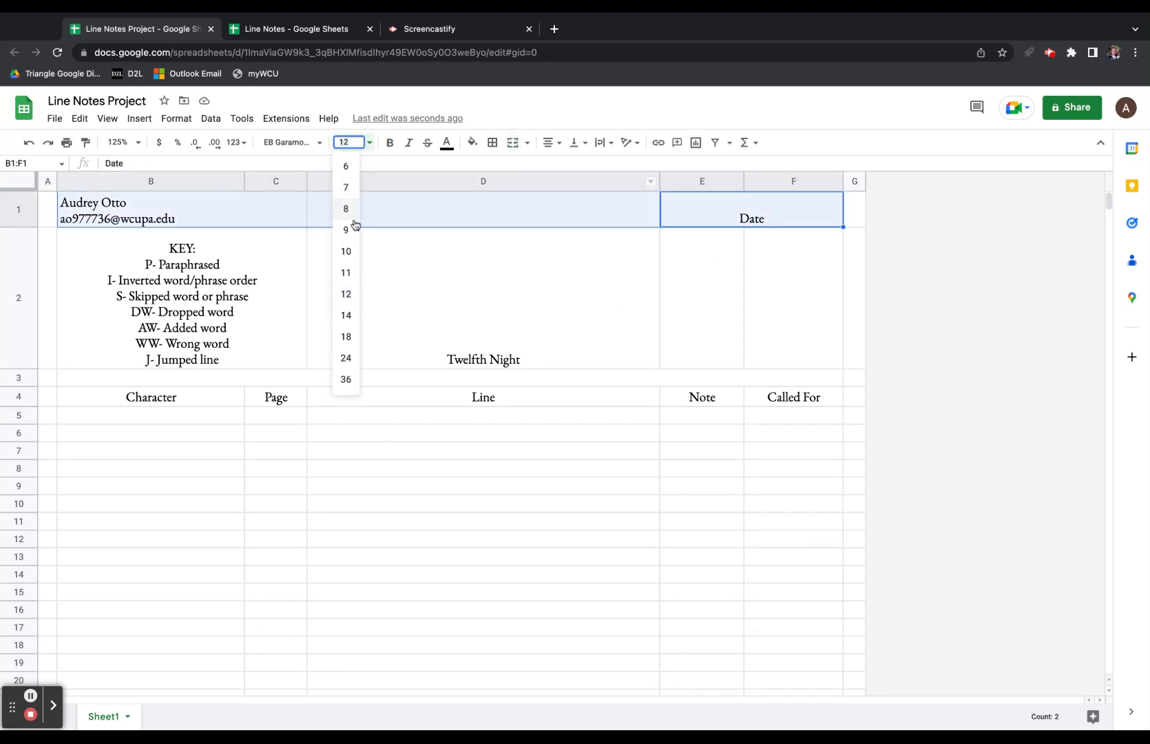
click(349, 249)
Make the Twelfth Night title in D2 size 24 and vertically centred.
click(470, 345)
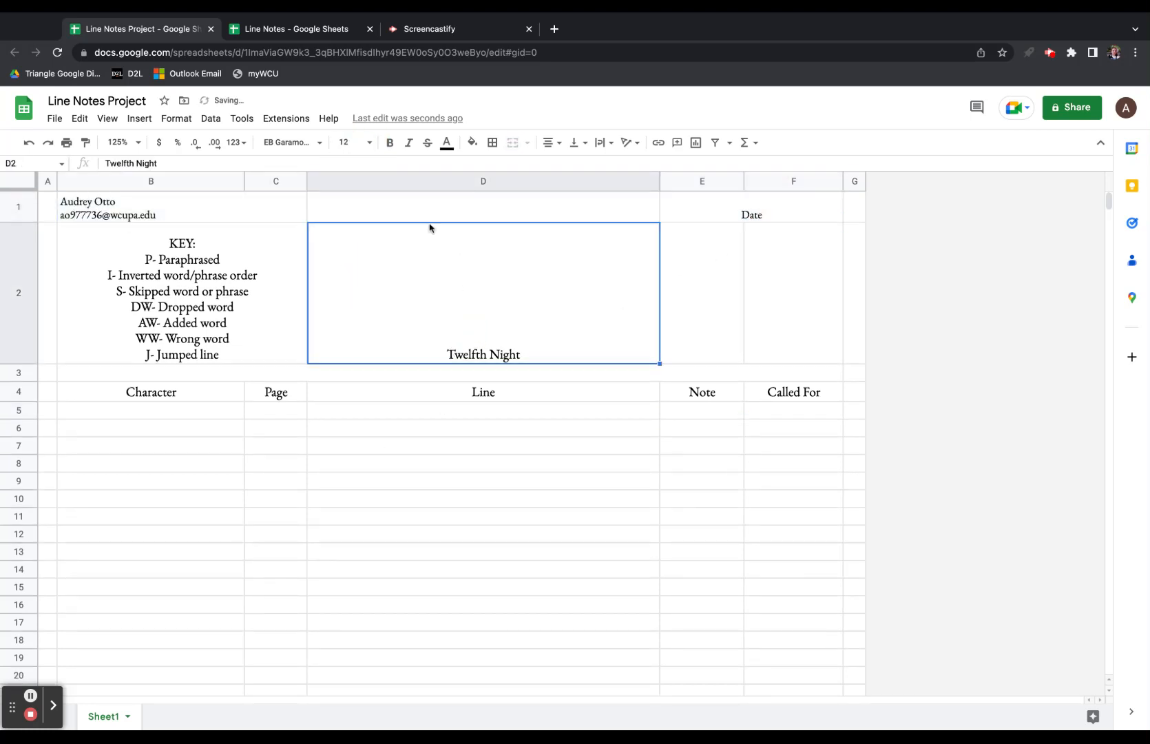
click(367, 144)
click(347, 358)
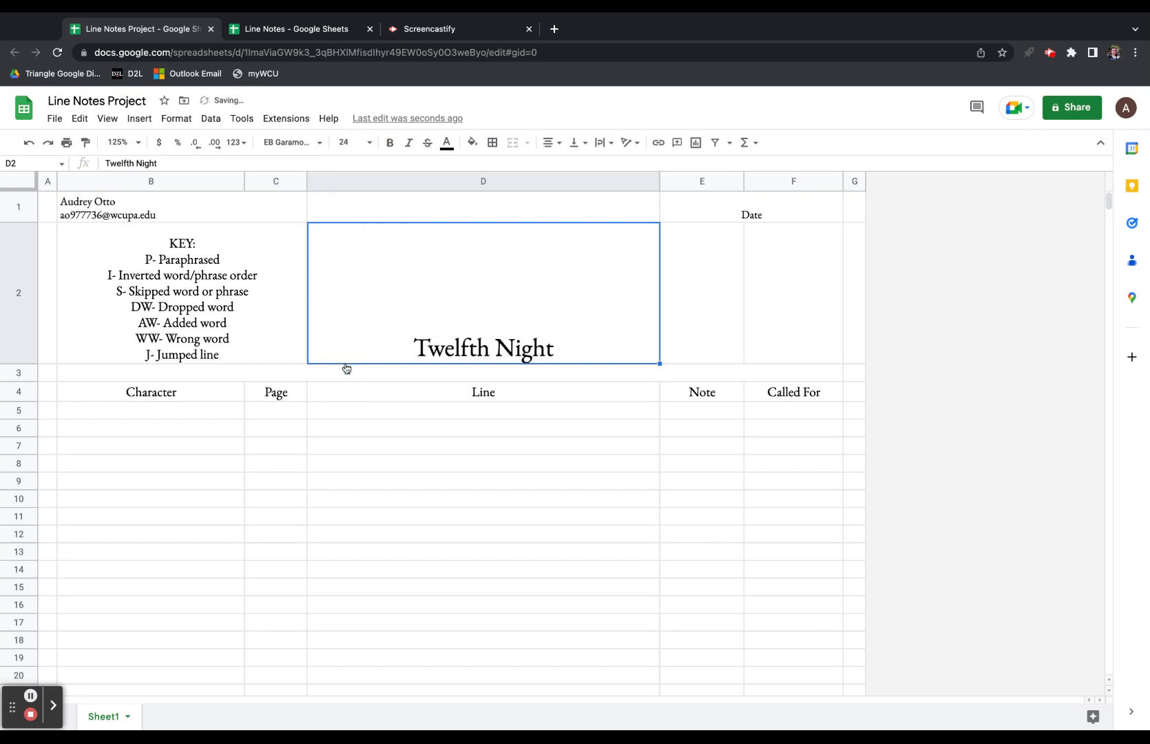
click(577, 142)
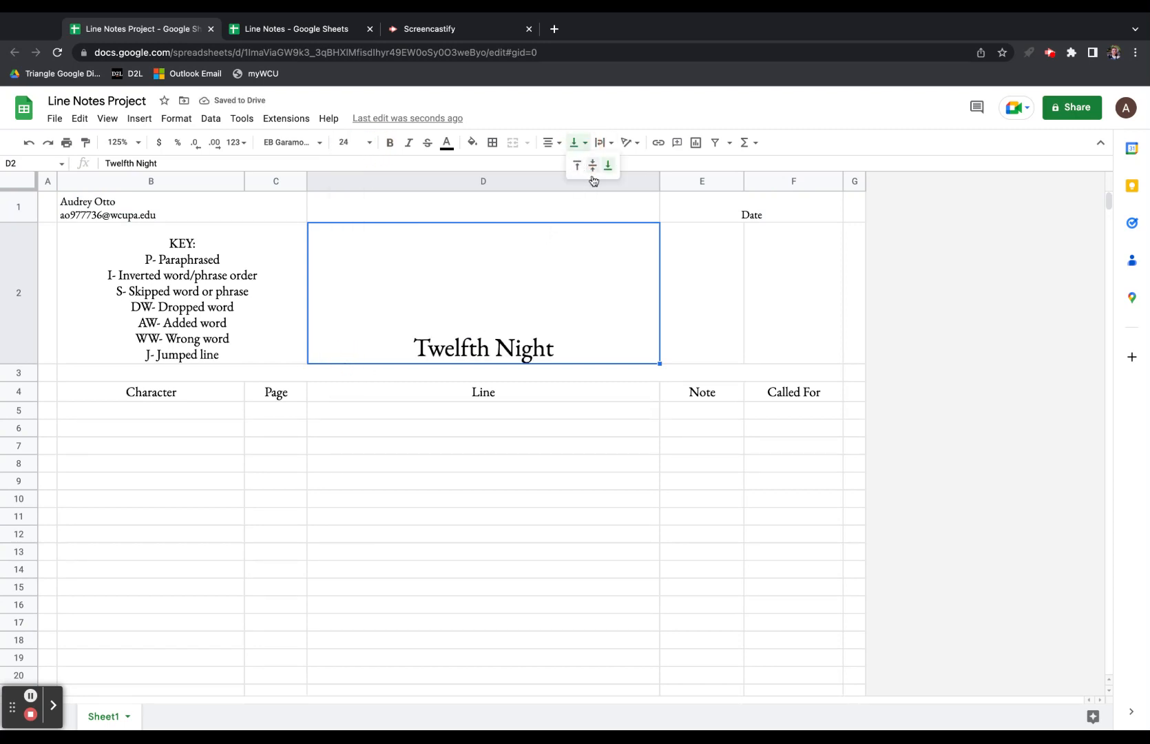
click(590, 163)
click(494, 491)
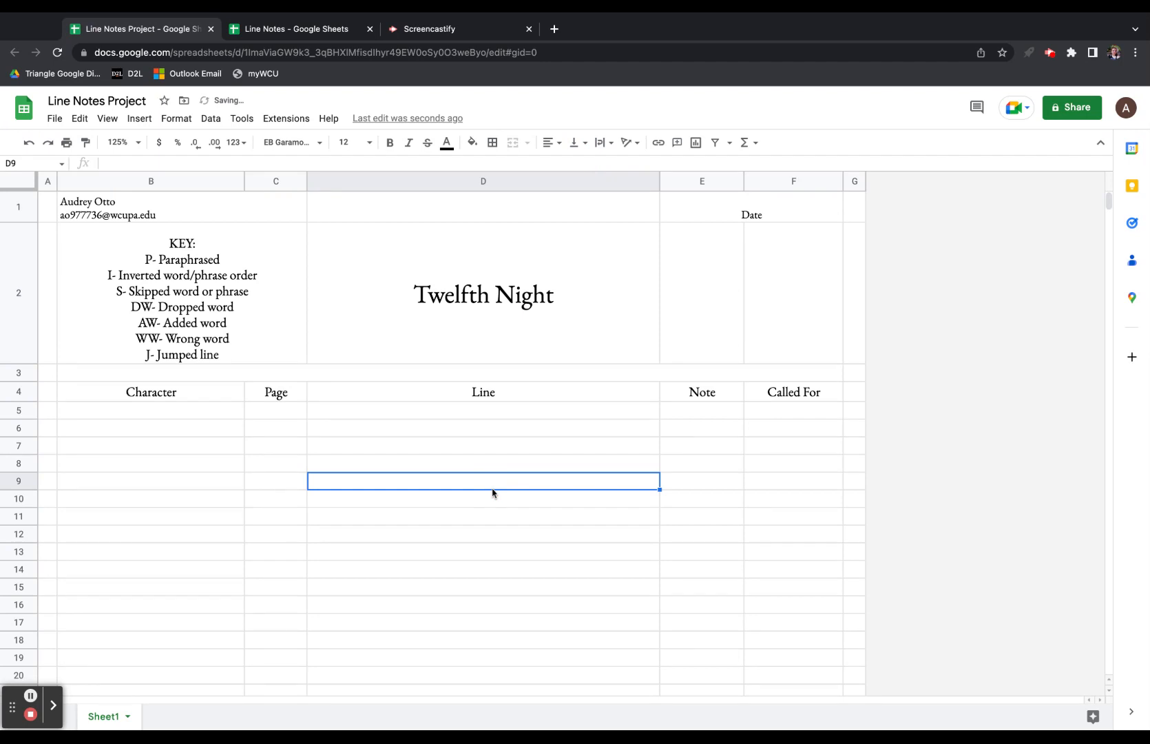